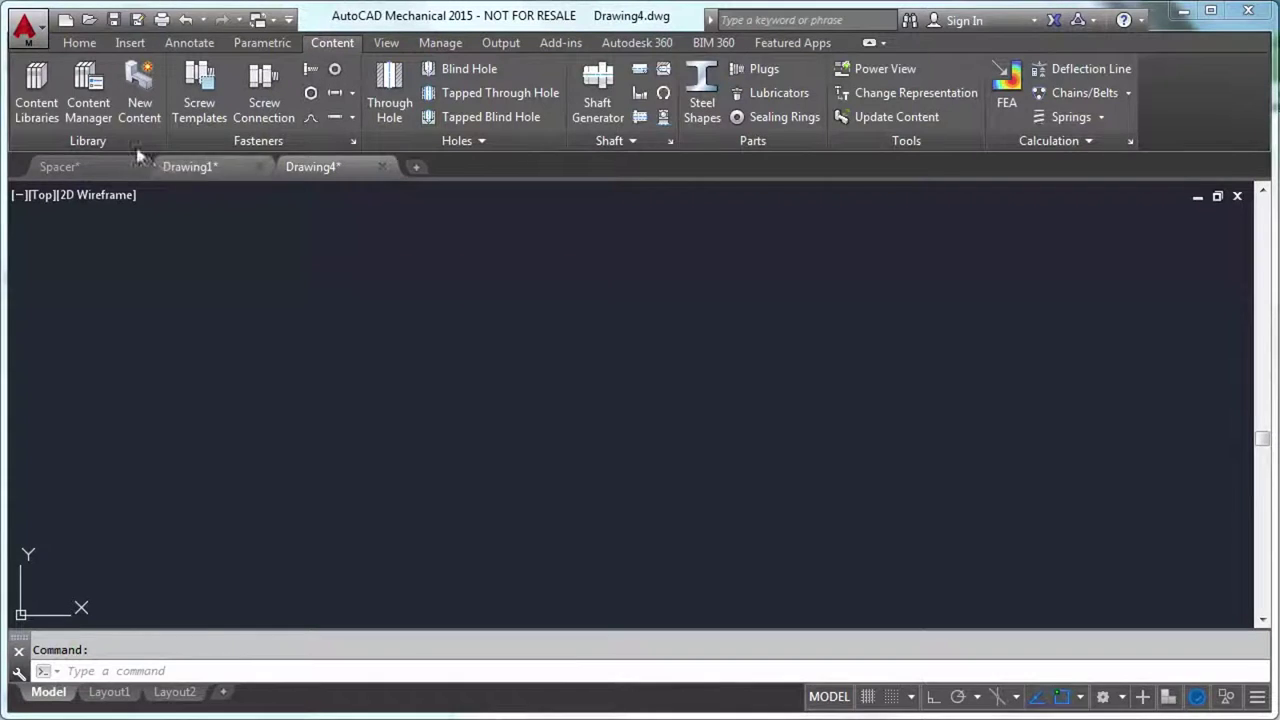
# Insert the Spacer's Top view from Custom Content > My Content at a picked point with default rotation
pyautogui.click(37, 100)
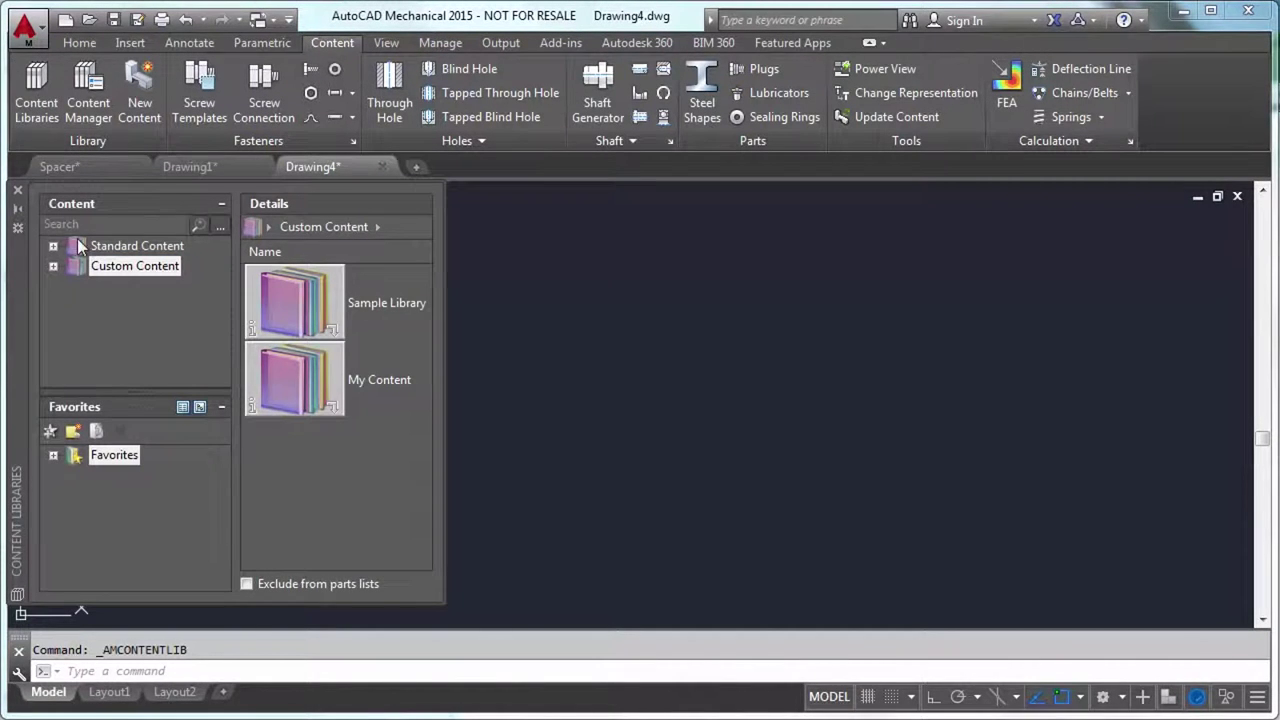
pyautogui.click(54, 266)
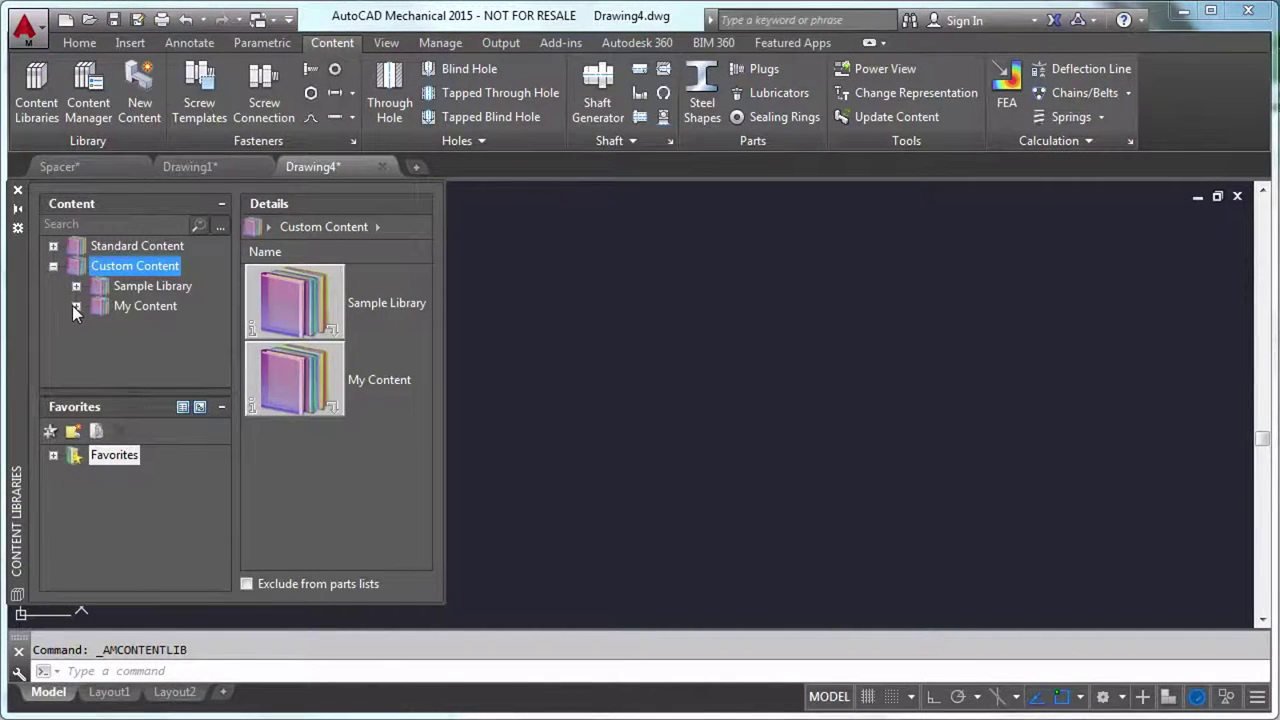
pyautogui.click(76, 306)
pyautogui.click(138, 327)
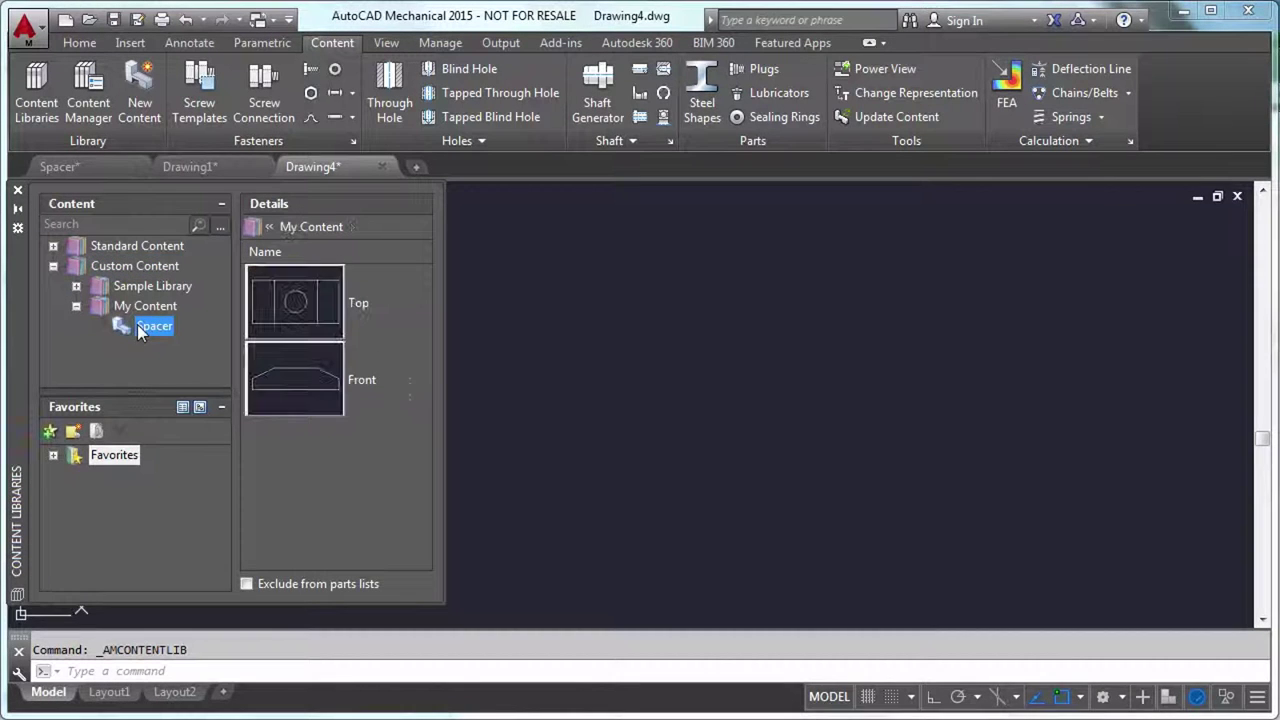
pyautogui.doubleClick(291, 314)
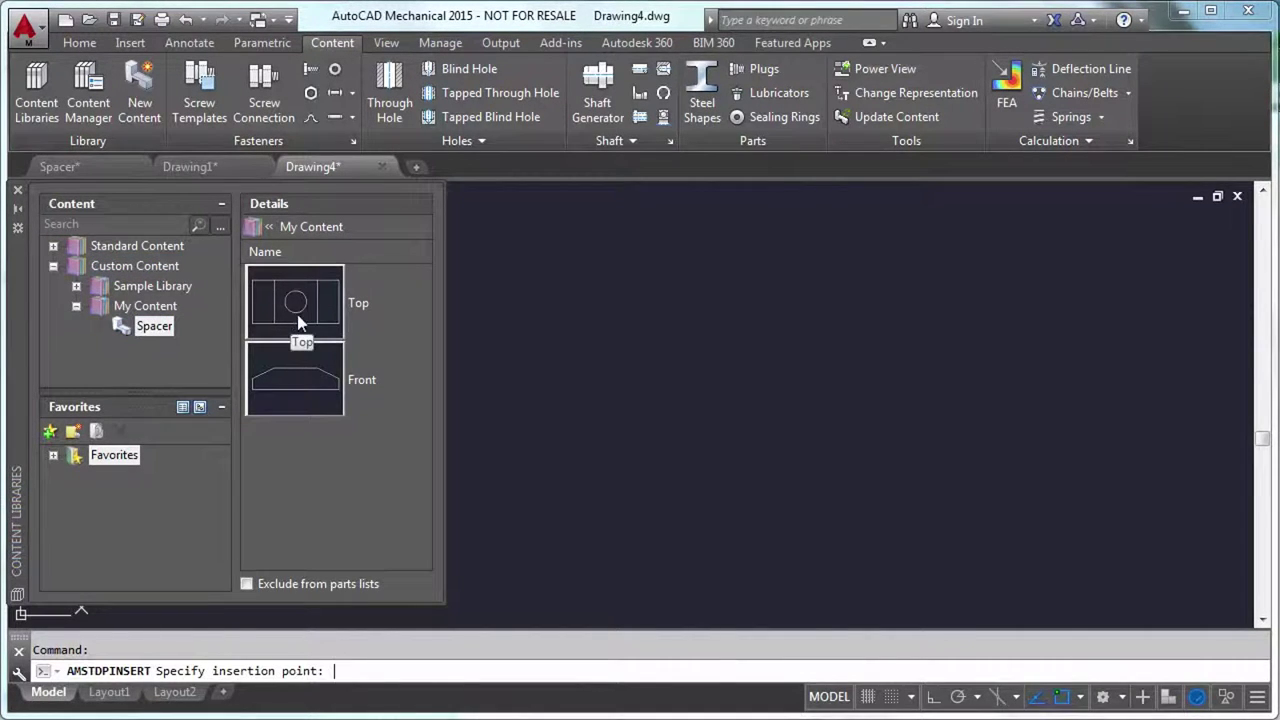
pyautogui.click(851, 413)
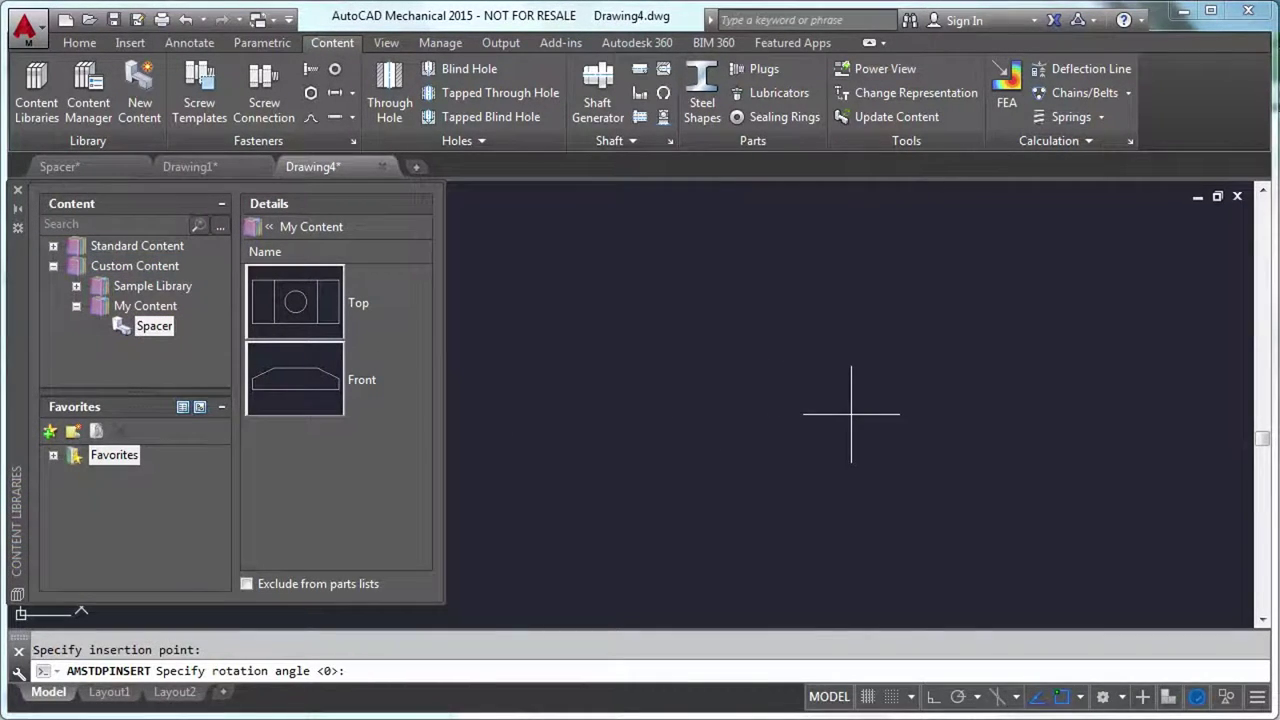
pyautogui.press('Return')
pyautogui.click(712, 521)
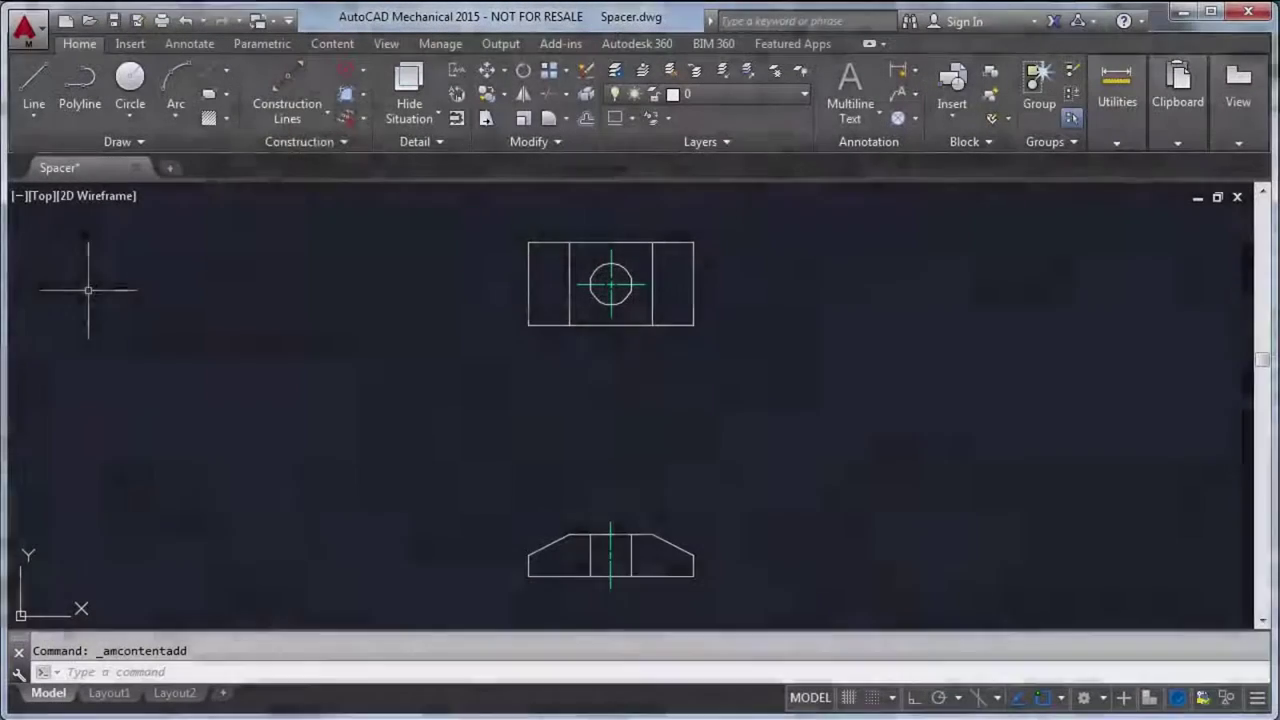
# Create new content from the spacer's top view by window-selecting its six objects
pyautogui.click(328, 43)
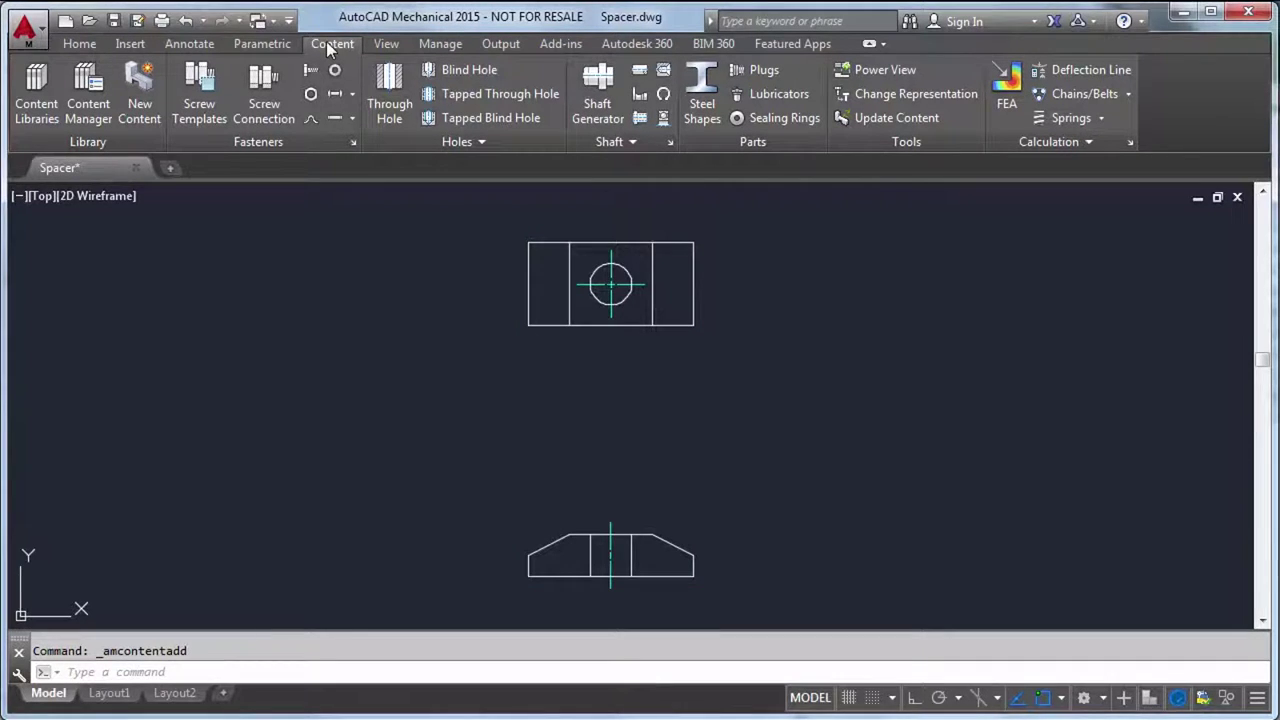
pyautogui.click(140, 90)
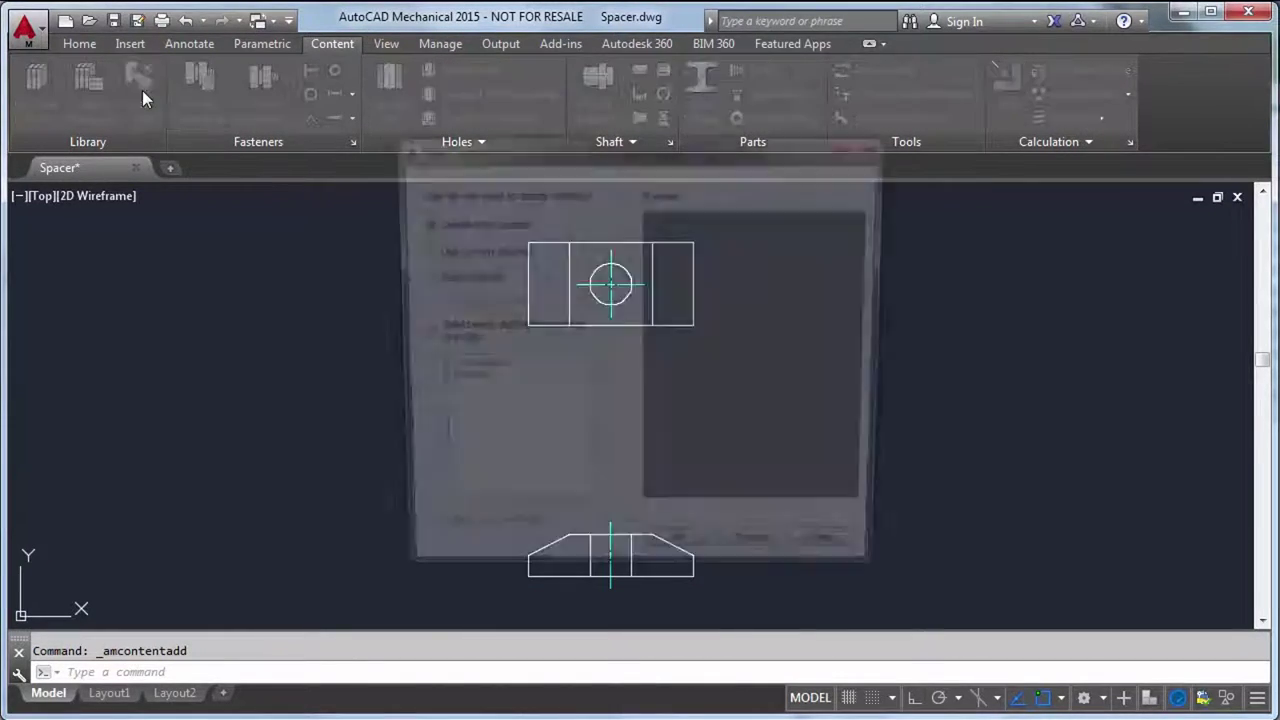
pyautogui.click(419, 277)
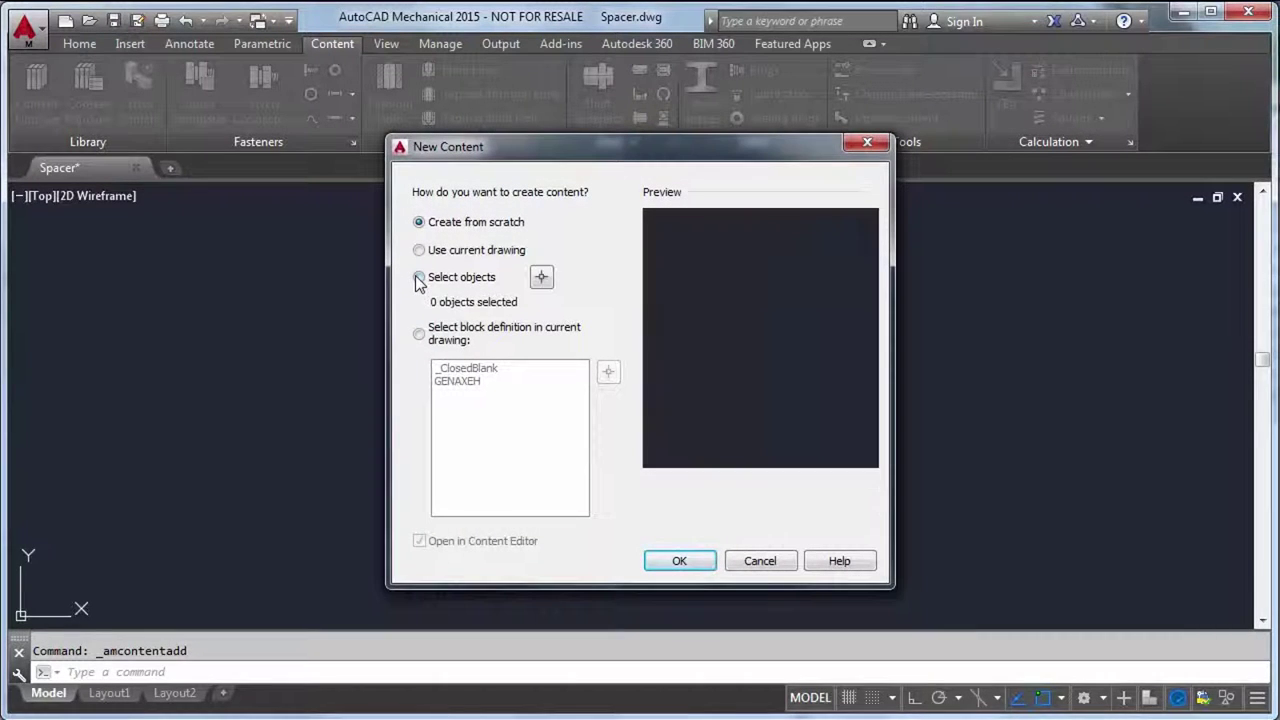
pyautogui.click(541, 278)
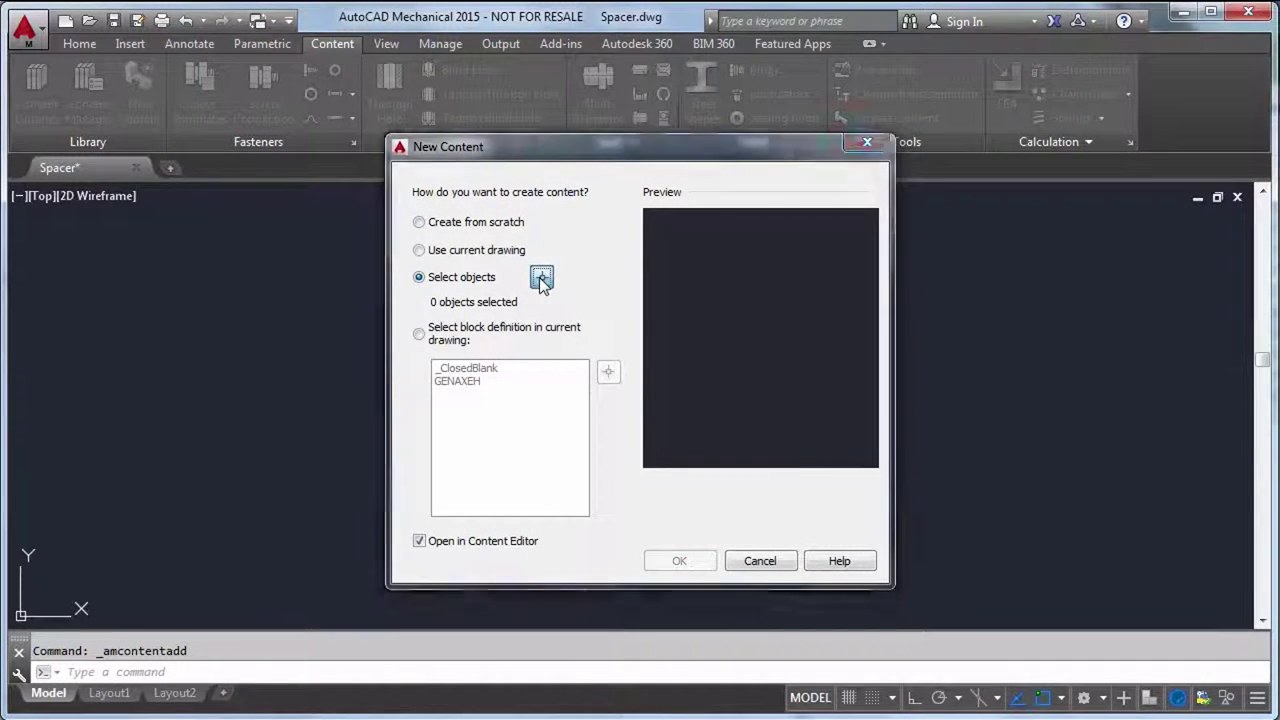
pyautogui.click(497, 218)
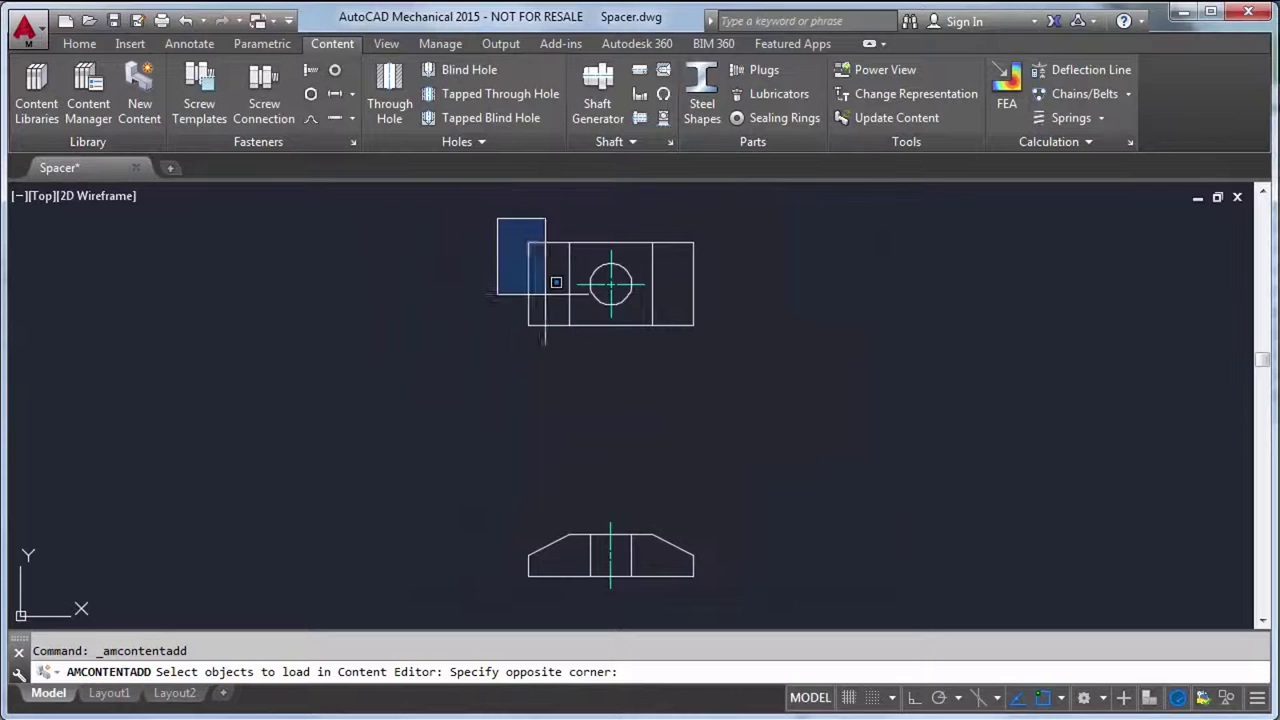
pyautogui.click(740, 358)
pyautogui.press('Return')
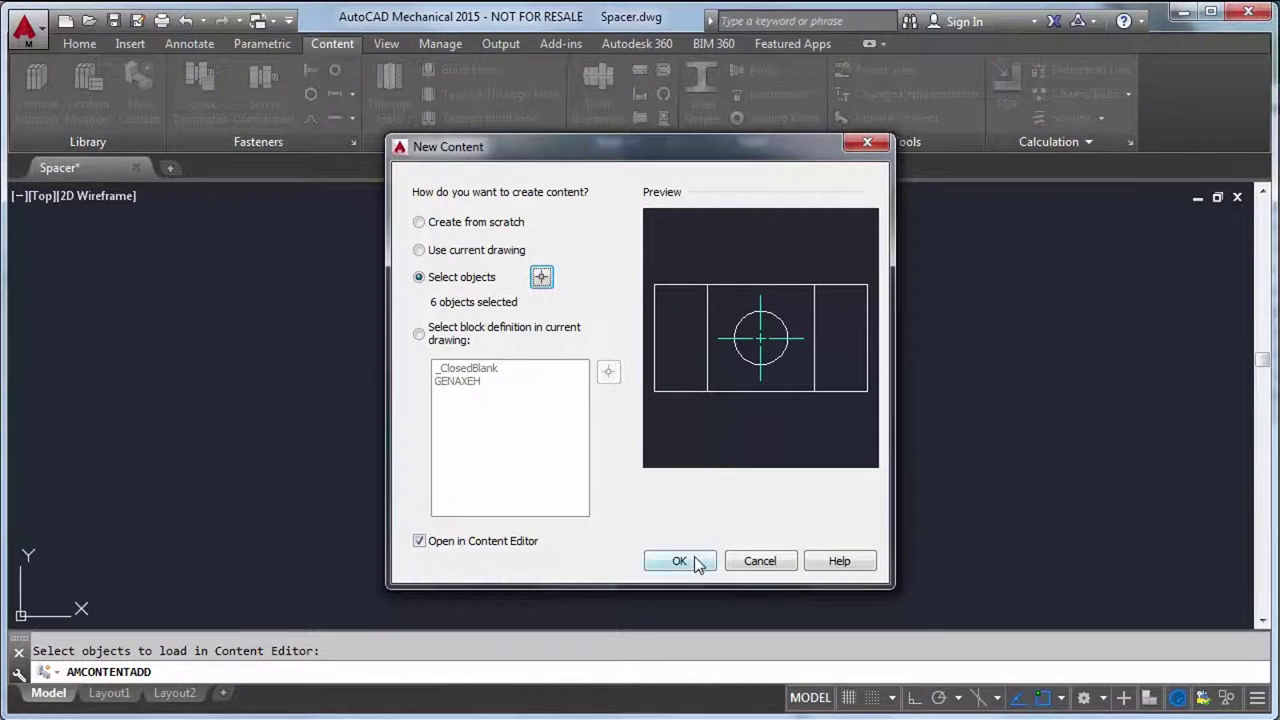
pyautogui.click(695, 561)
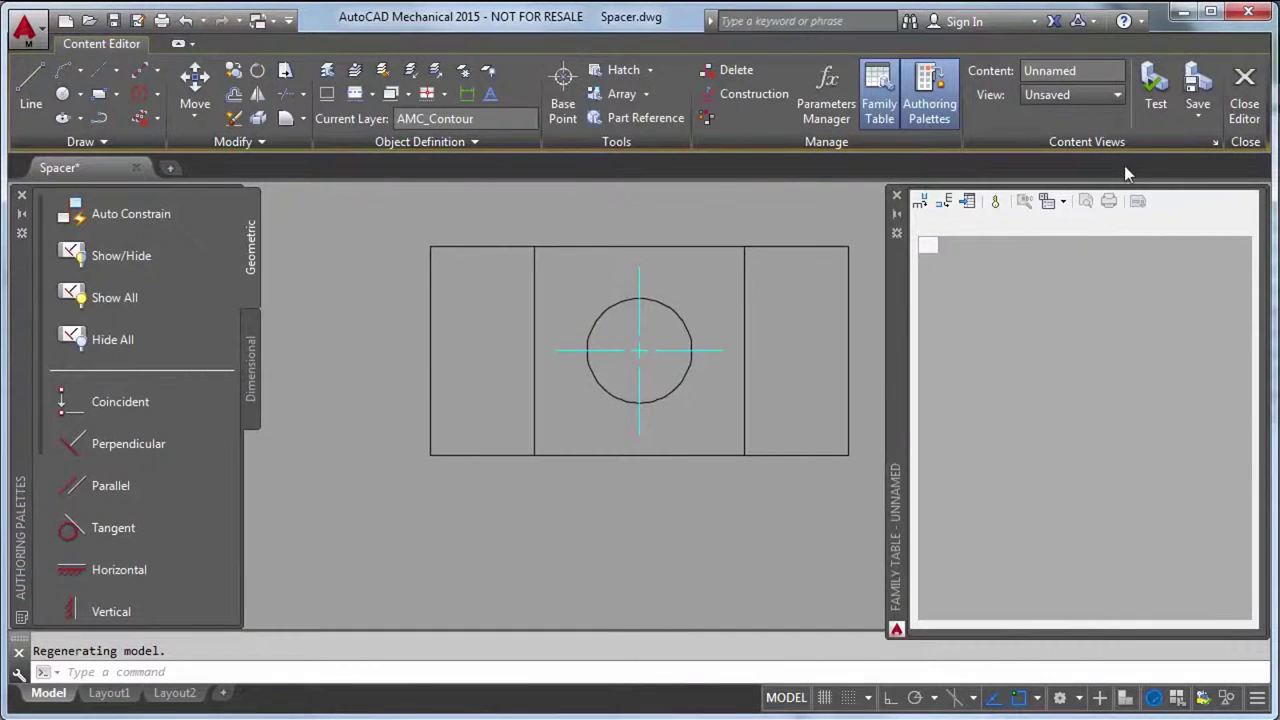
# Save into a new Custom Content library 'My Content' (MyContentLib) and name the part Spacer
pyautogui.click(1199, 80)
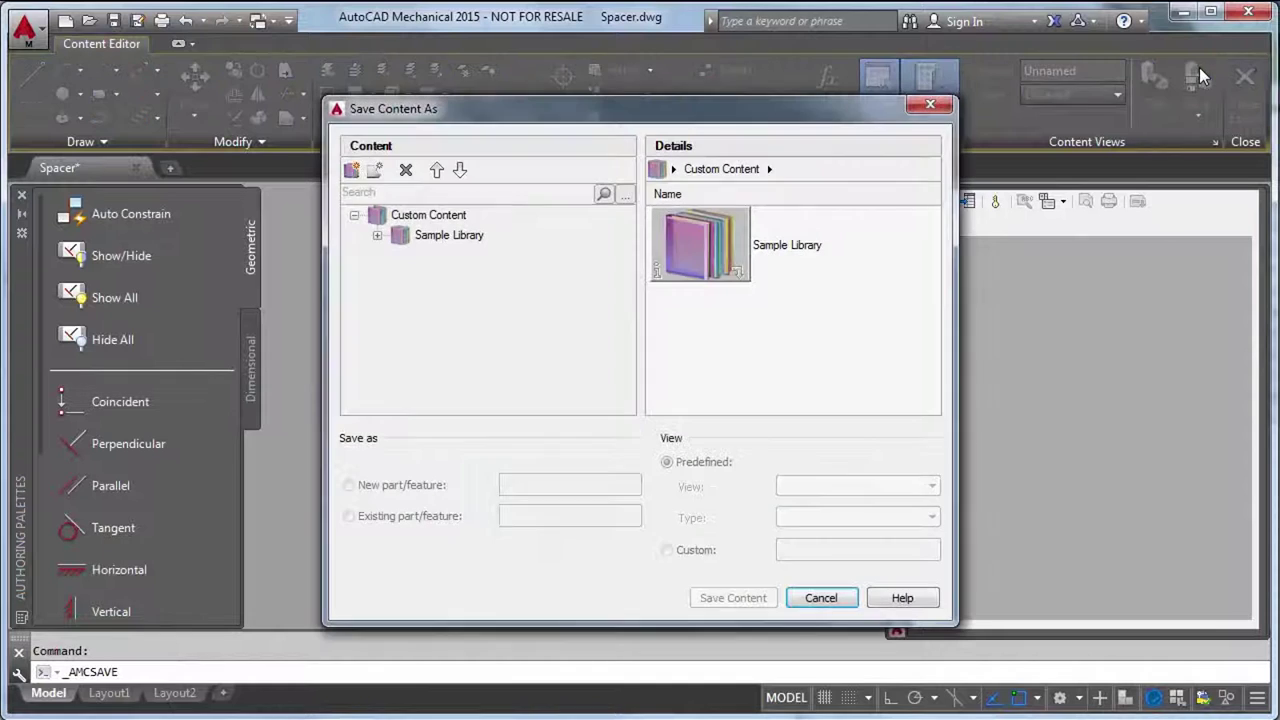
pyautogui.click(425, 216)
pyautogui.rightClick(425, 218)
pyautogui.click(485, 231)
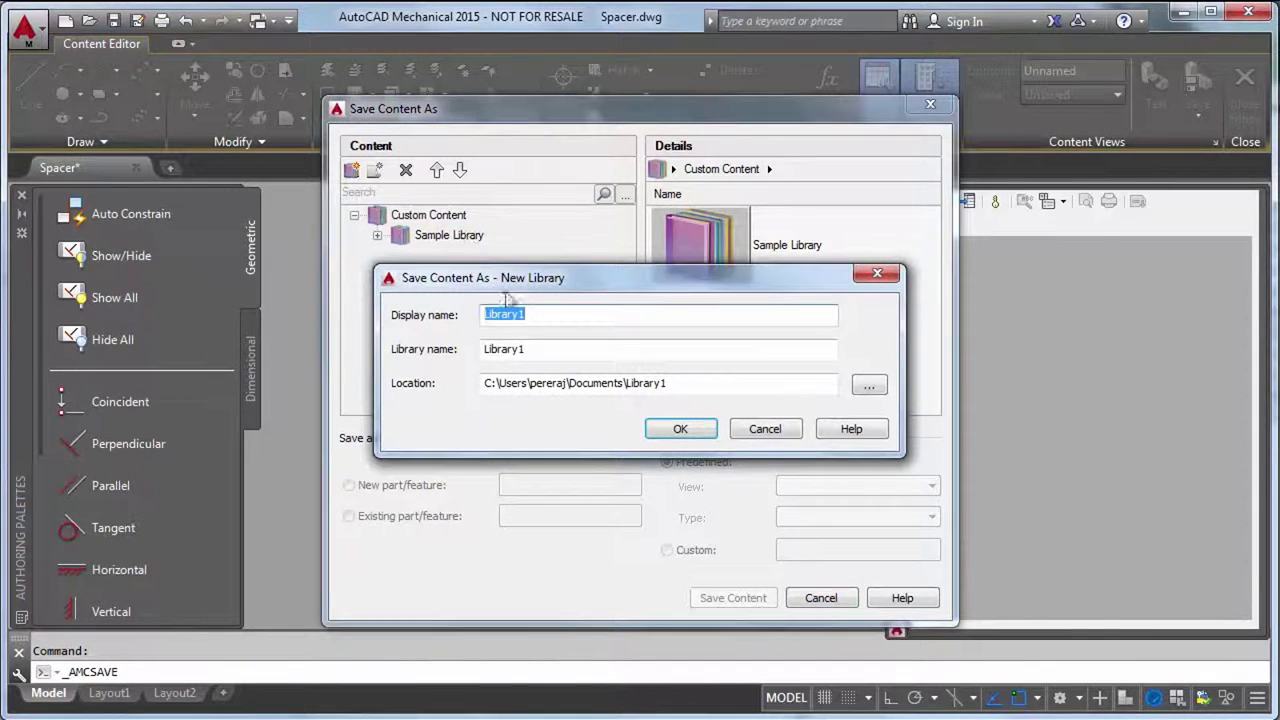
pyautogui.write('My C')
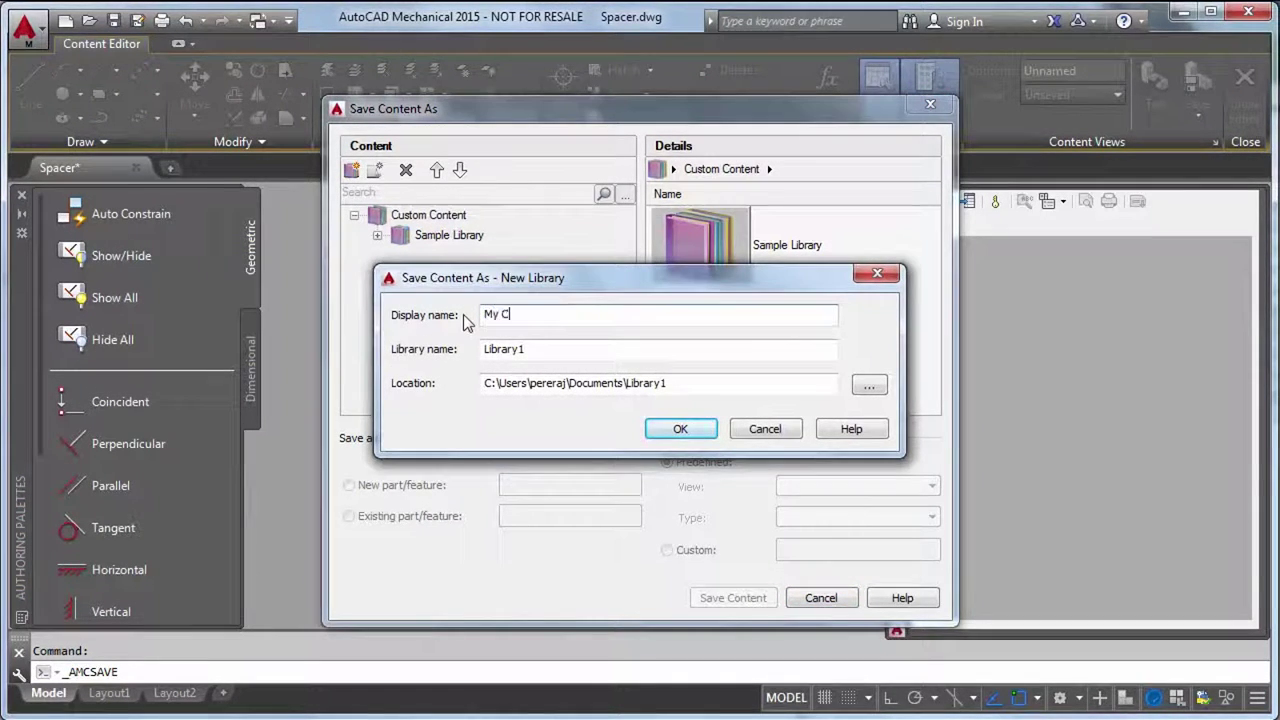
pyautogui.write('ontent')
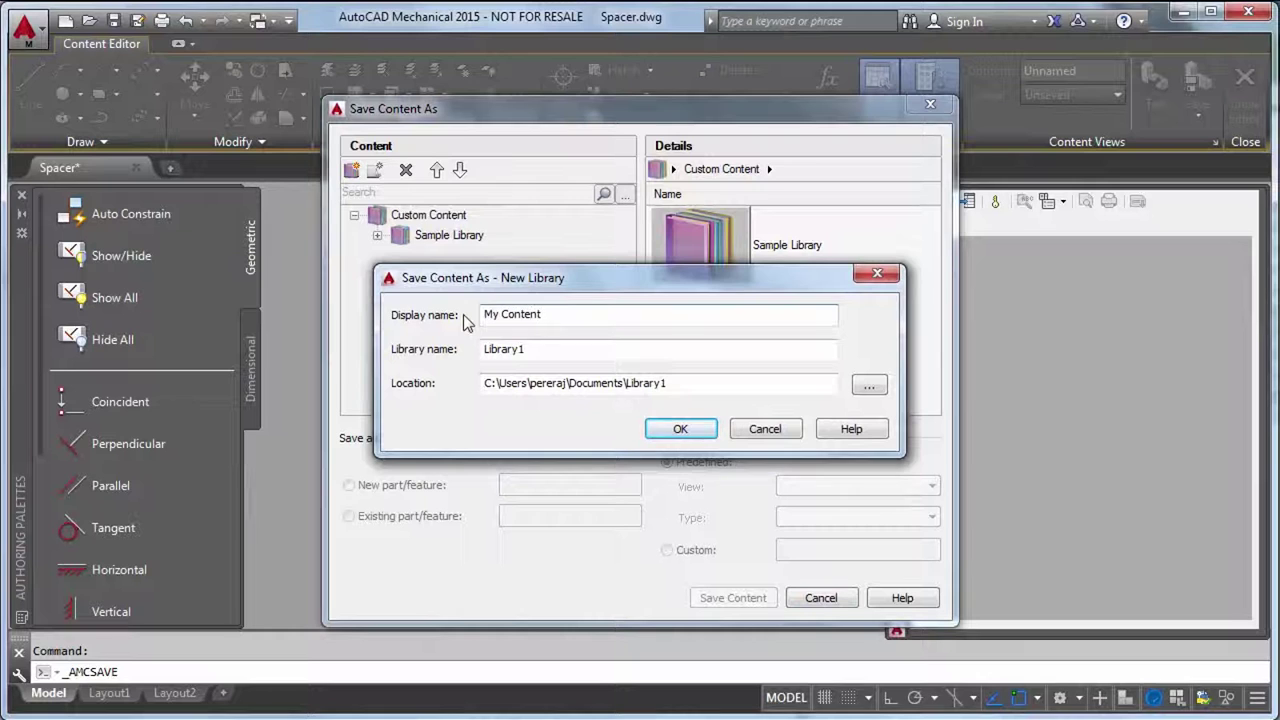
pyautogui.doubleClick(528, 349)
pyautogui.write('MyCon')
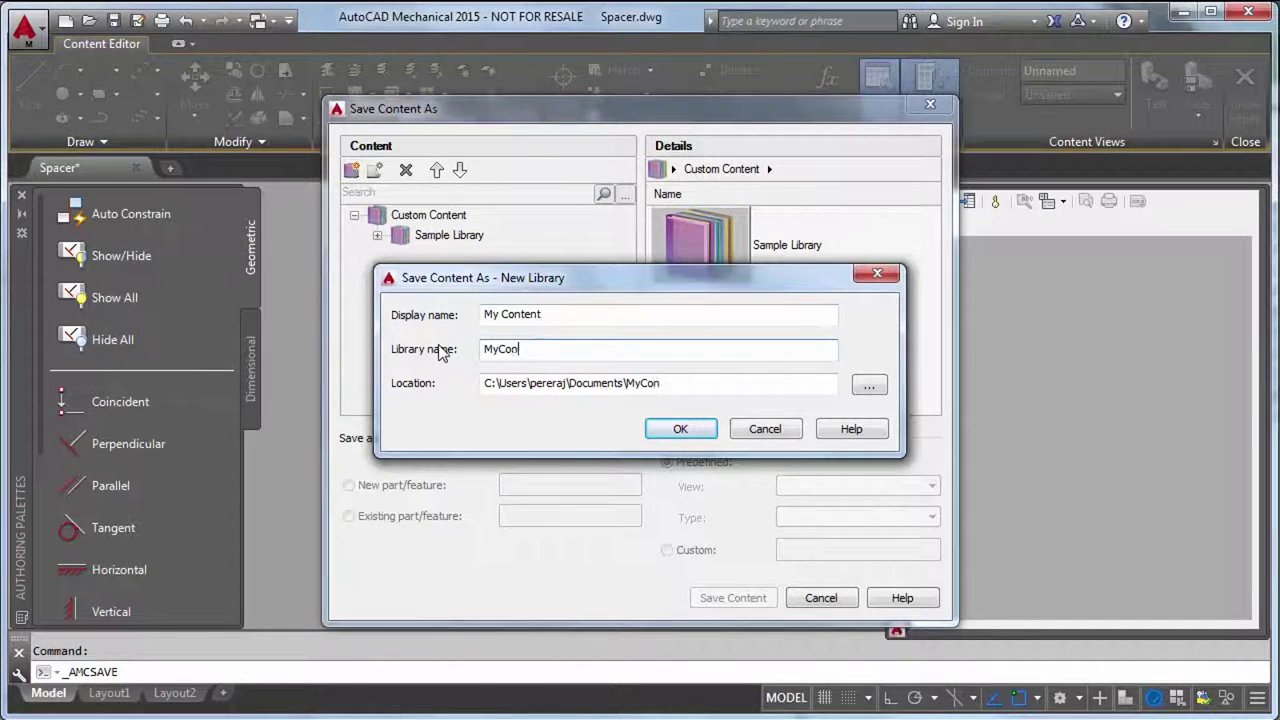
pyautogui.write('tentLib')
pyautogui.click(658, 430)
pyautogui.doubleClick(515, 482)
pyautogui.write('Spacer')
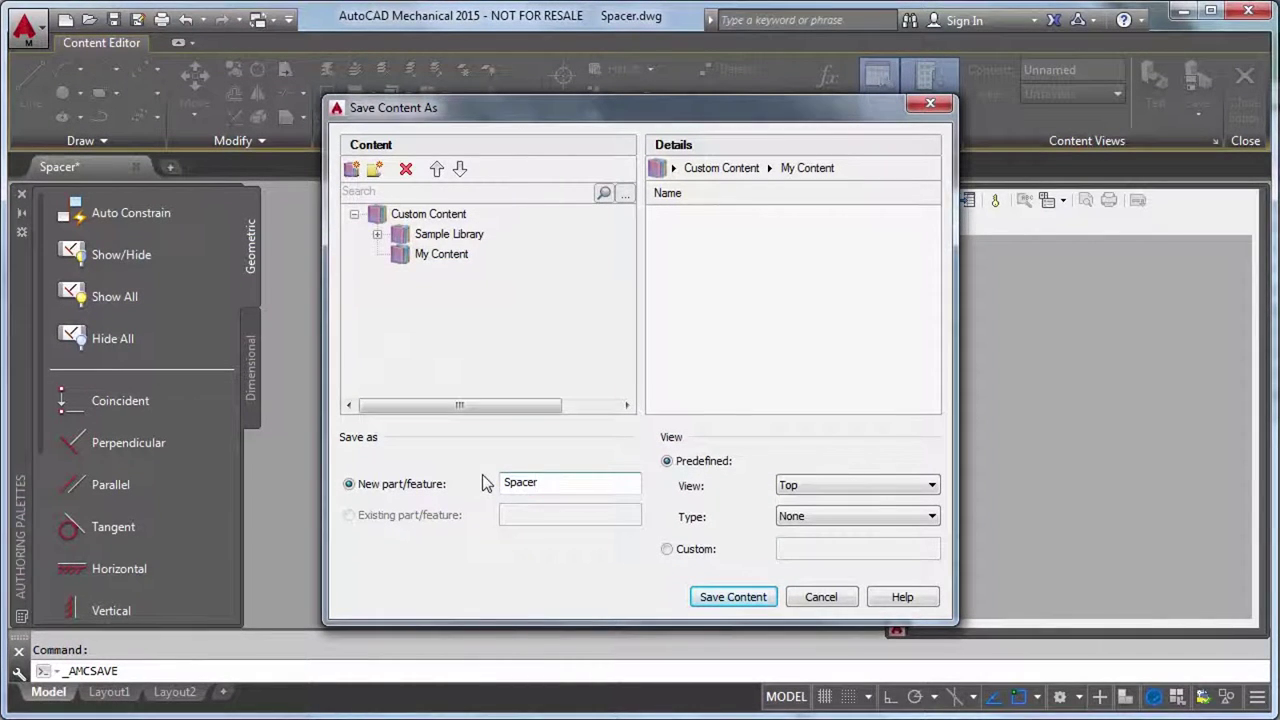
pyautogui.click(701, 596)
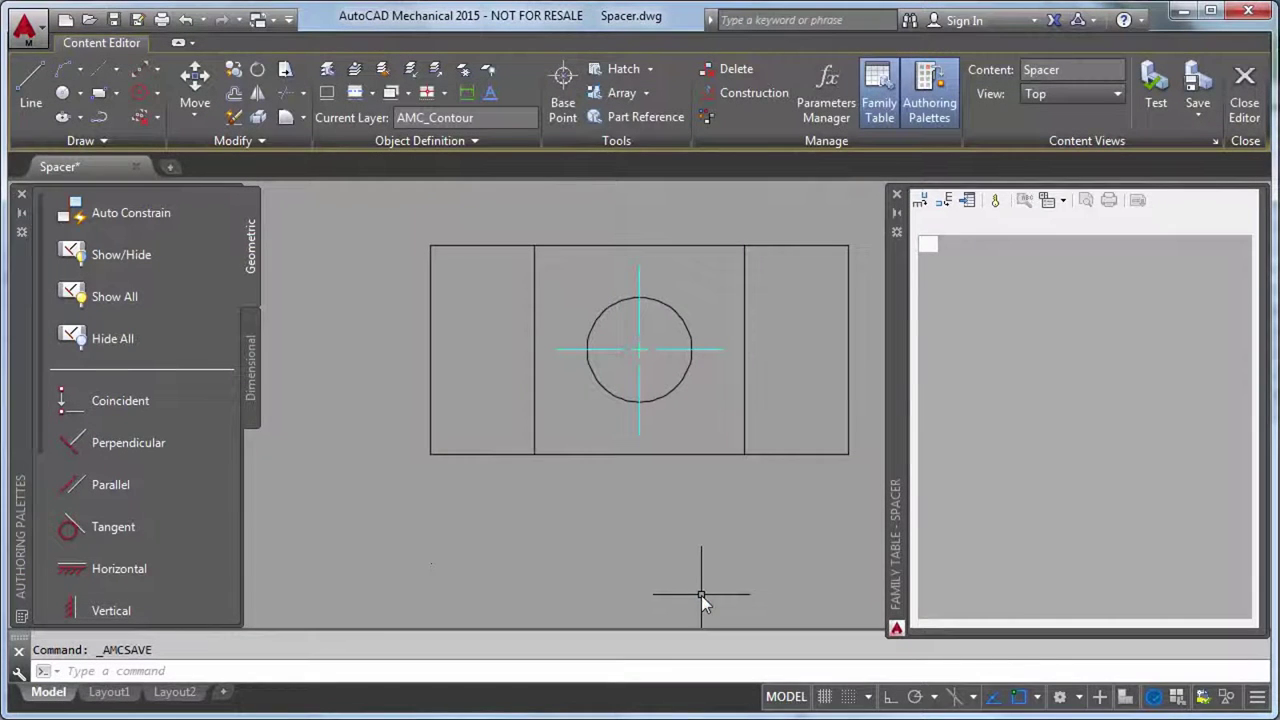
pyautogui.click(1155, 100)
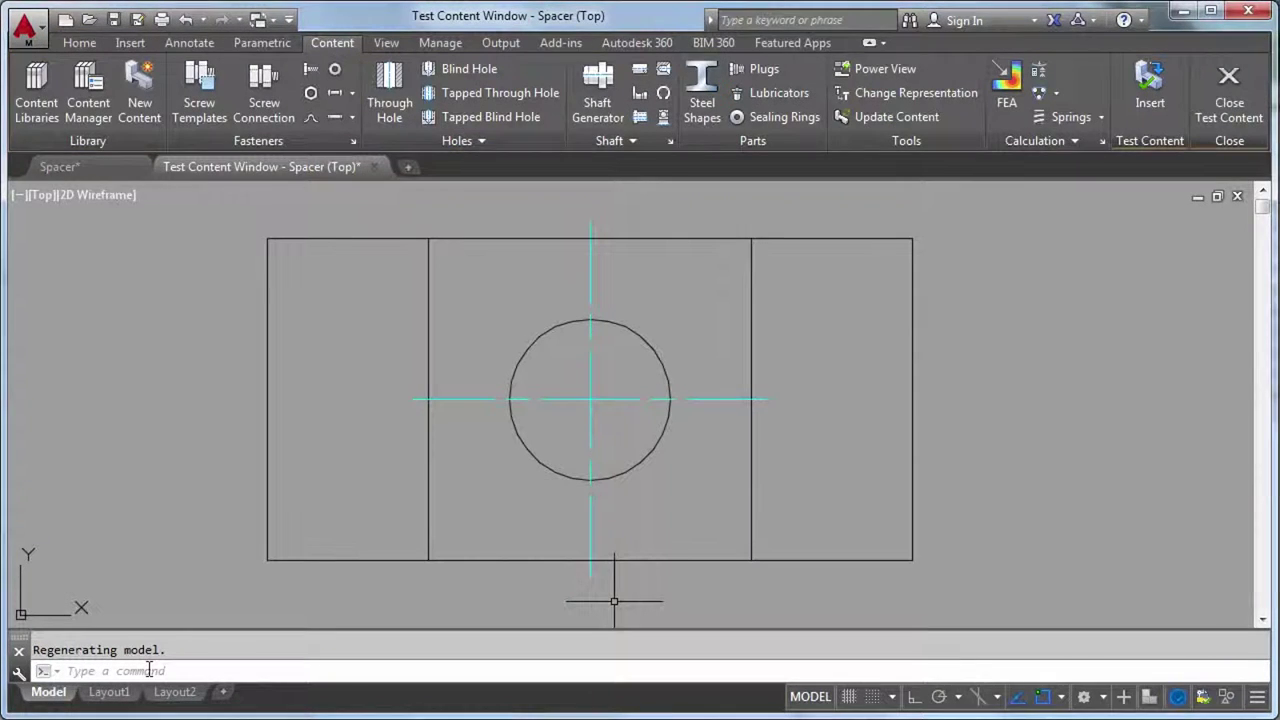
pyautogui.click(1230, 90)
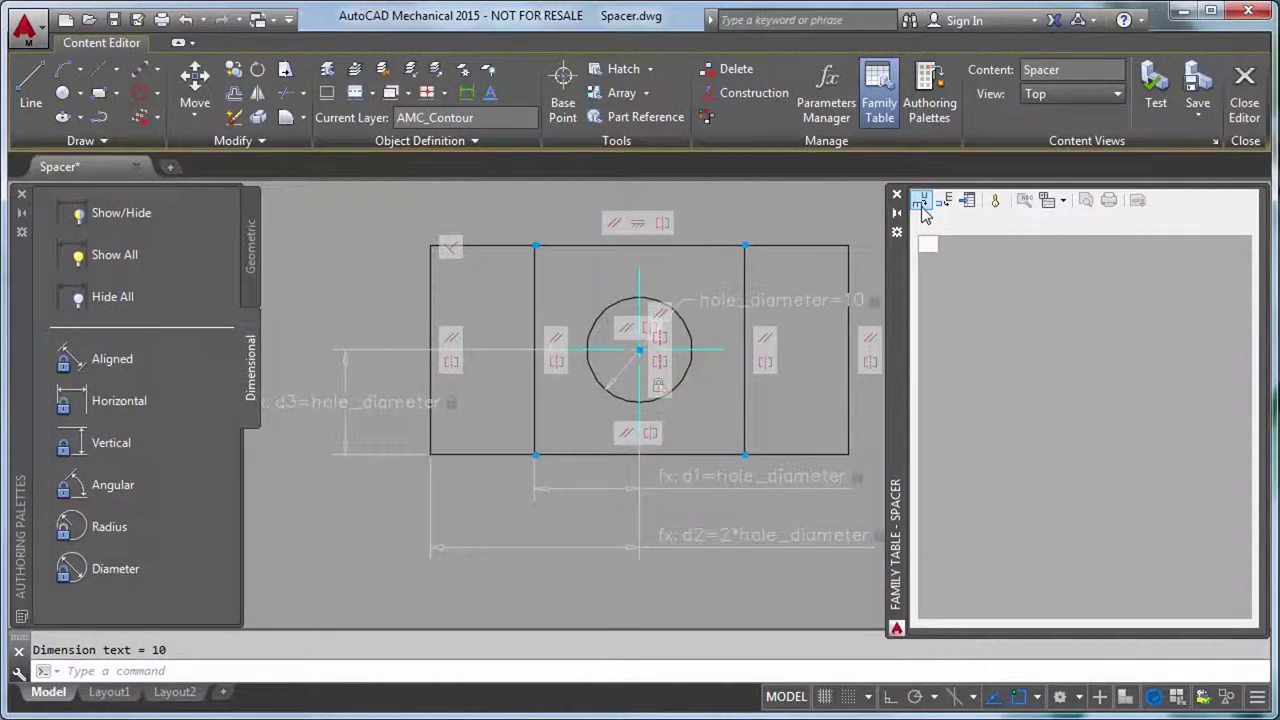
# Add a HOLE_DIAMETER column described as 'Diameter of Hole' to the family table
pyautogui.click(920, 203)
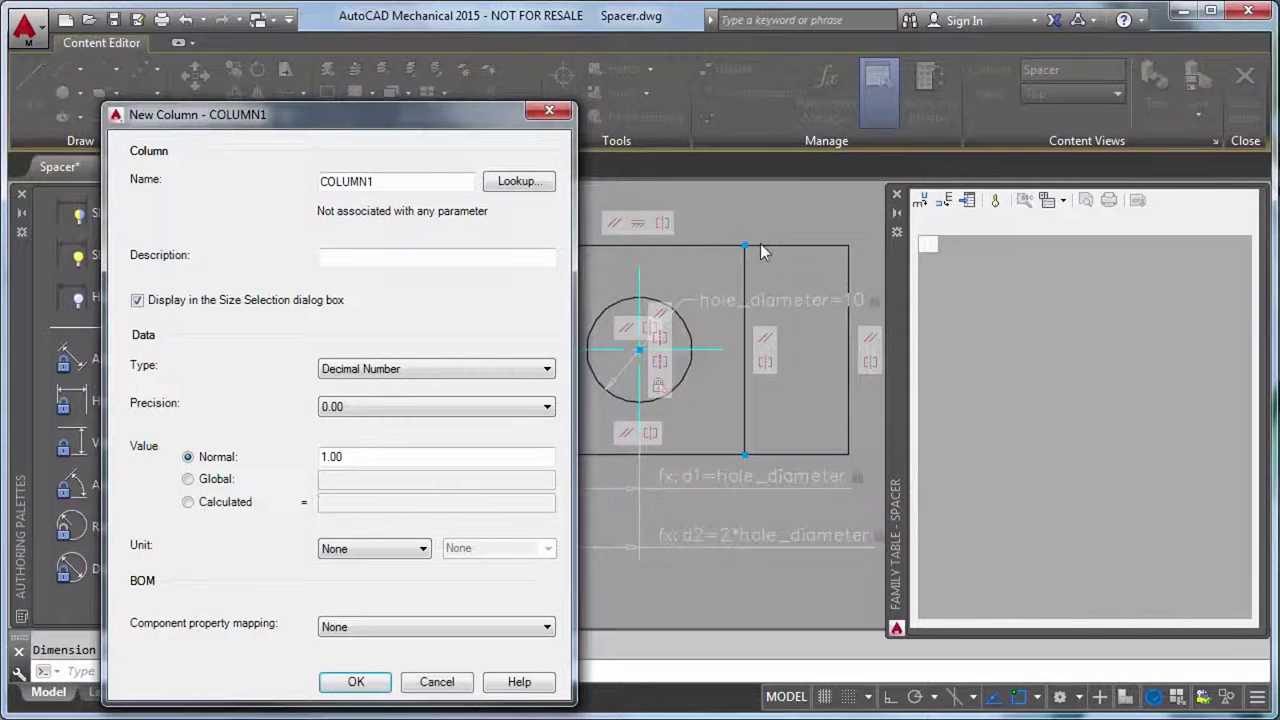
pyautogui.click(528, 185)
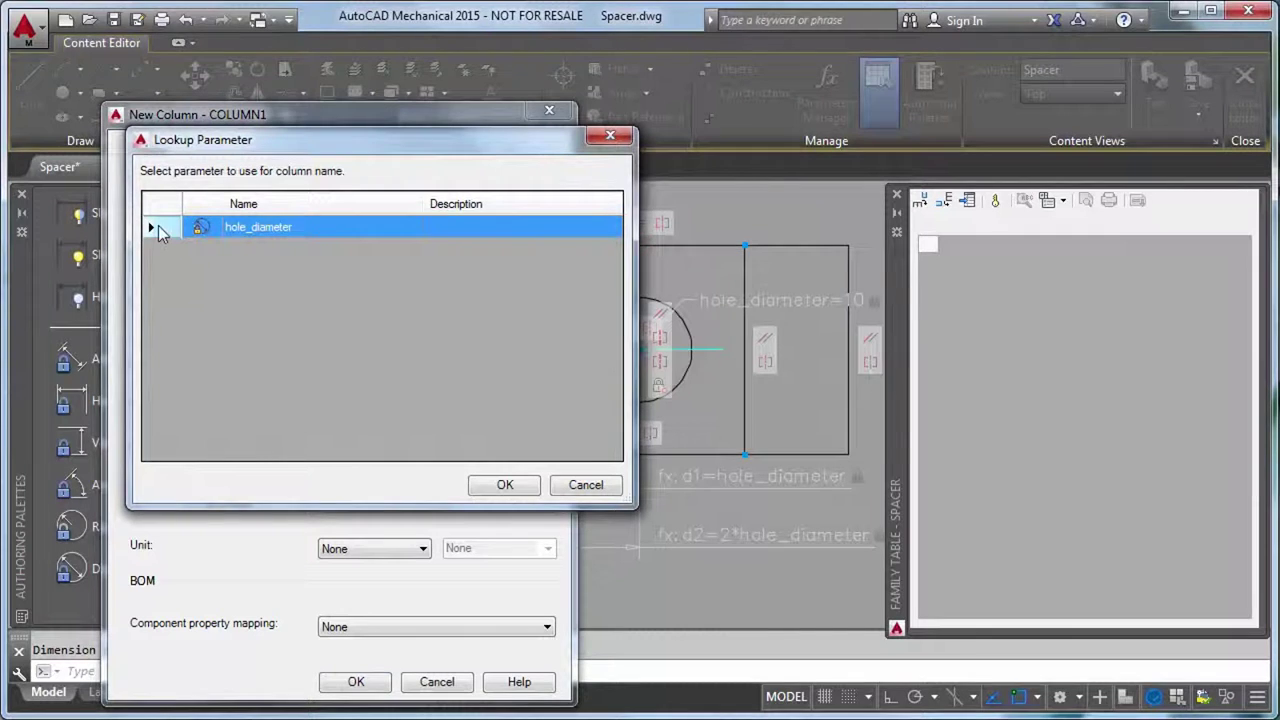
pyautogui.click(522, 485)
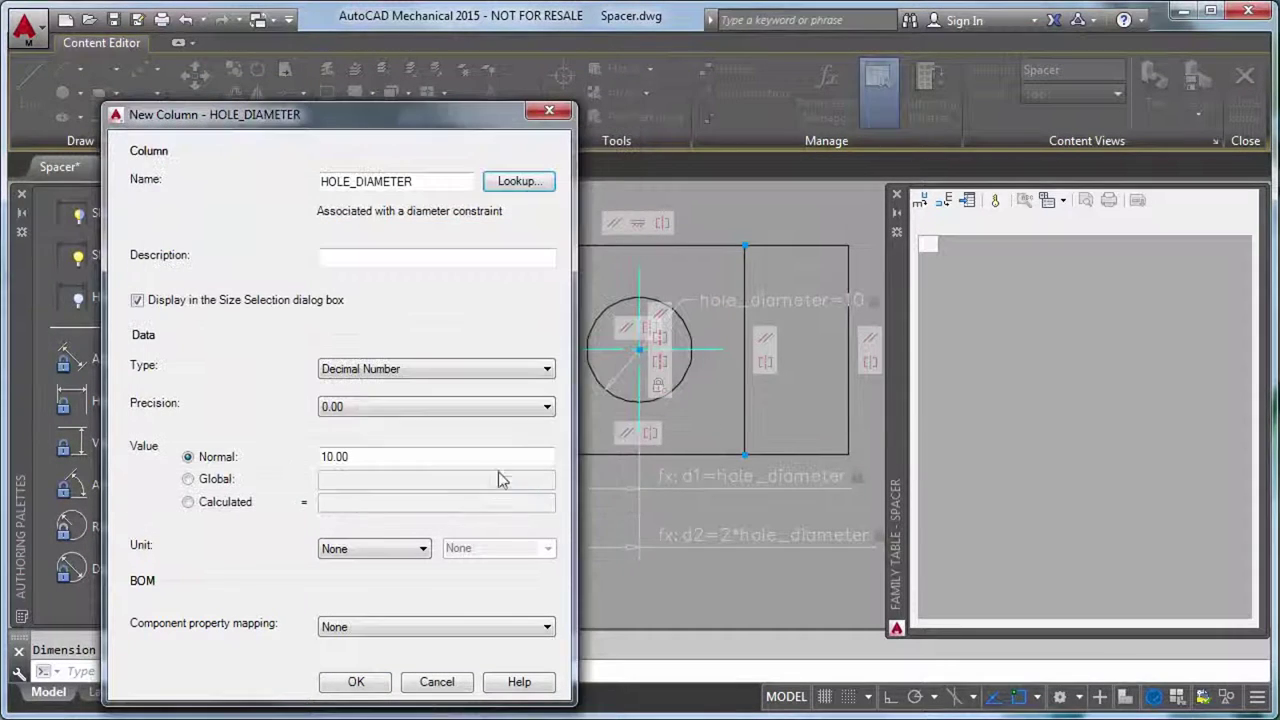
pyautogui.click(364, 256)
pyautogui.write('Diameter of Hole')
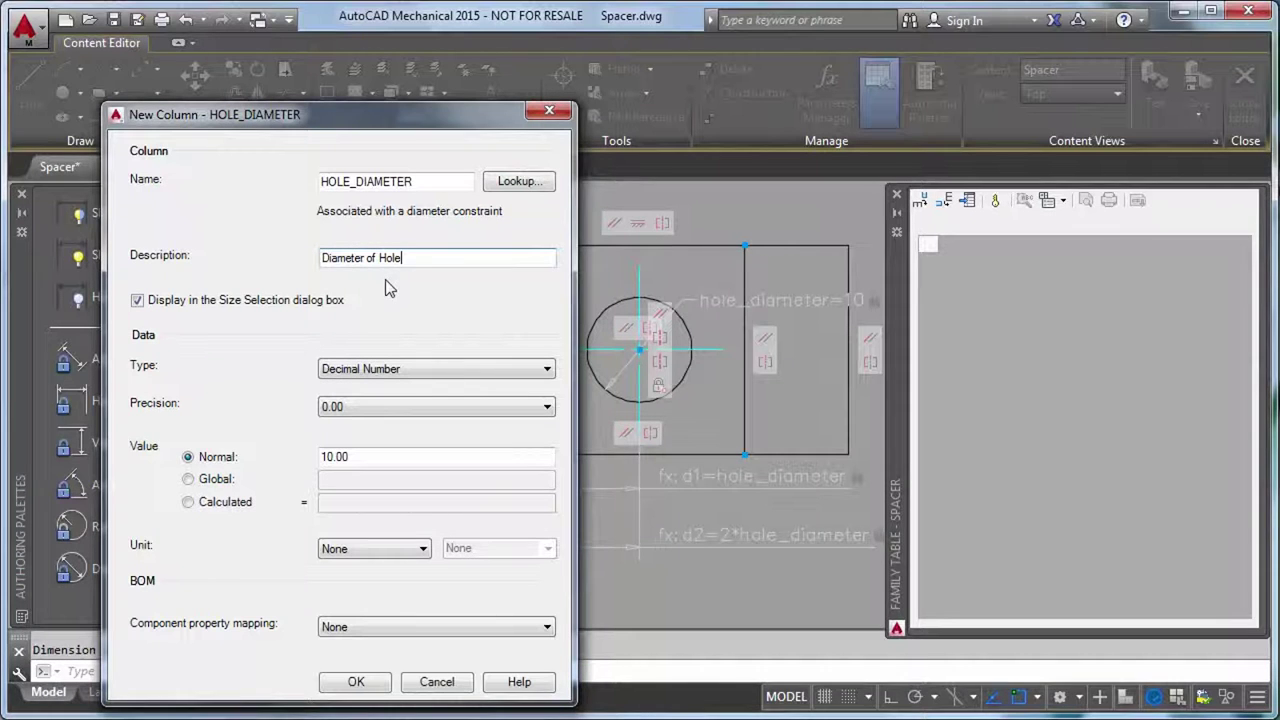
pyautogui.click(356, 681)
# Add rows and enter hole diameters 20 in row 2 and 30 in row 3
pyautogui.click(947, 203)
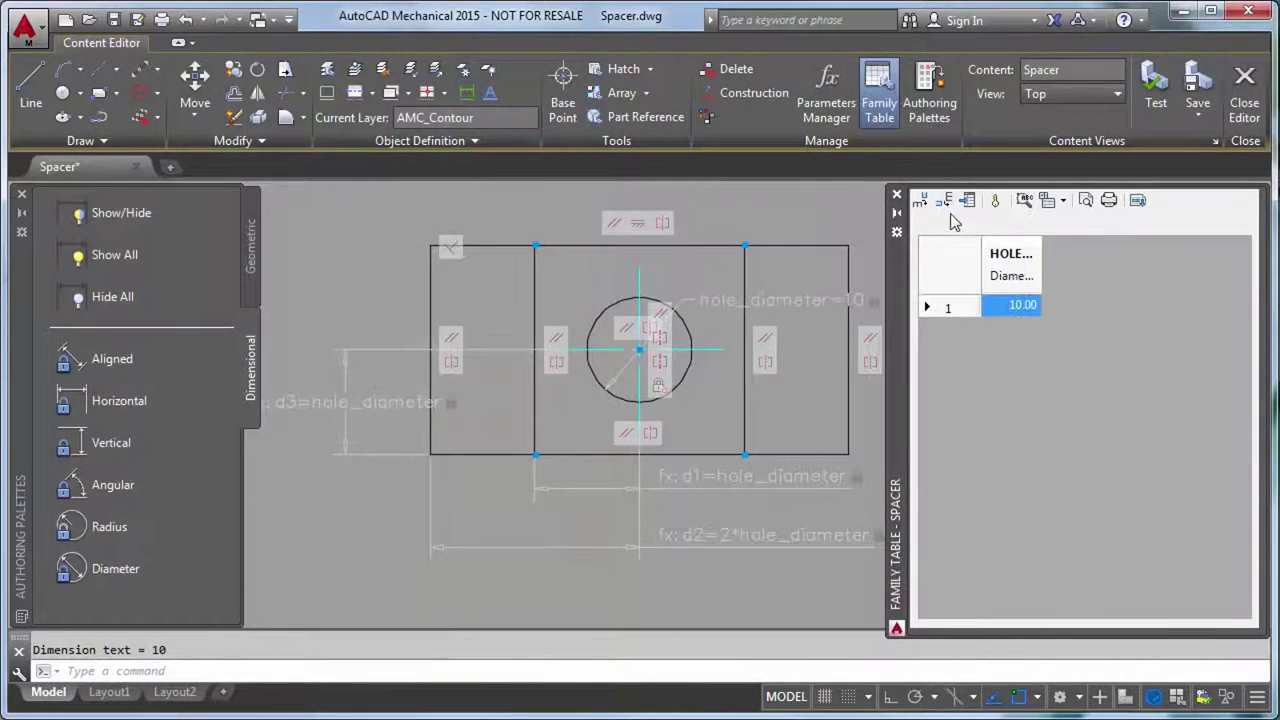
pyautogui.click(948, 204)
pyautogui.click(948, 204)
pyautogui.click(1028, 330)
pyautogui.doubleClick(1028, 330)
pyautogui.write('20')
pyautogui.press('Return')
pyautogui.write('30')
pyautogui.press('Return')
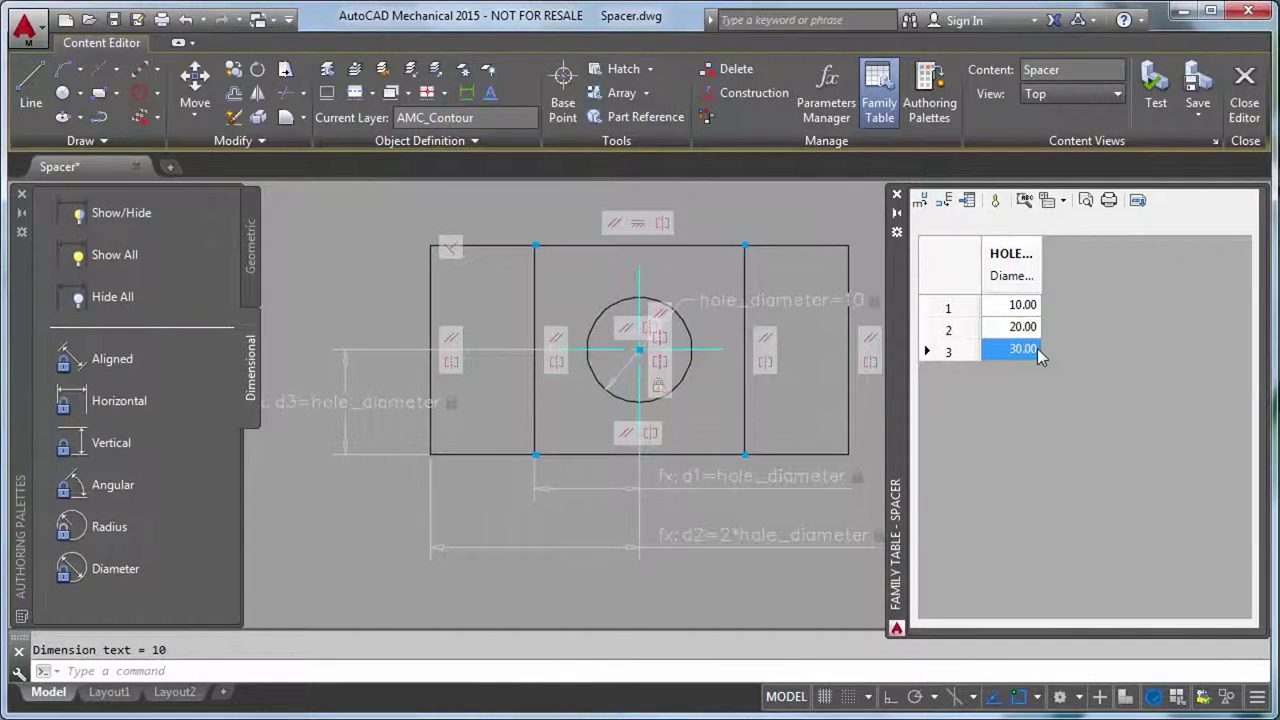
# Test-insert the Spacer with HOLE_DIAMETER 20 and check the offered sizes 10, 20 and 30
pyautogui.click(1153, 100)
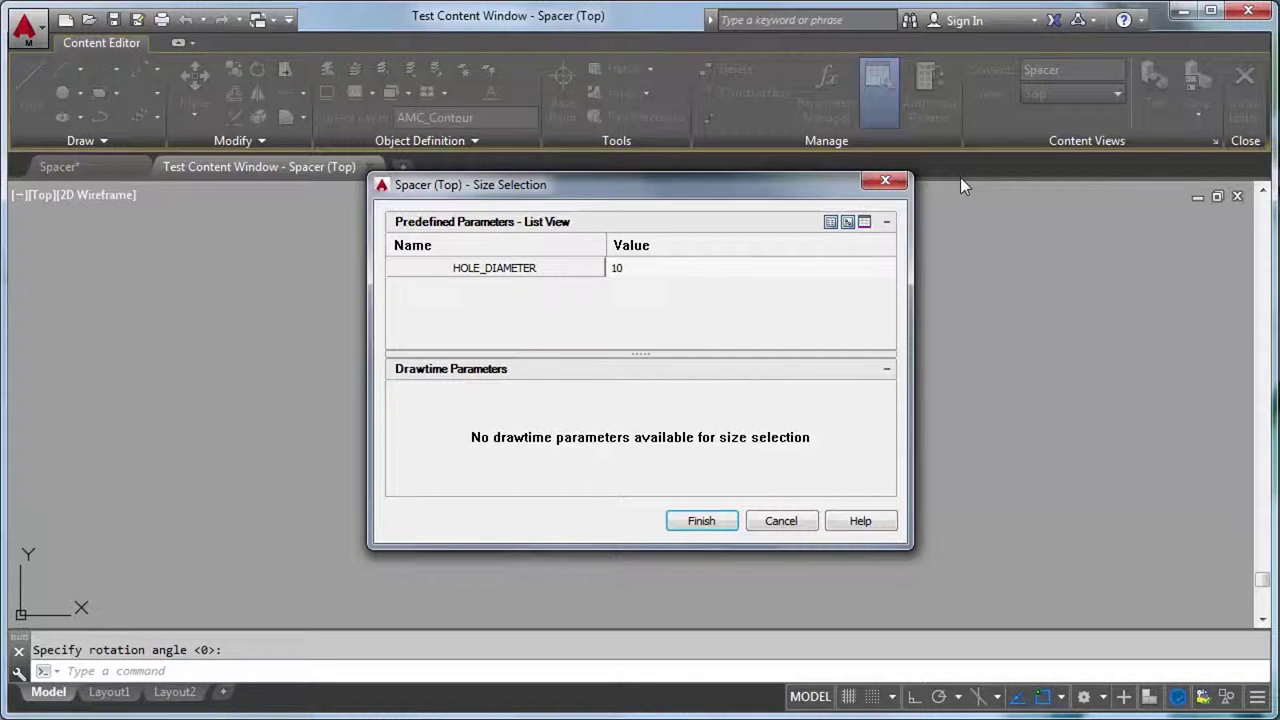
pyautogui.click(826, 276)
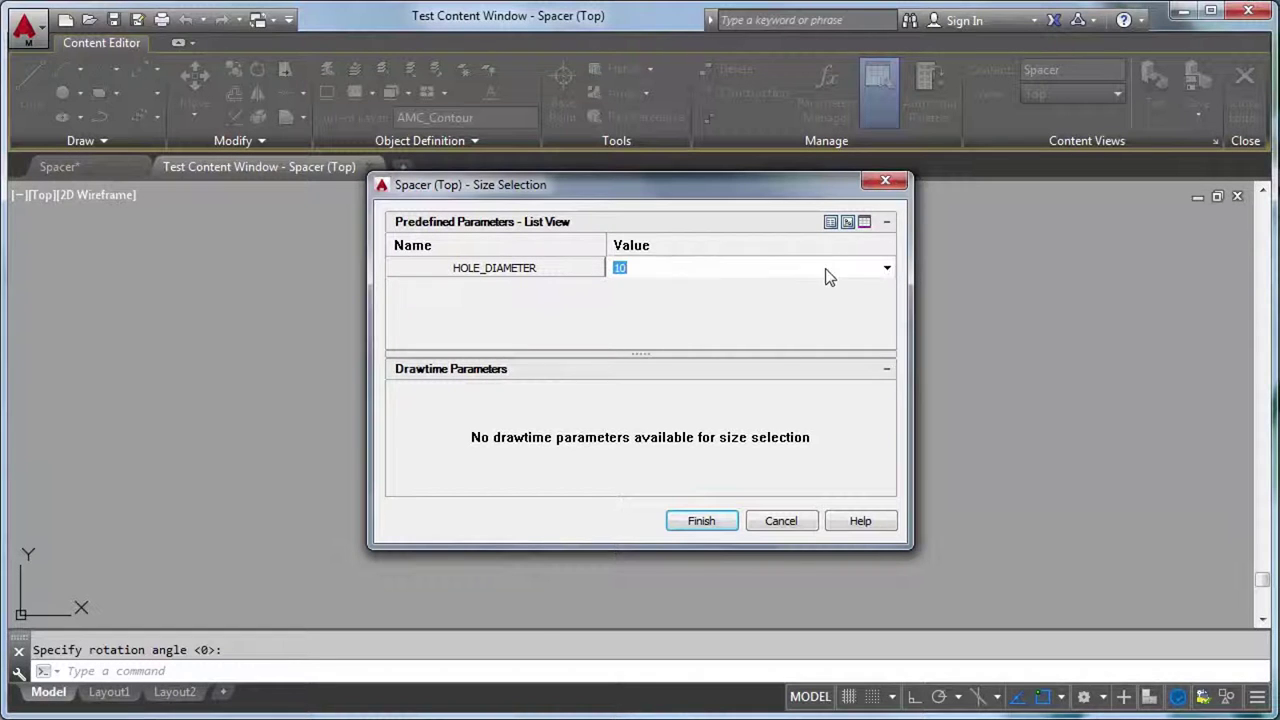
pyautogui.click(887, 268)
pyautogui.click(846, 315)
pyautogui.click(701, 520)
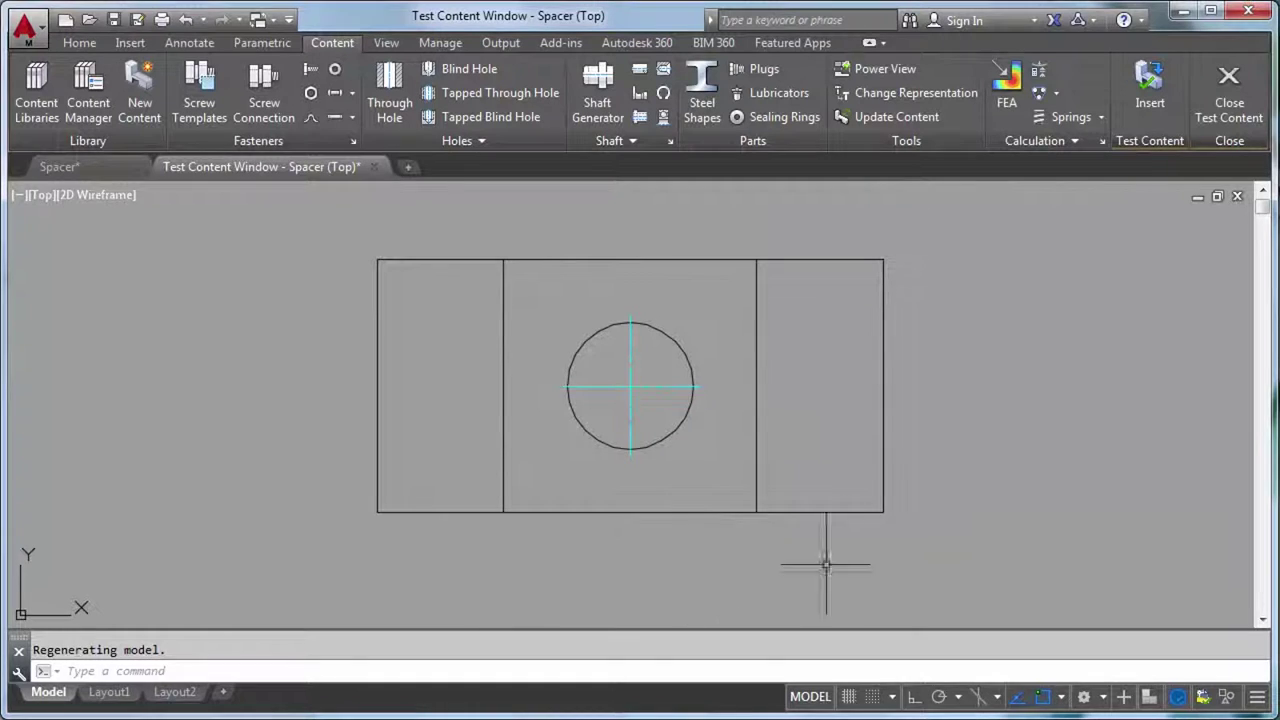
pyautogui.moveTo(883, 512)
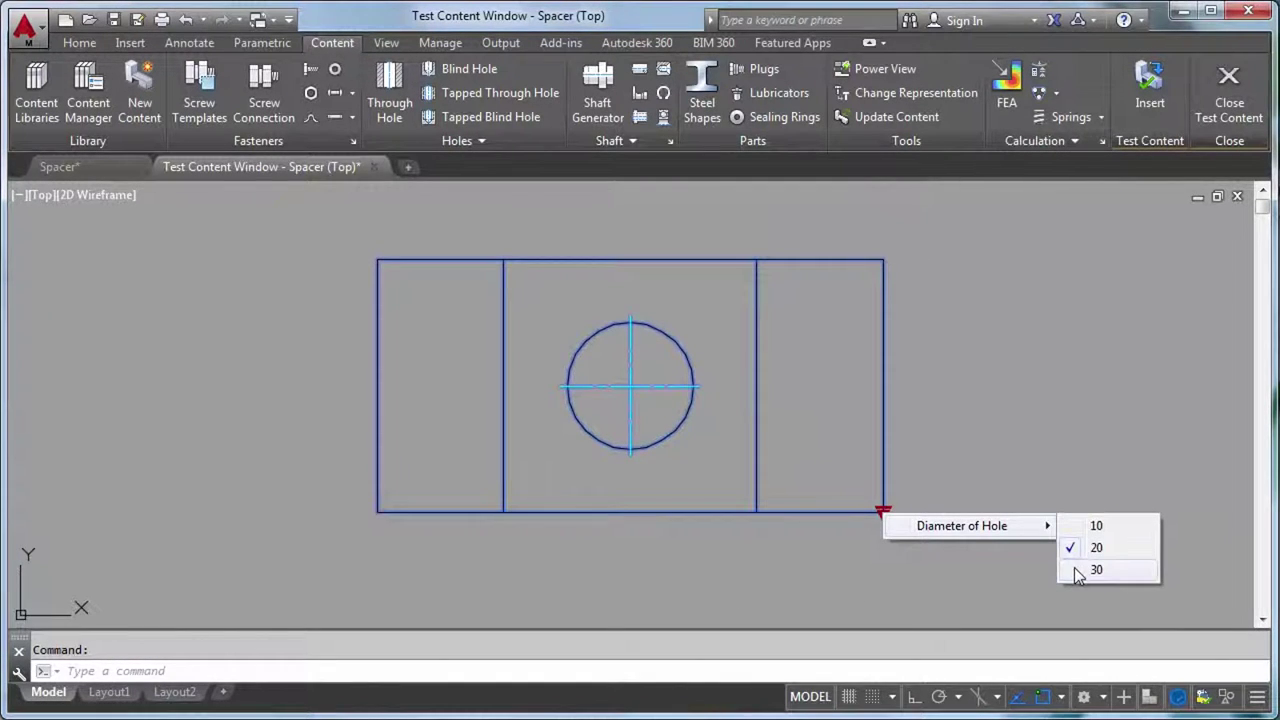
pyautogui.click(1078, 571)
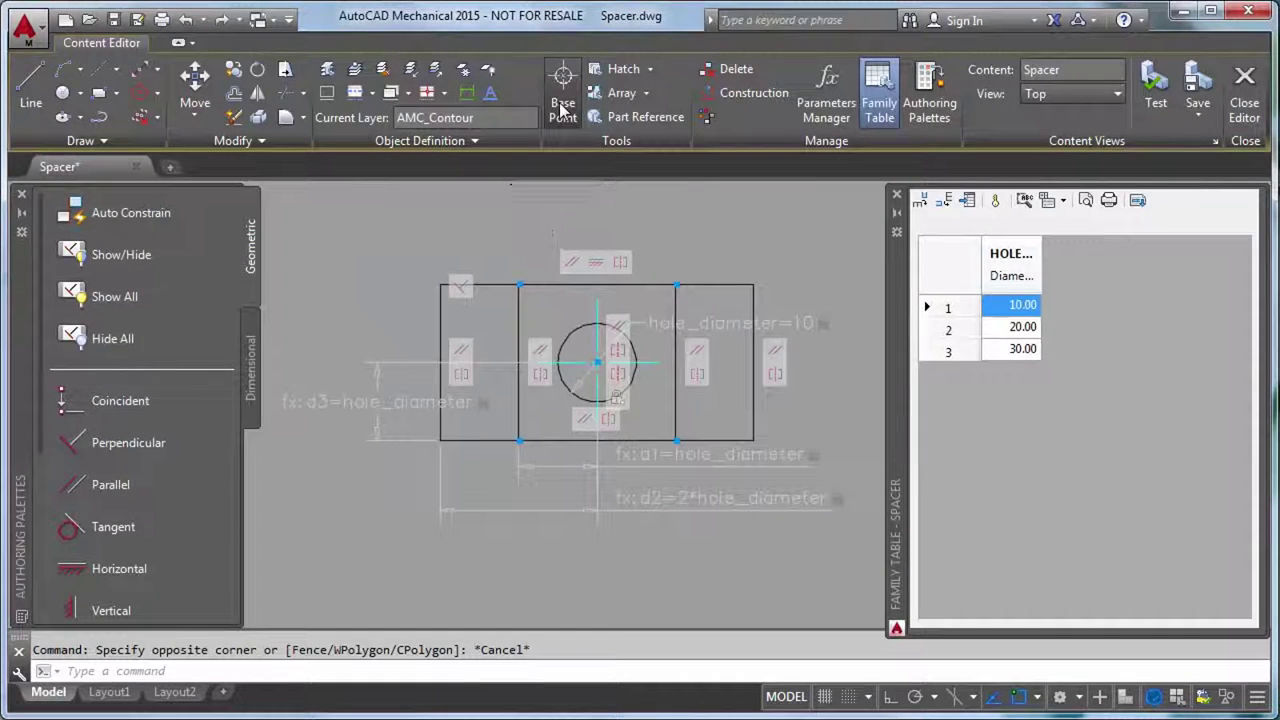
# Set the content's base point at the hole centre, then begin and abandon a coincident constraint
pyautogui.click(562, 108)
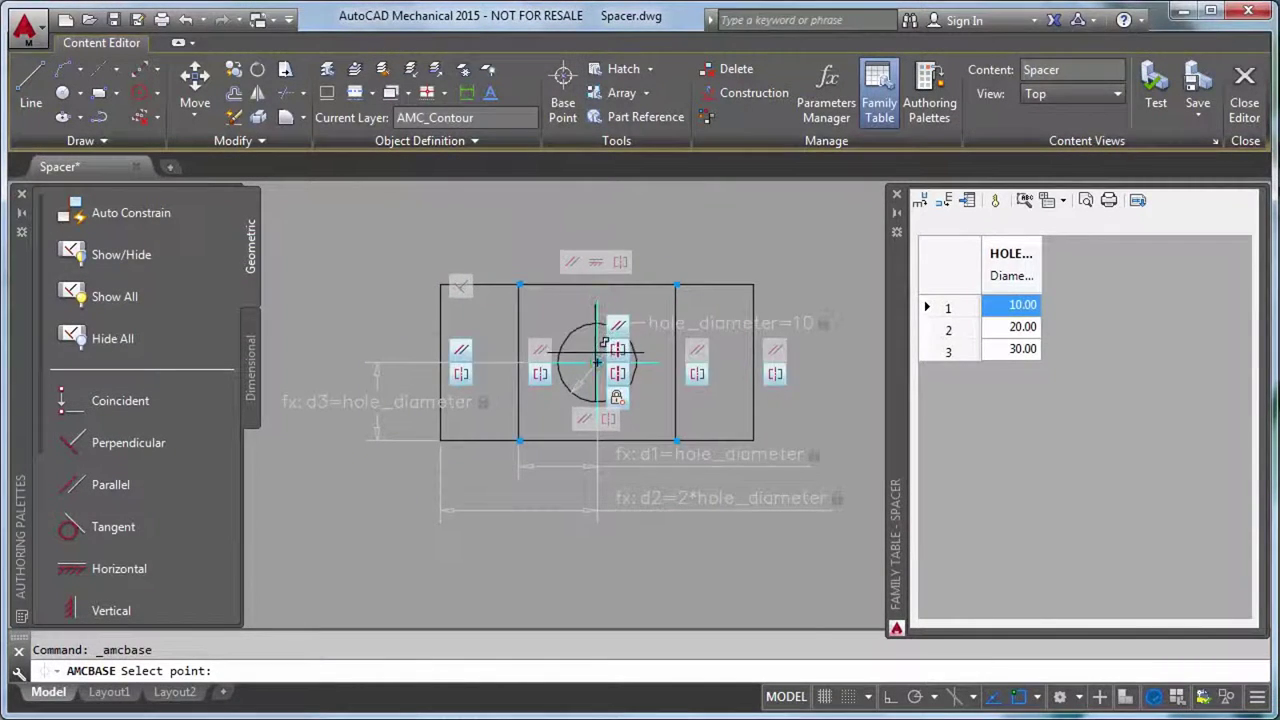
pyautogui.click(597, 362)
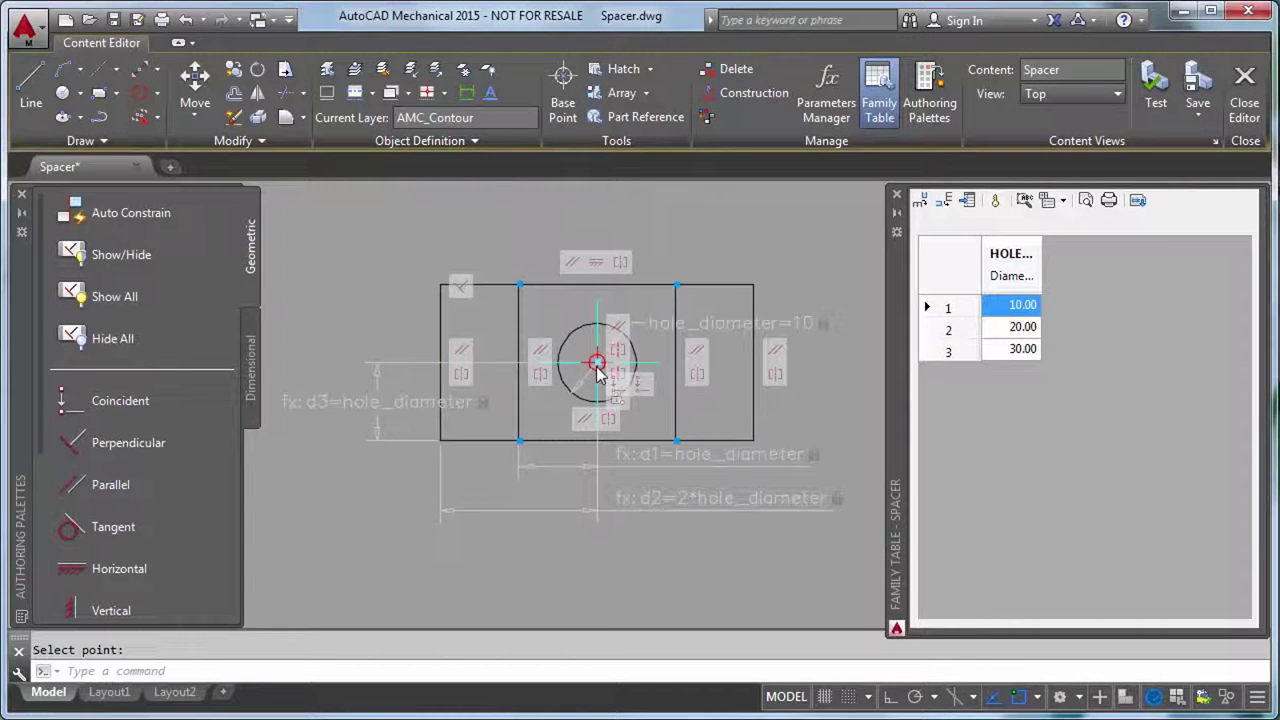
pyautogui.click(127, 405)
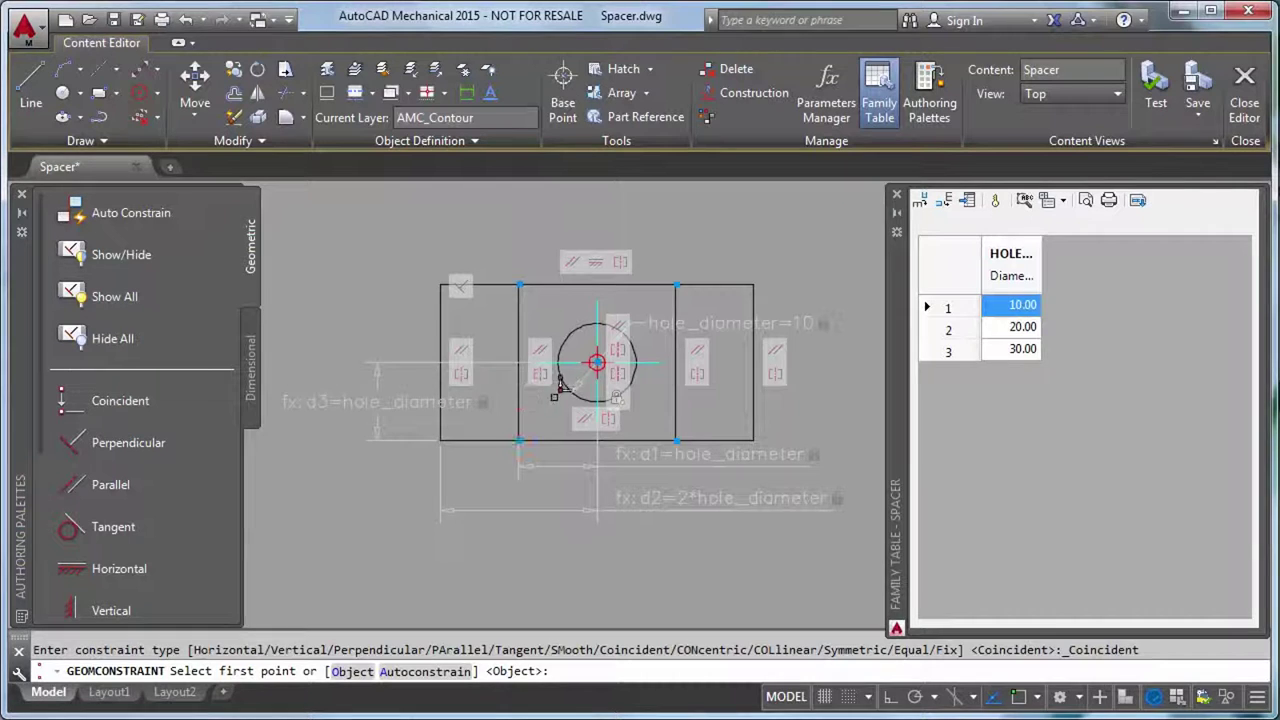
pyautogui.click(597, 362)
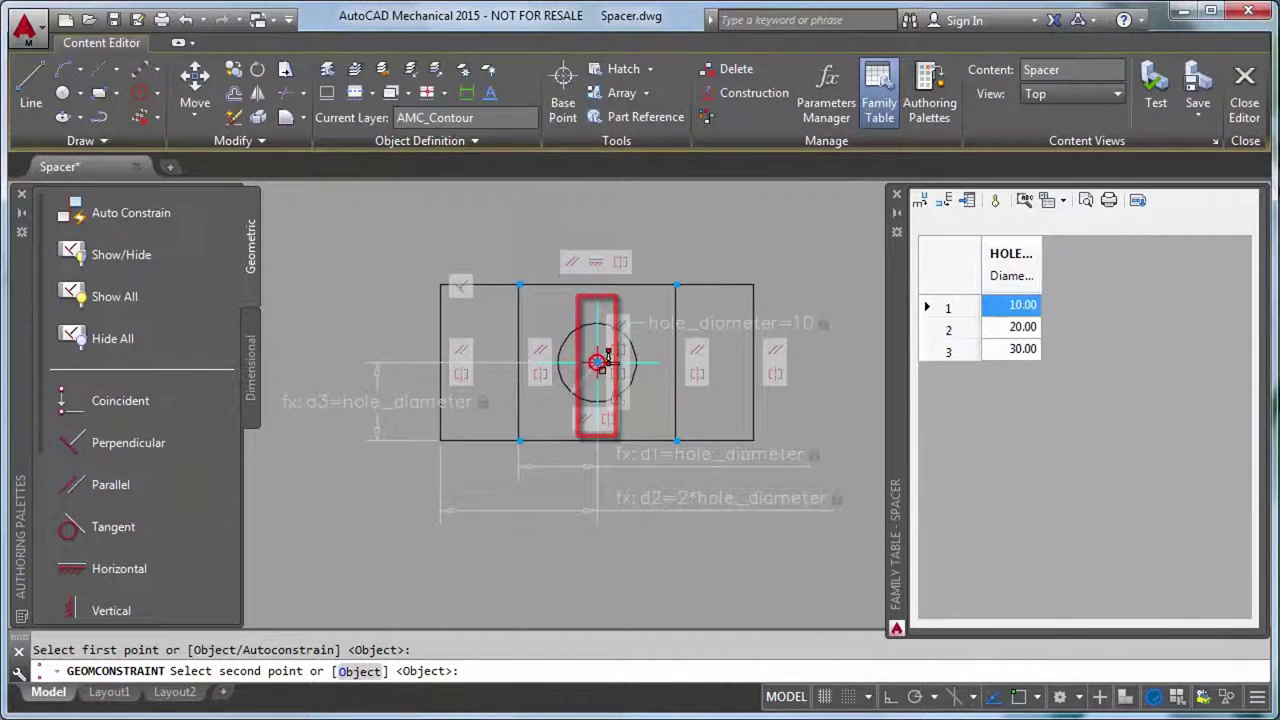
pyautogui.press('Return')
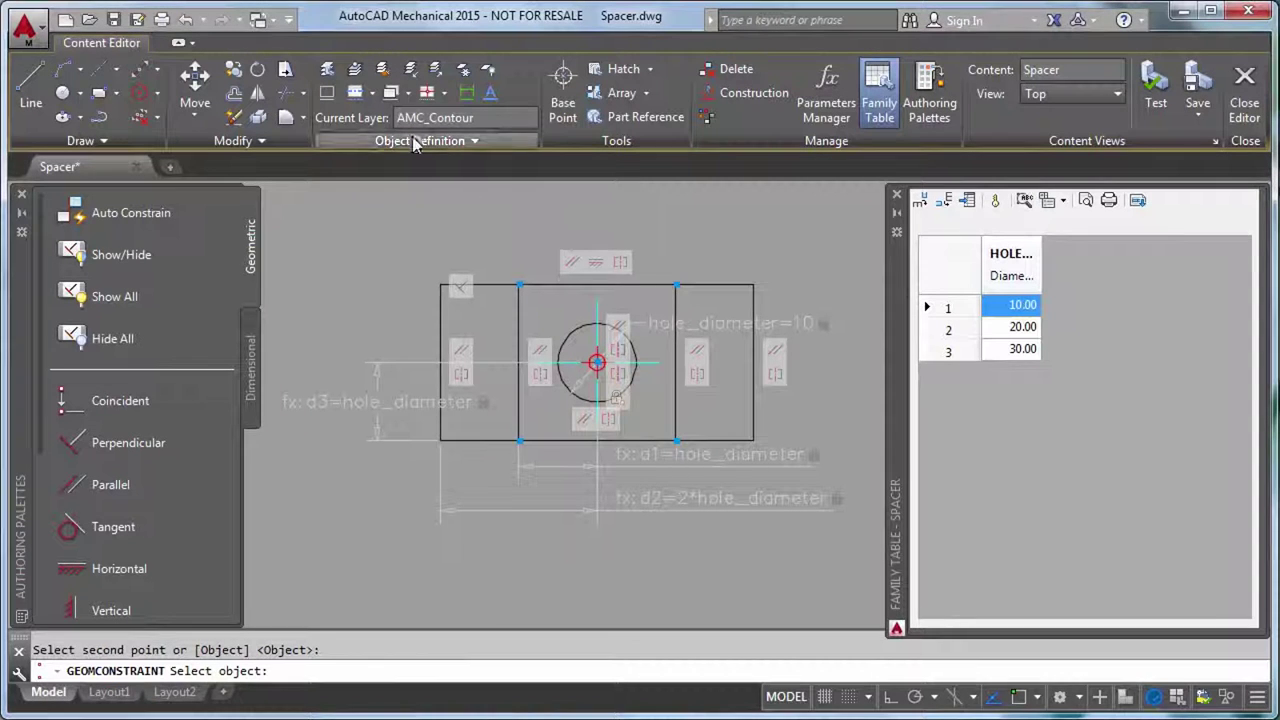
# Run Layer Move and select the hole's two centre lines
pyautogui.click(455, 143)
pyautogui.click(350, 166)
pyautogui.click(600, 300)
pyautogui.click(630, 362)
# Choose AMC_Centerline as the target layer for the two centre lines in the Mechanical Layer Manager
pyautogui.press('Return')
pyautogui.press('Return')
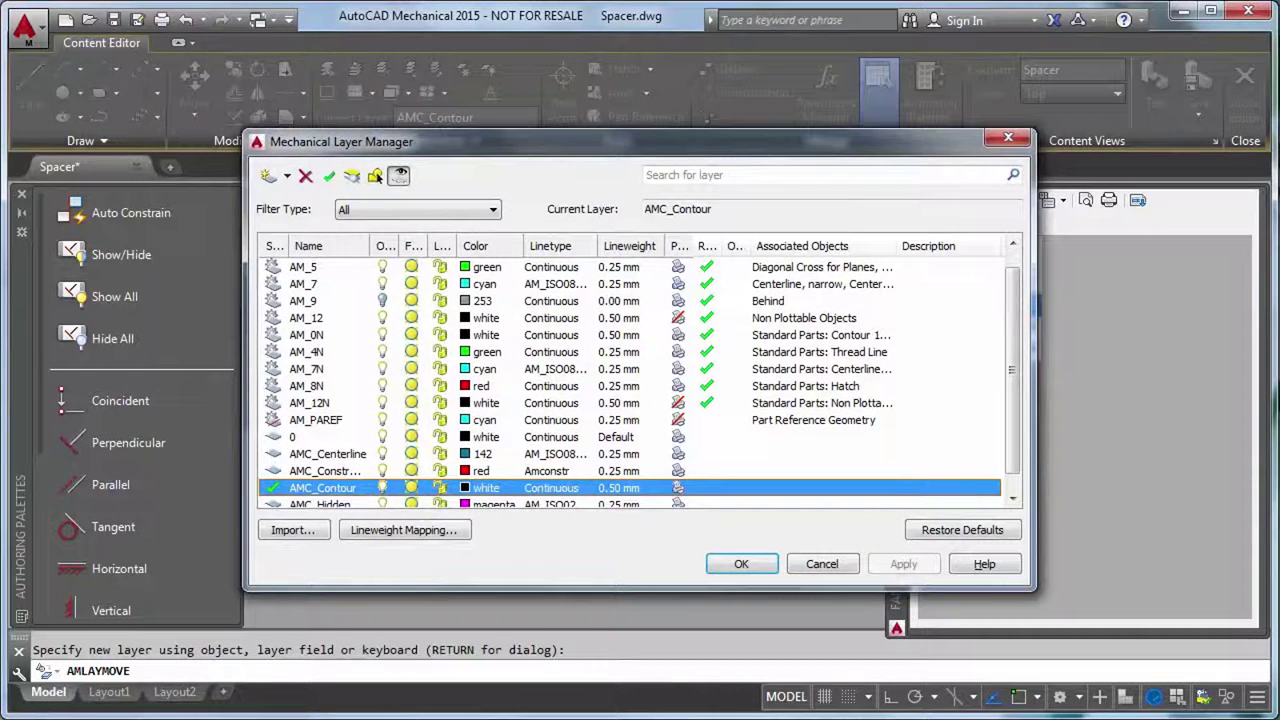
pyautogui.click(330, 454)
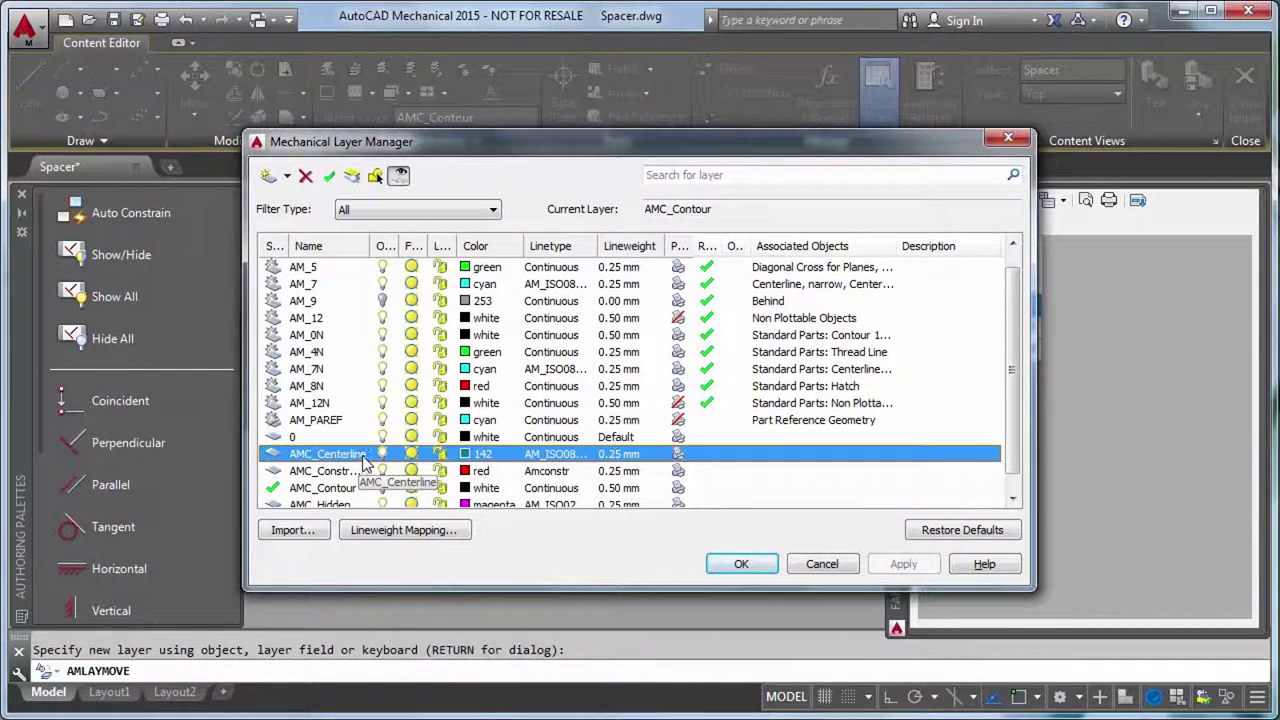
pyautogui.click(738, 565)
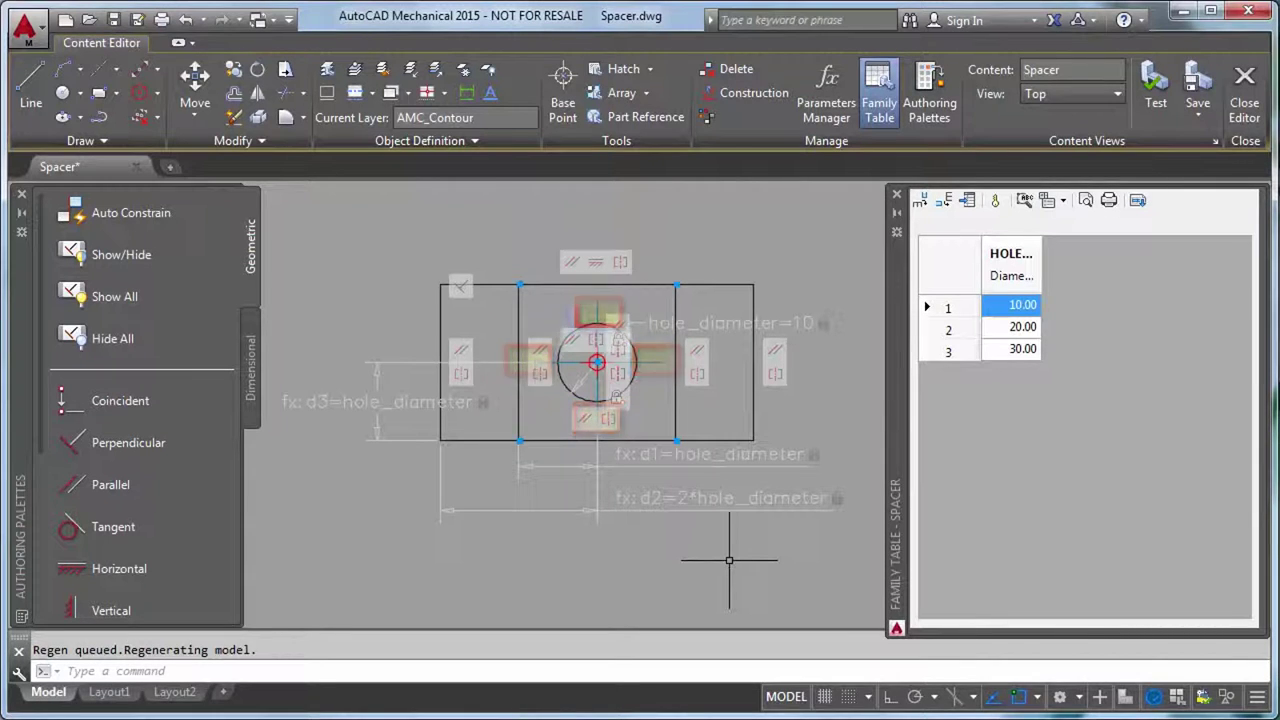
# Create a new user parameter in the Parameters Manager and rename it Overshoot
pyautogui.click(826, 110)
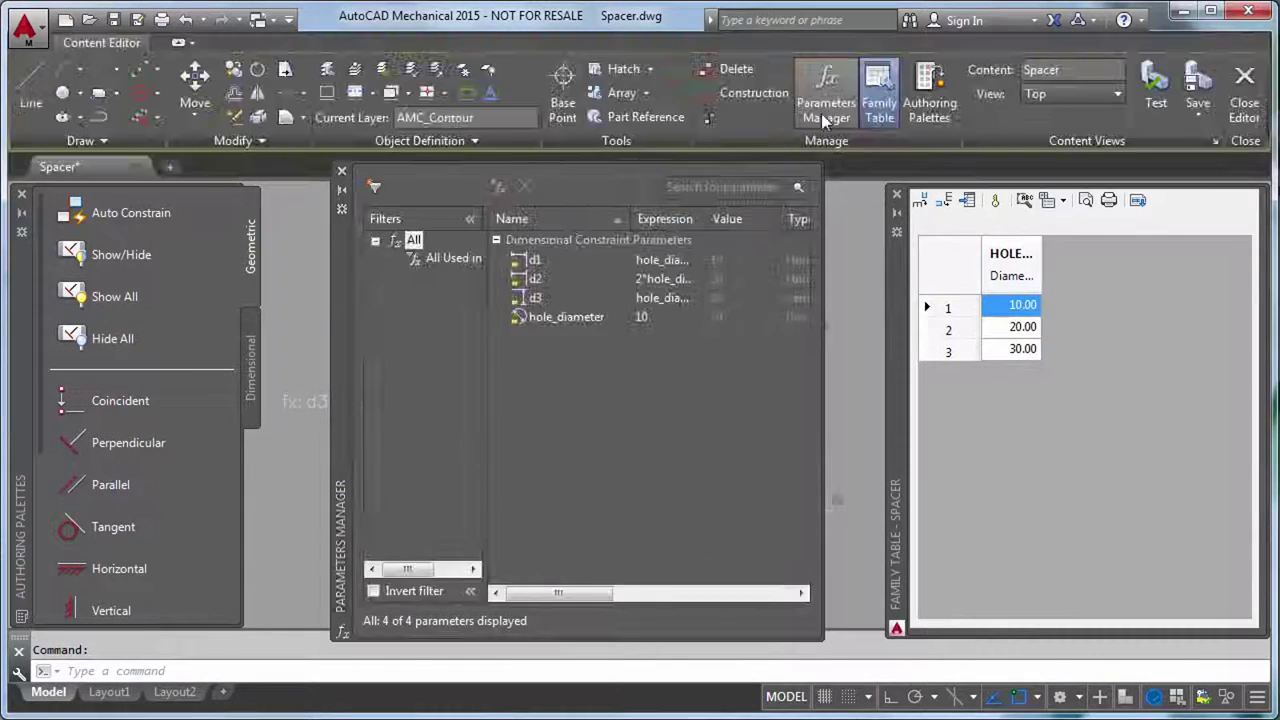
pyautogui.click(495, 189)
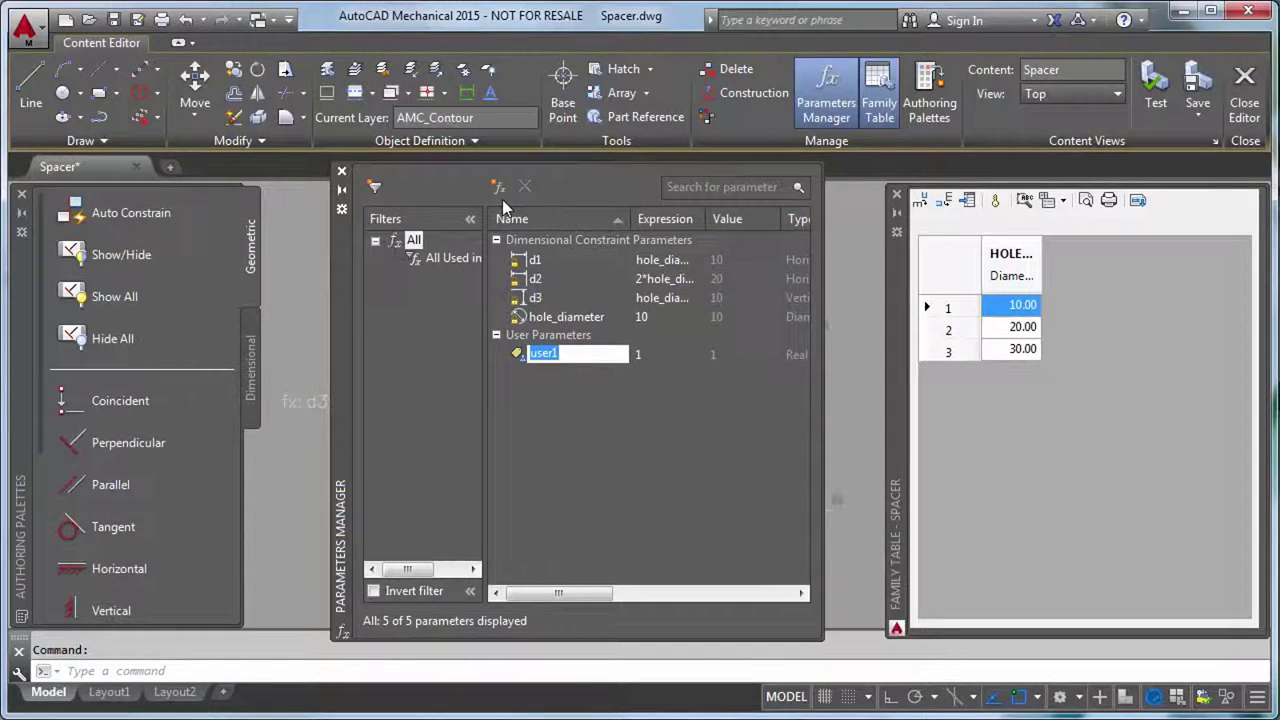
pyautogui.write('Overshoot')
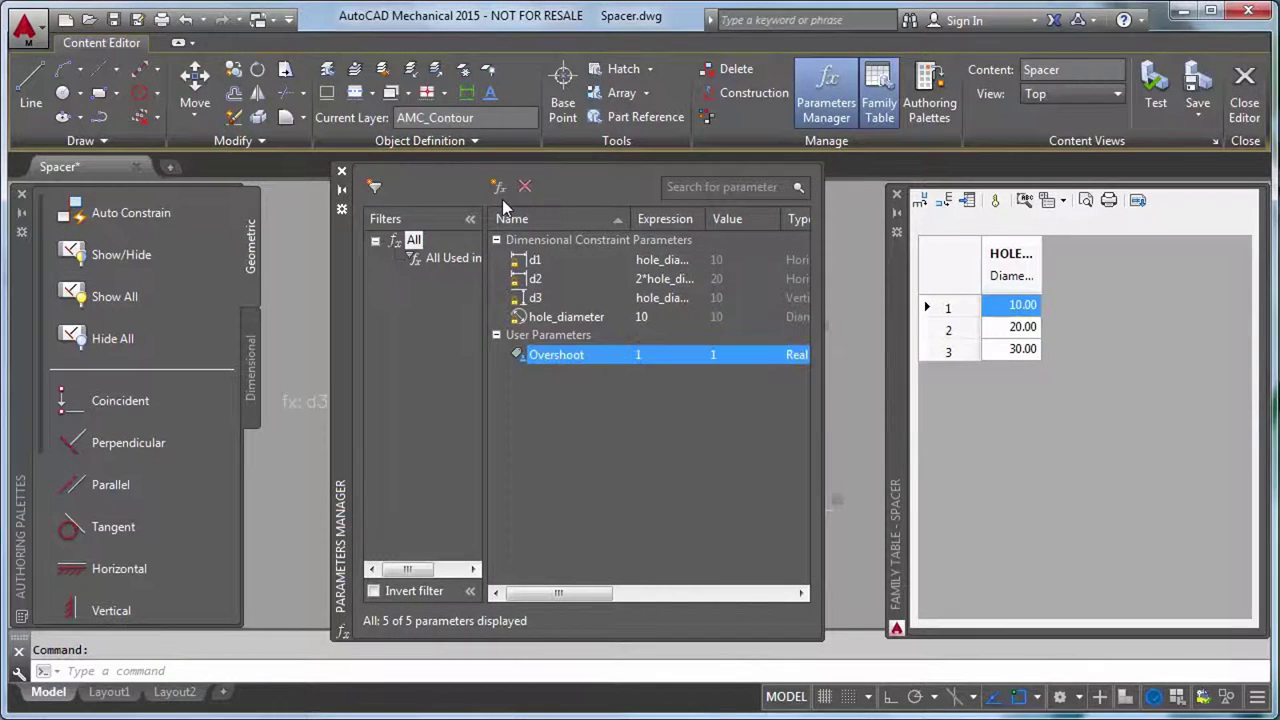
pyautogui.click(342, 171)
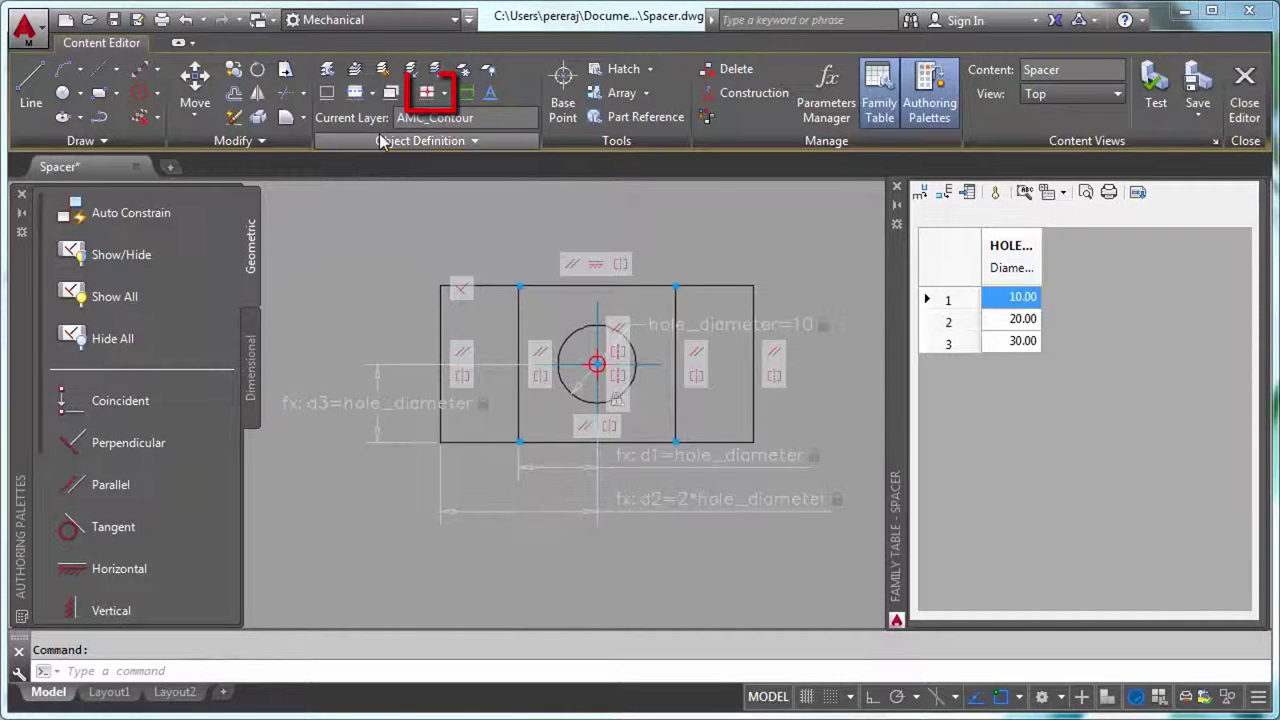
# On the invisible construction layer, draw a circle centred on the hole reaching the centre line's end
pyautogui.click(427, 92)
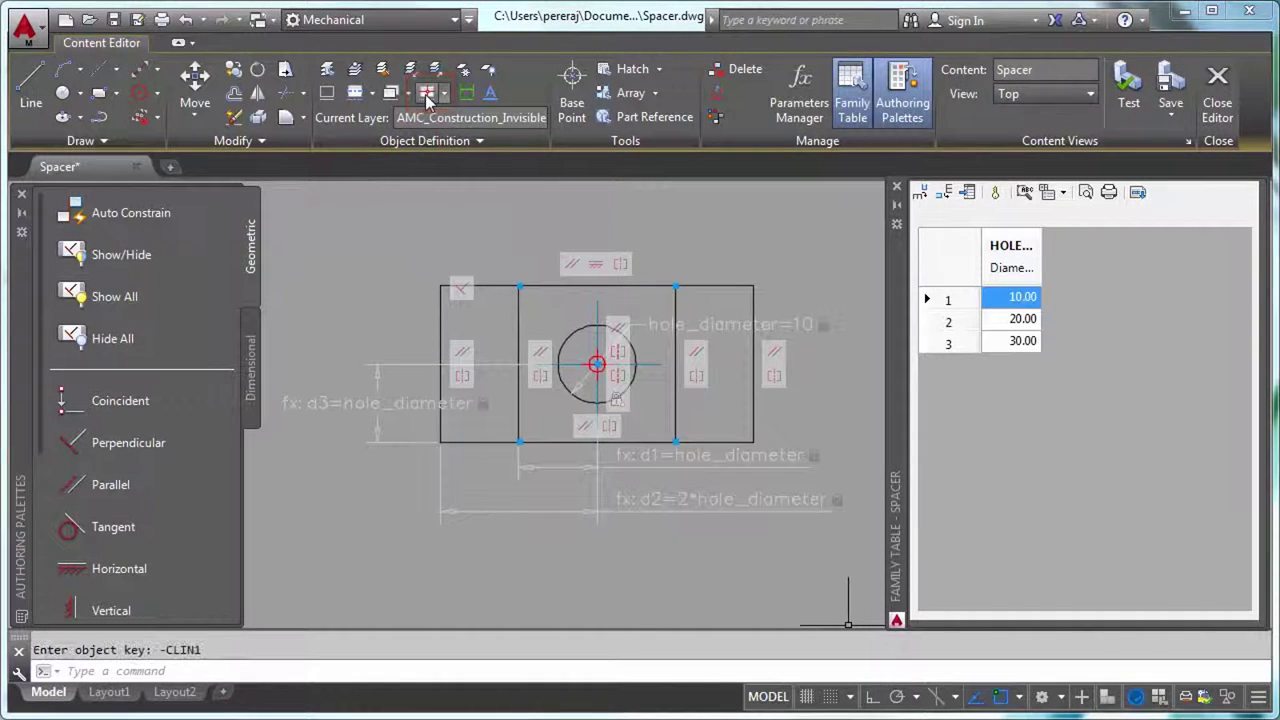
pyautogui.click(66, 93)
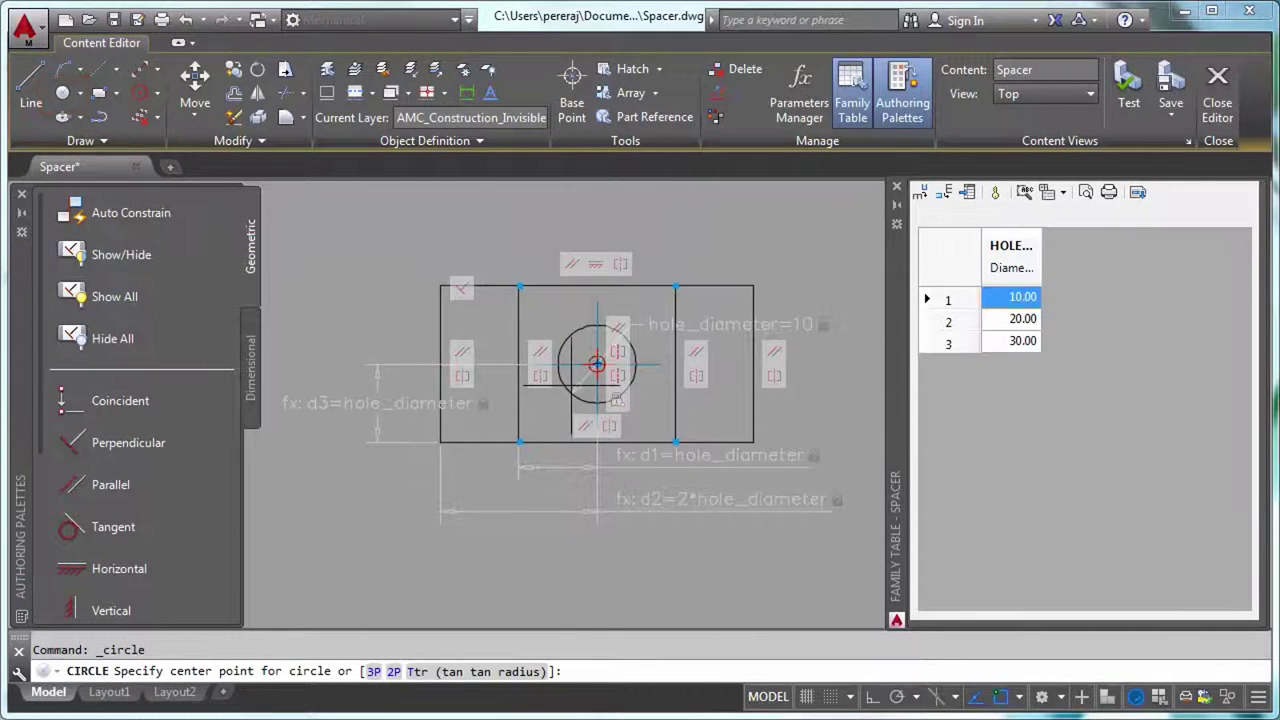
pyautogui.click(597, 364)
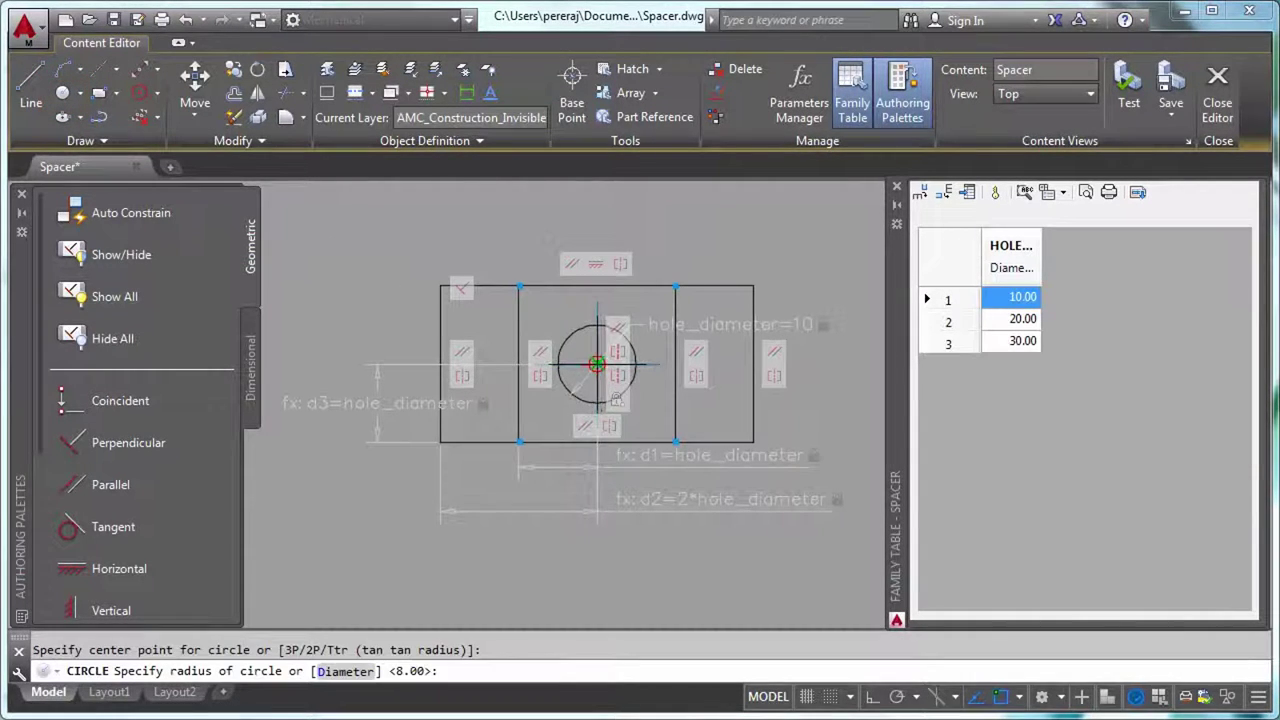
pyautogui.click(597, 301)
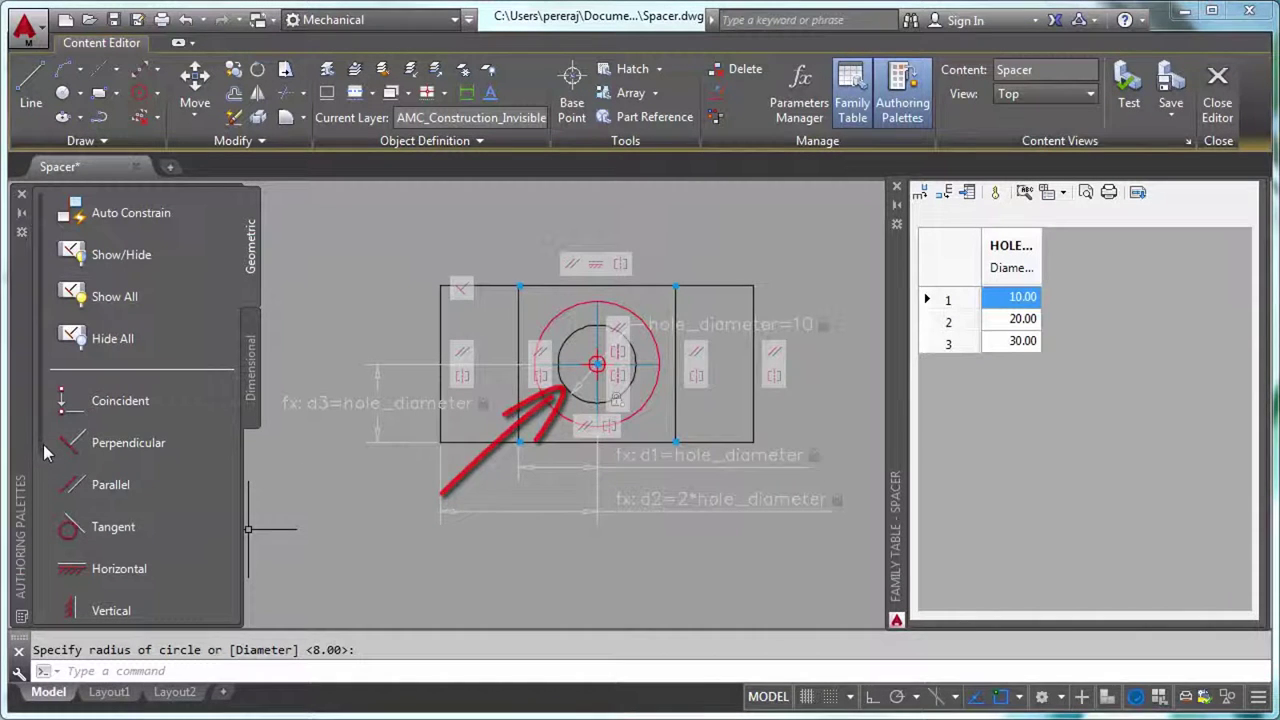
# Make the outer construction circle concentric with the hole
pyautogui.moveTo(41, 444); pyautogui.dragTo(40, 565)
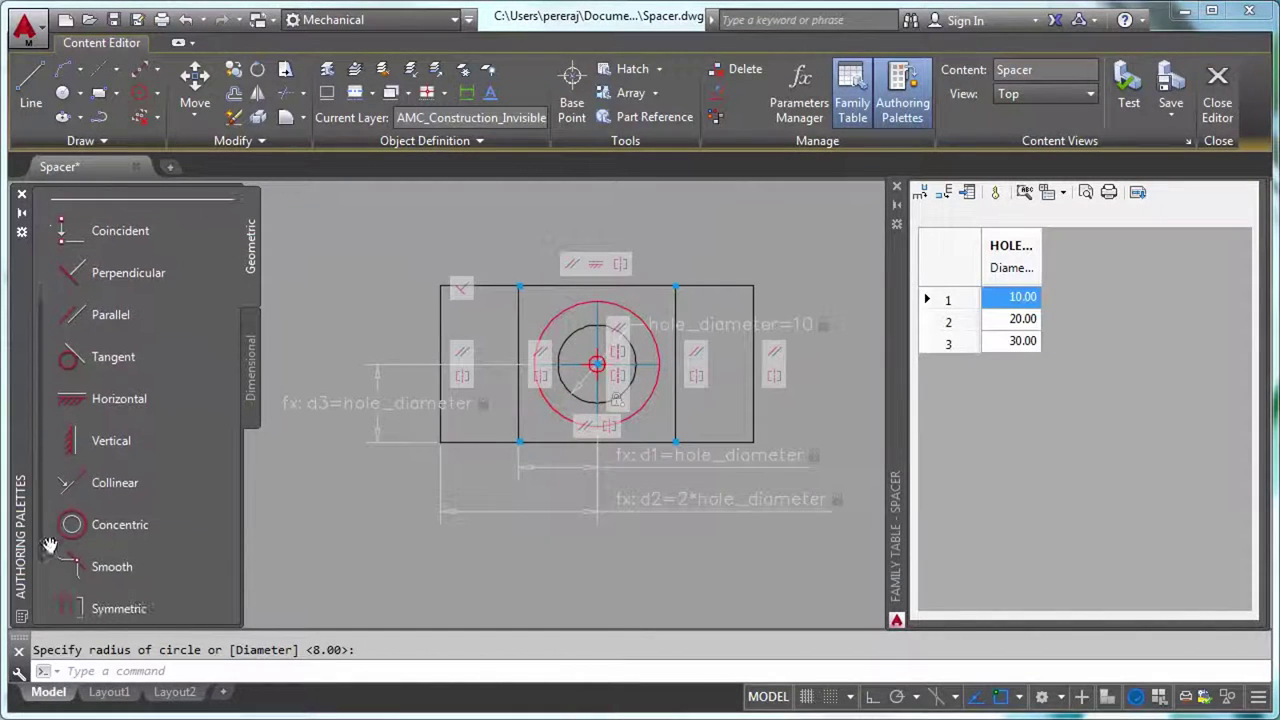
pyautogui.click(104, 531)
pyautogui.click(558, 405)
pyautogui.click(561, 372)
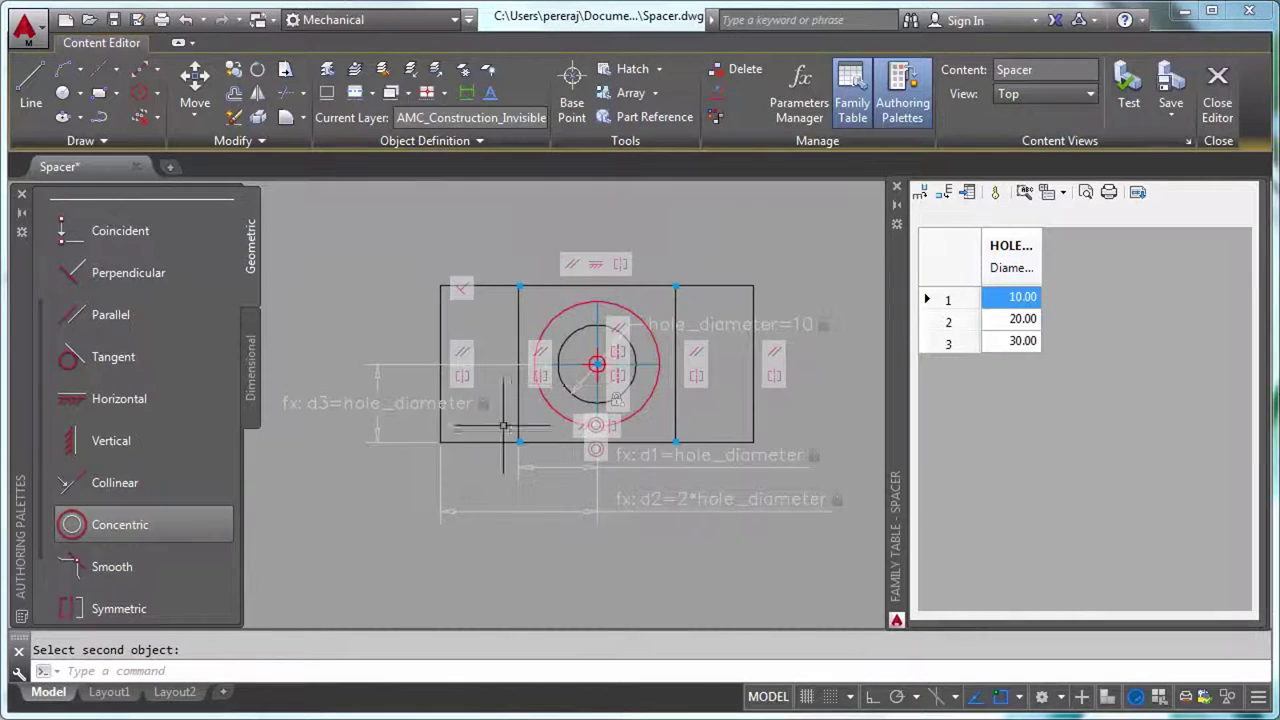
# Auto-constrain the outer circle together with the vertical and horizontal centre lines
pyautogui.moveTo(33, 449); pyautogui.dragTo(31, 334)
pyautogui.click(121, 222)
pyautogui.click(566, 302)
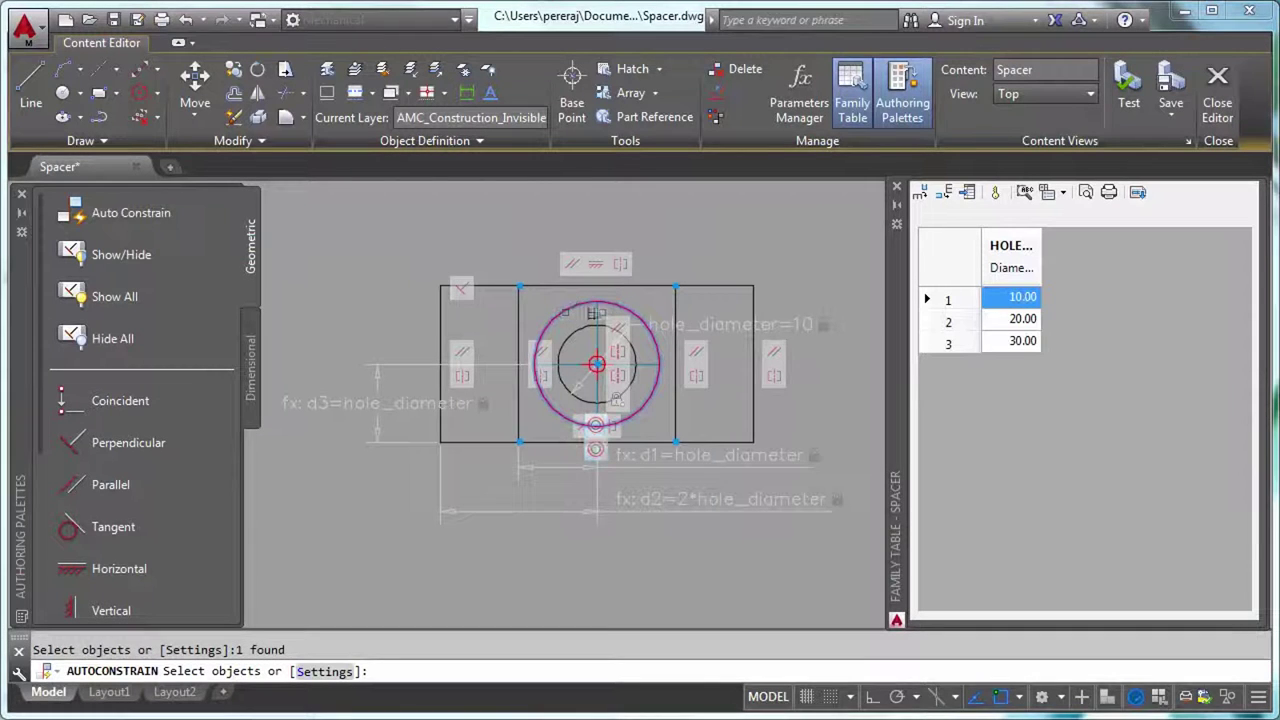
pyautogui.click(604, 296)
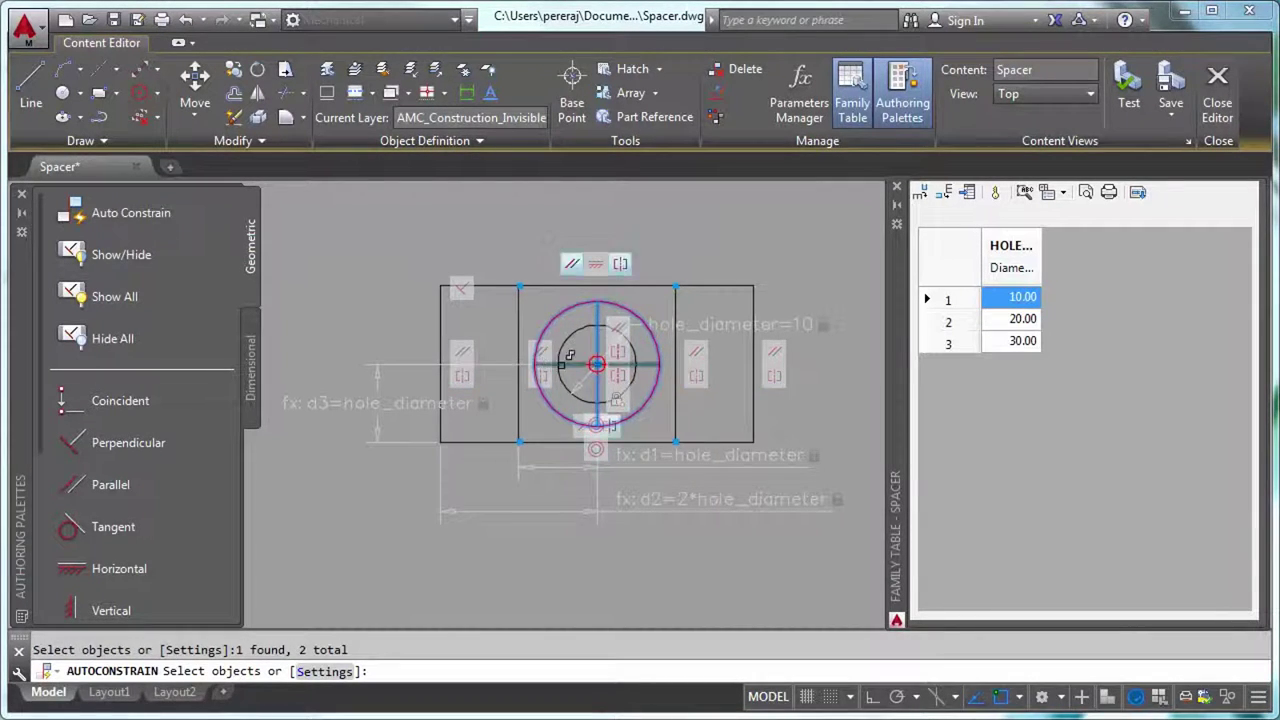
pyautogui.click(557, 355)
pyautogui.press('Return')
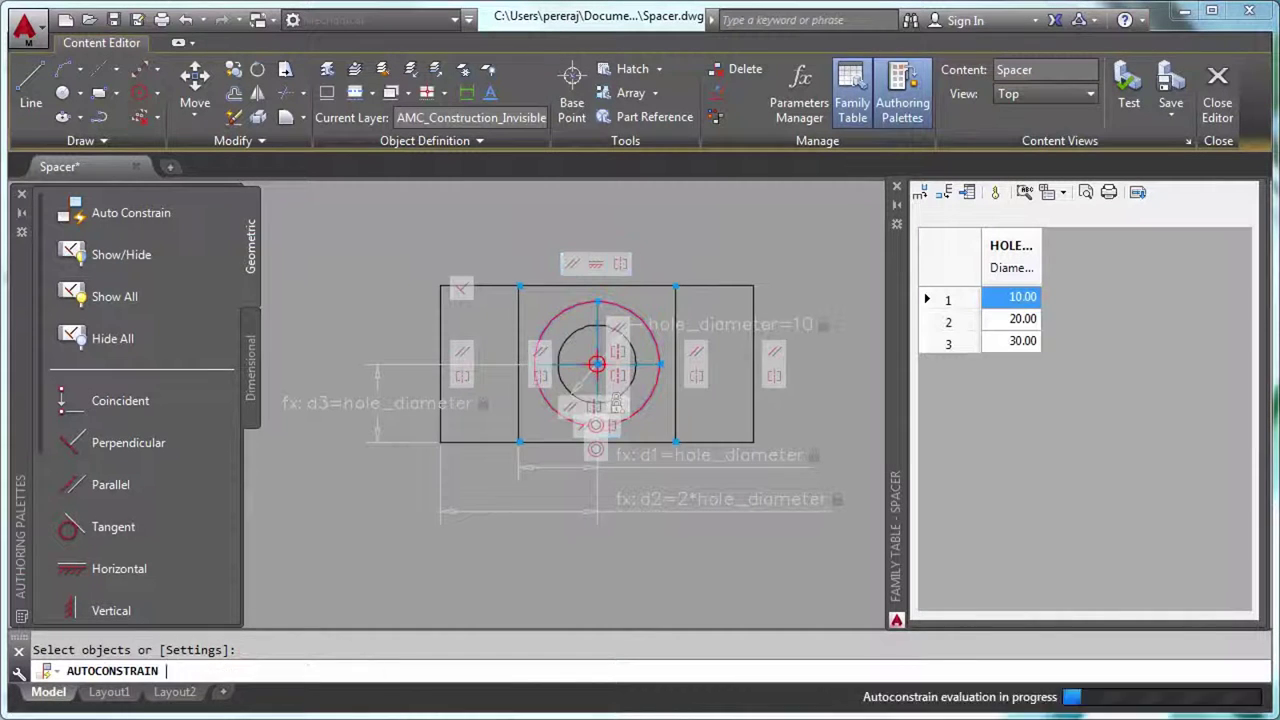
# Add a diameter constraint dia1=hole_diameter+2*Overshoot to the outer construction circle
pyautogui.click(251, 404)
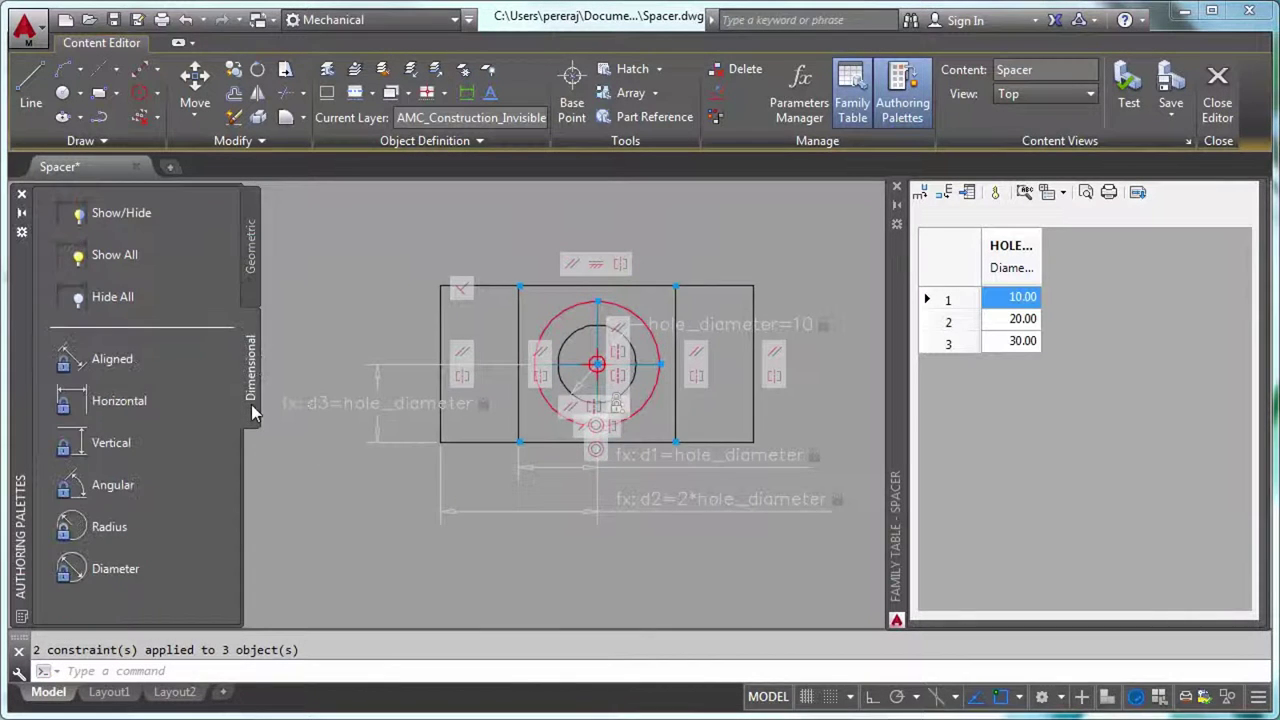
pyautogui.click(115, 568)
pyautogui.click(563, 345)
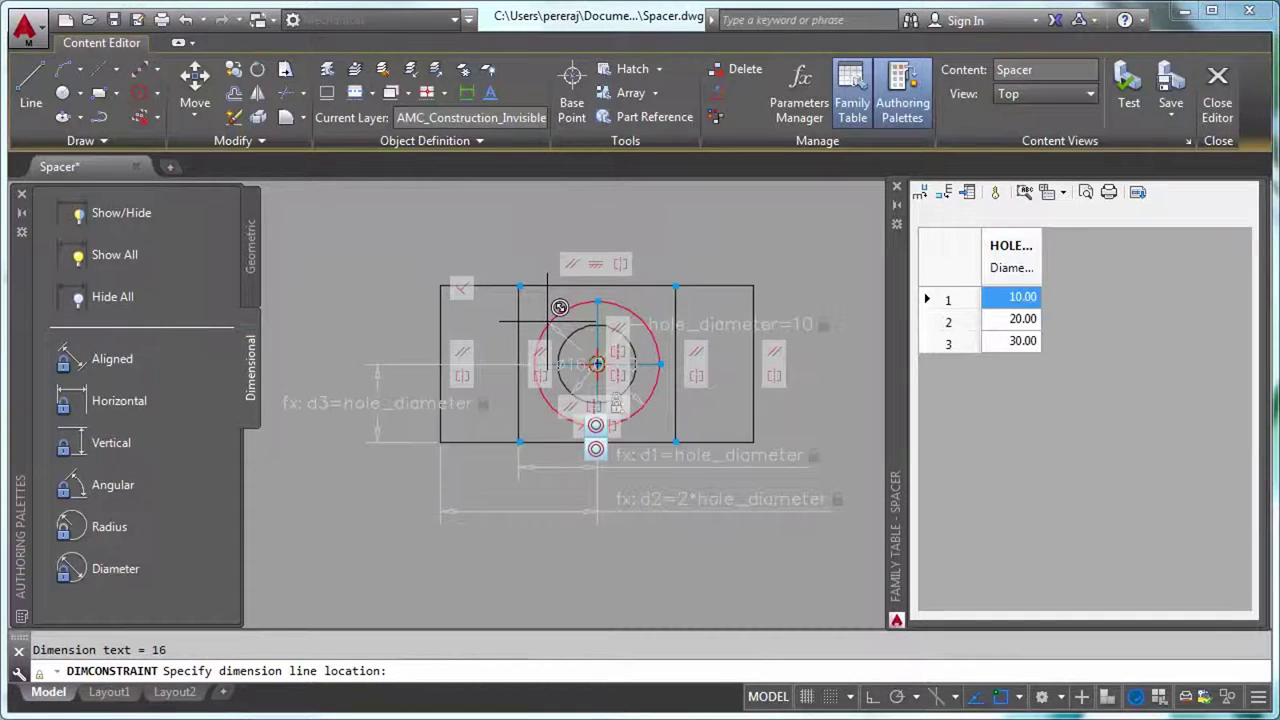
pyautogui.click(550, 334)
pyautogui.write('dia1=')
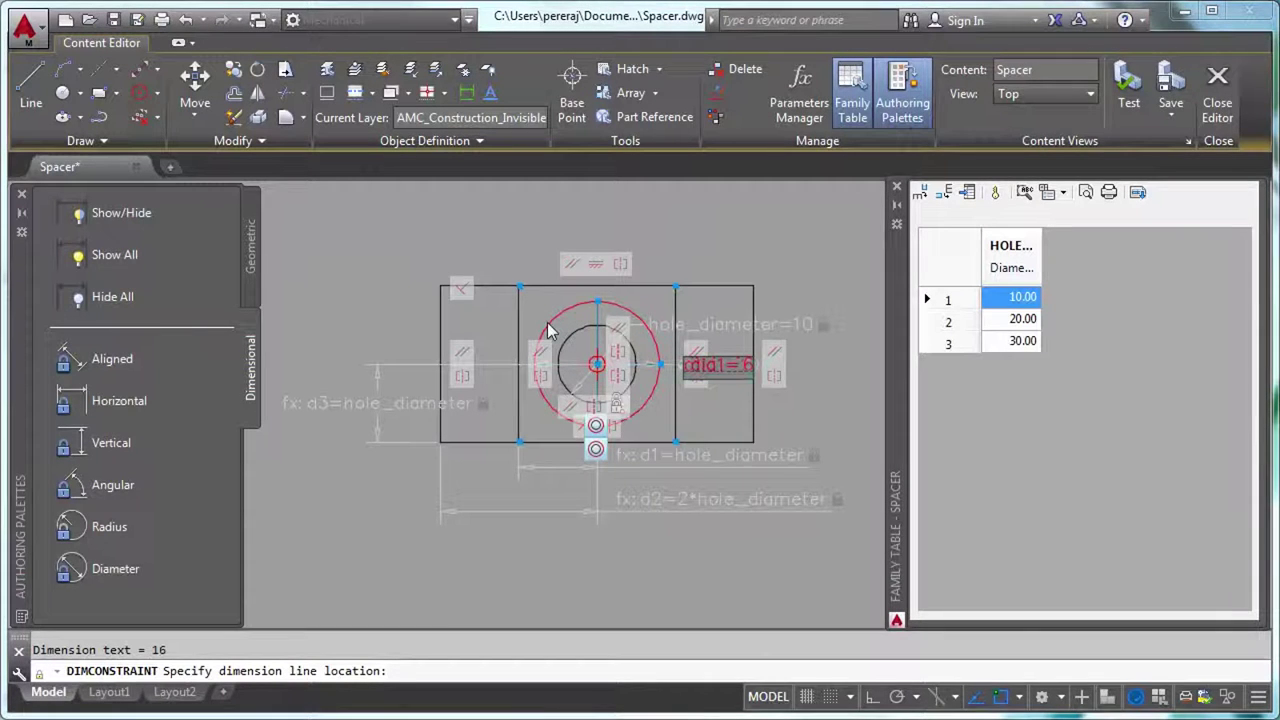
pyautogui.write('hole_diamet')
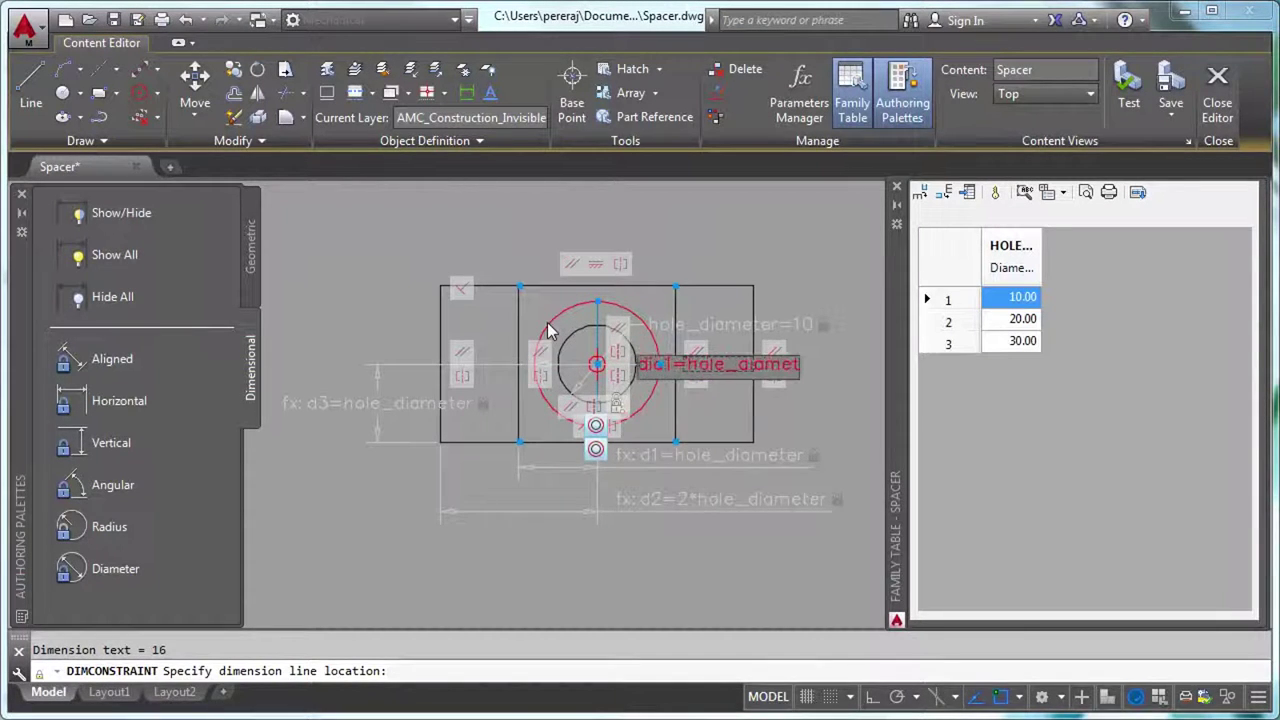
pyautogui.write('er+2*Overshoot')
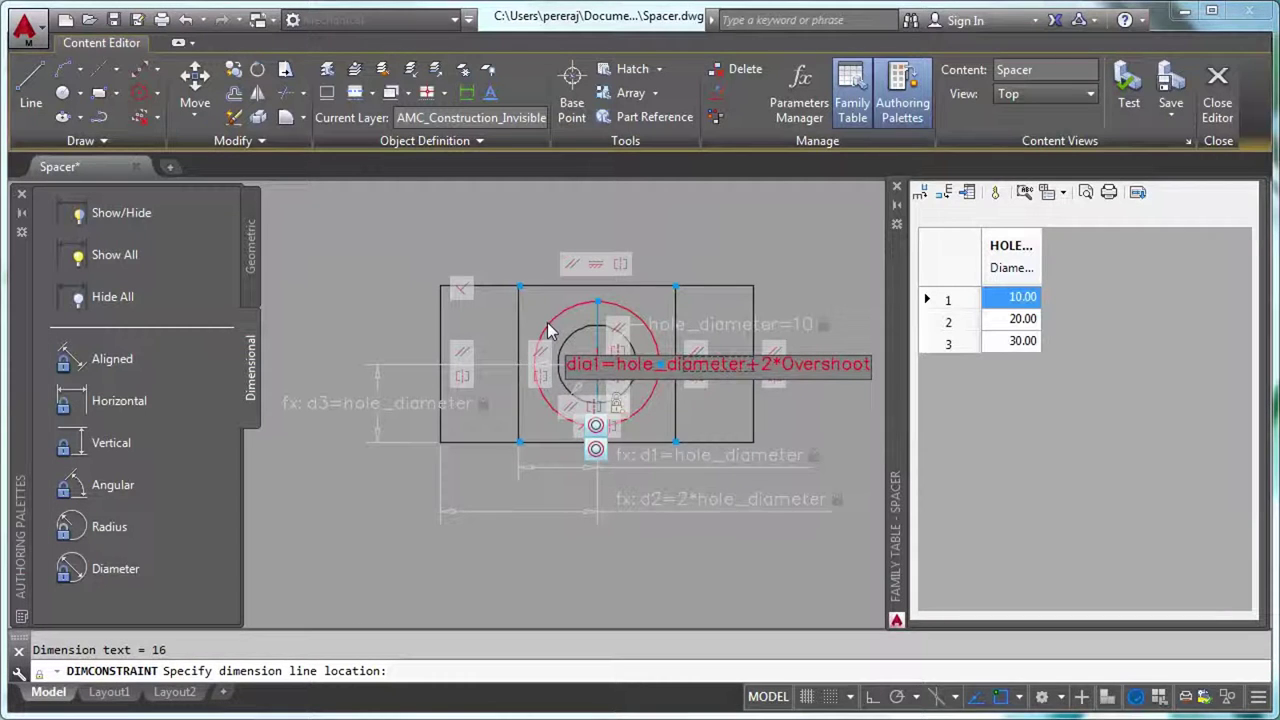
pyautogui.press('Return')
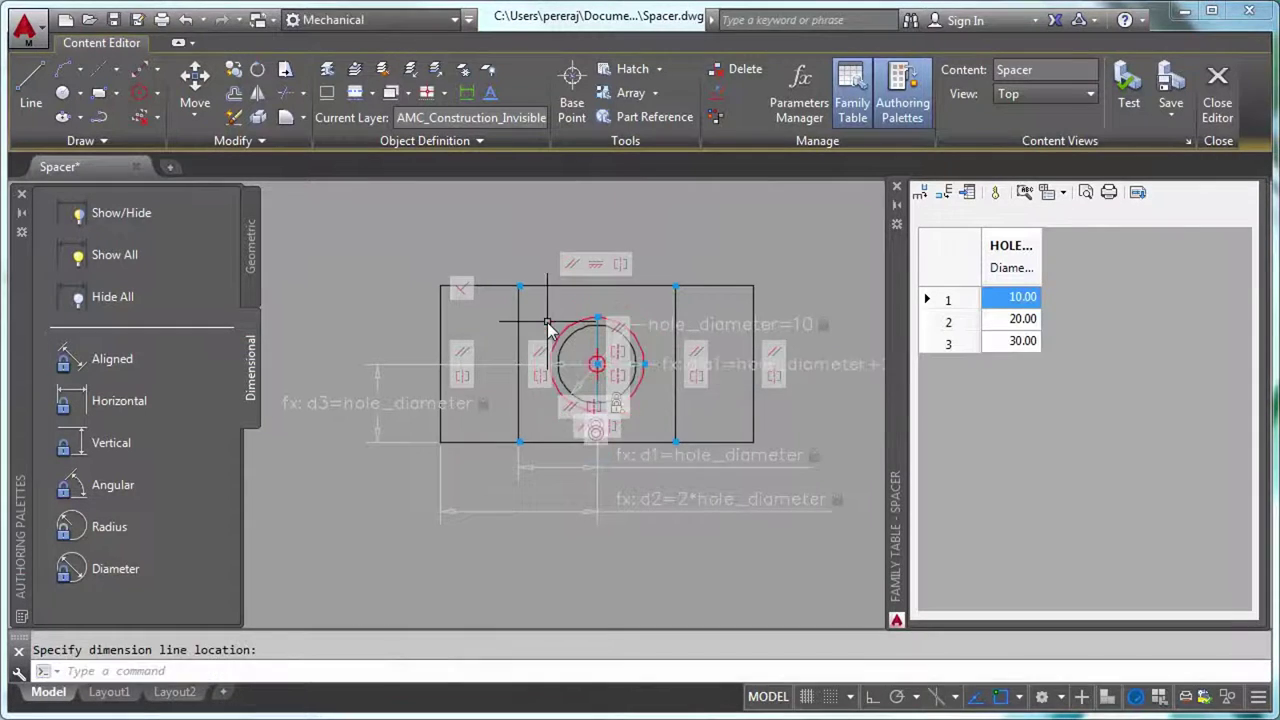
# Test-insert the Spacer with HOLE_DIAMETER 20, then close the test drawing
pyautogui.click(1138, 95)
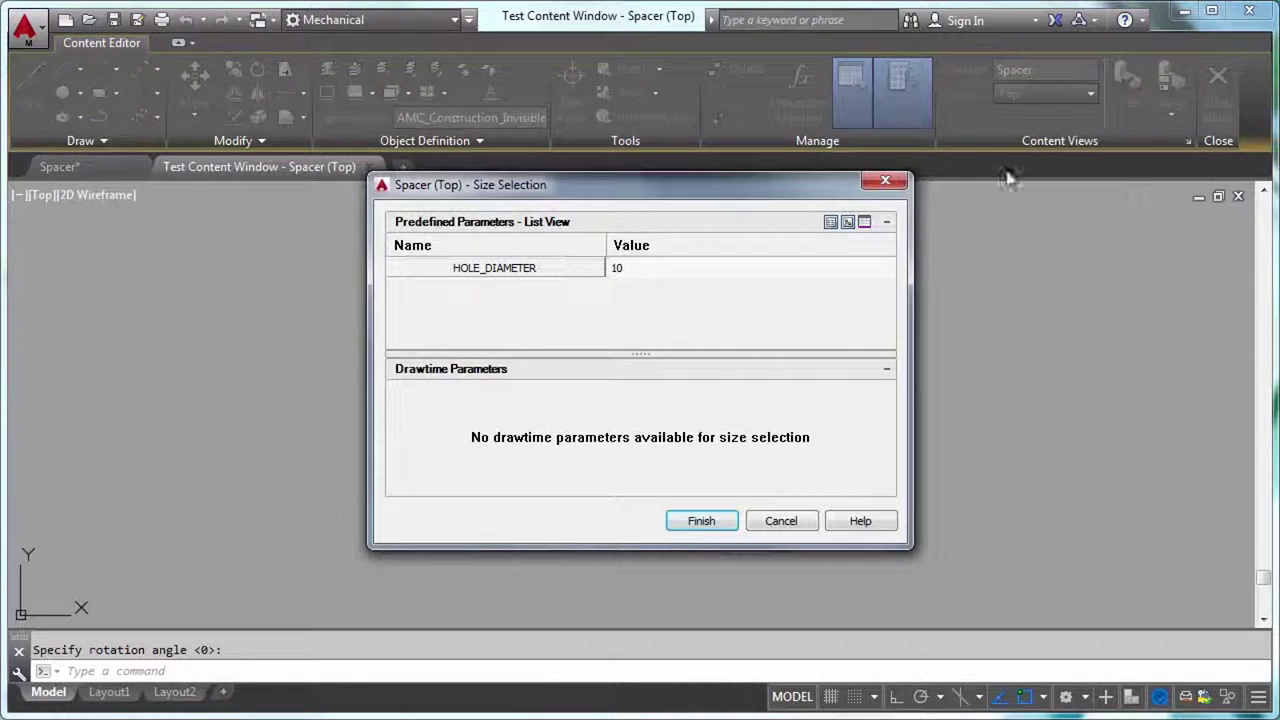
pyautogui.click(868, 270)
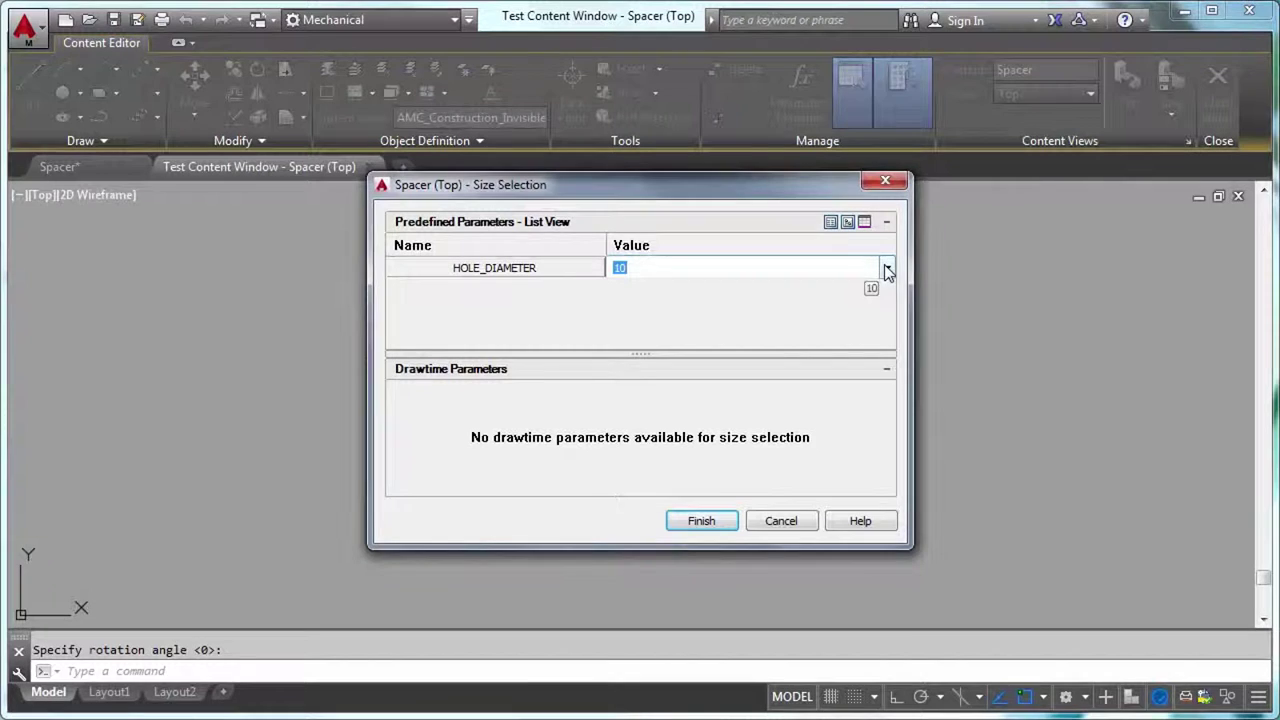
pyautogui.click(885, 269)
pyautogui.click(842, 307)
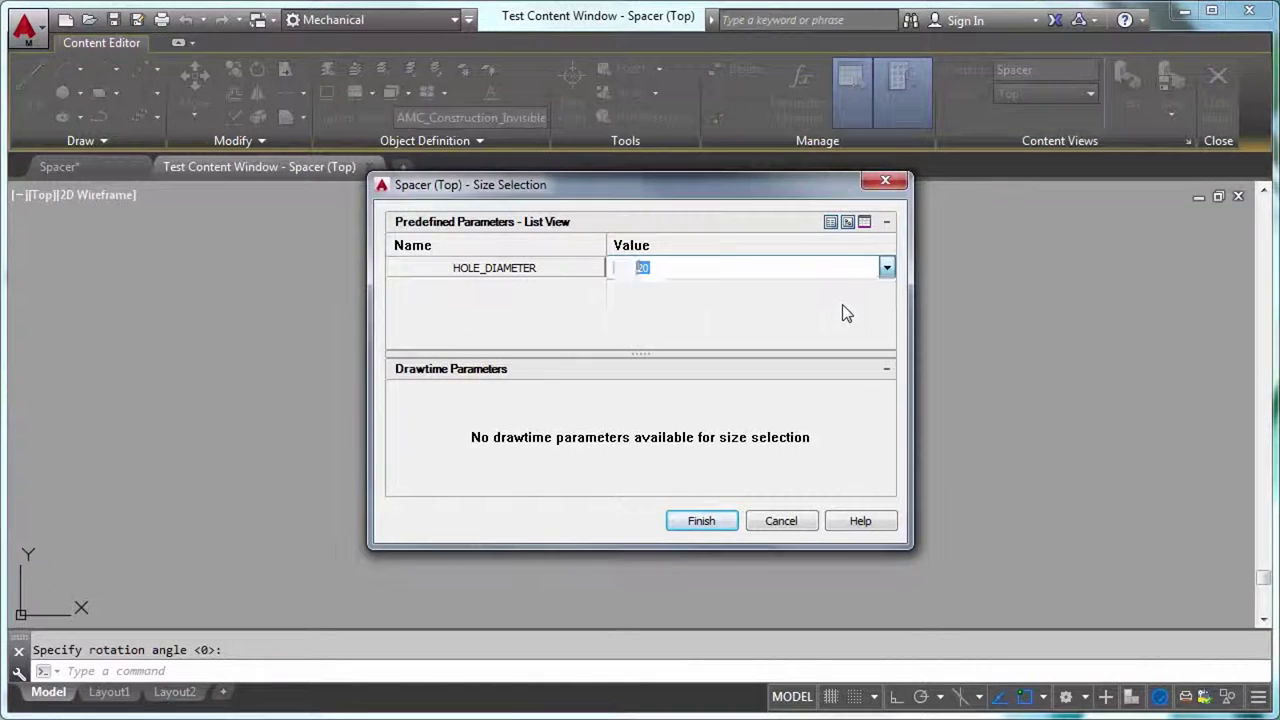
pyautogui.click(697, 524)
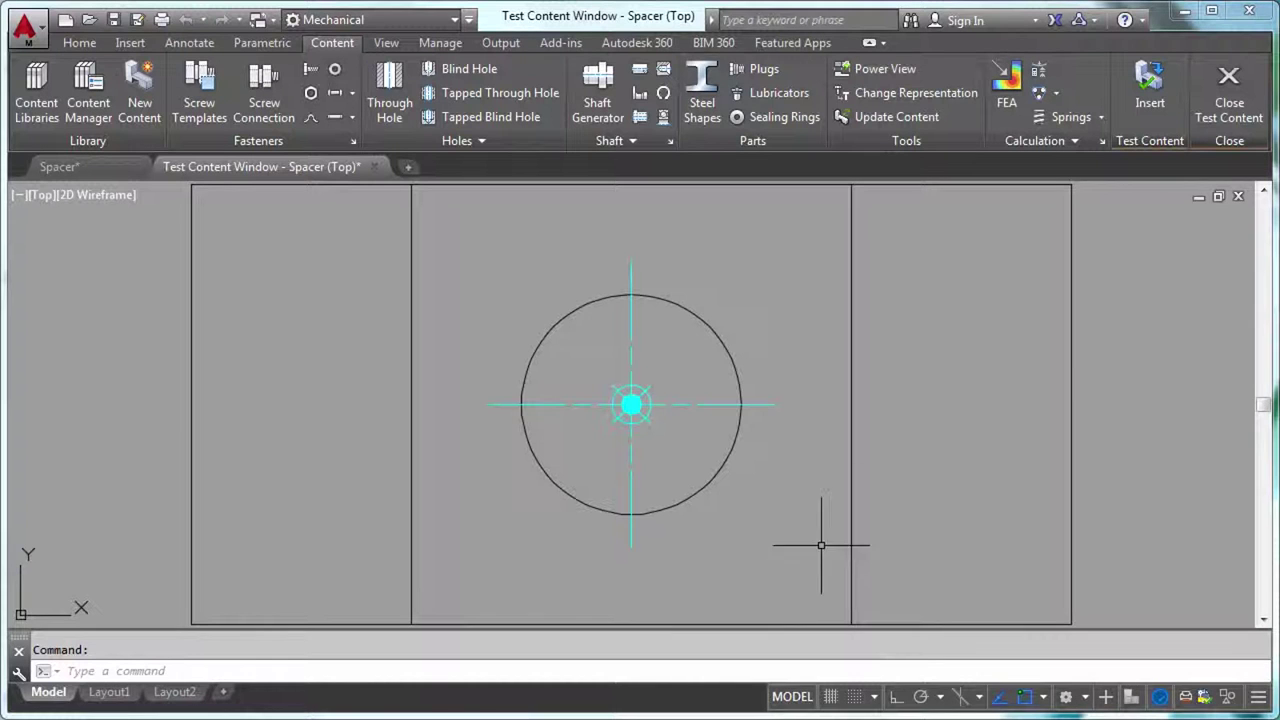
pyautogui.click(1248, 108)
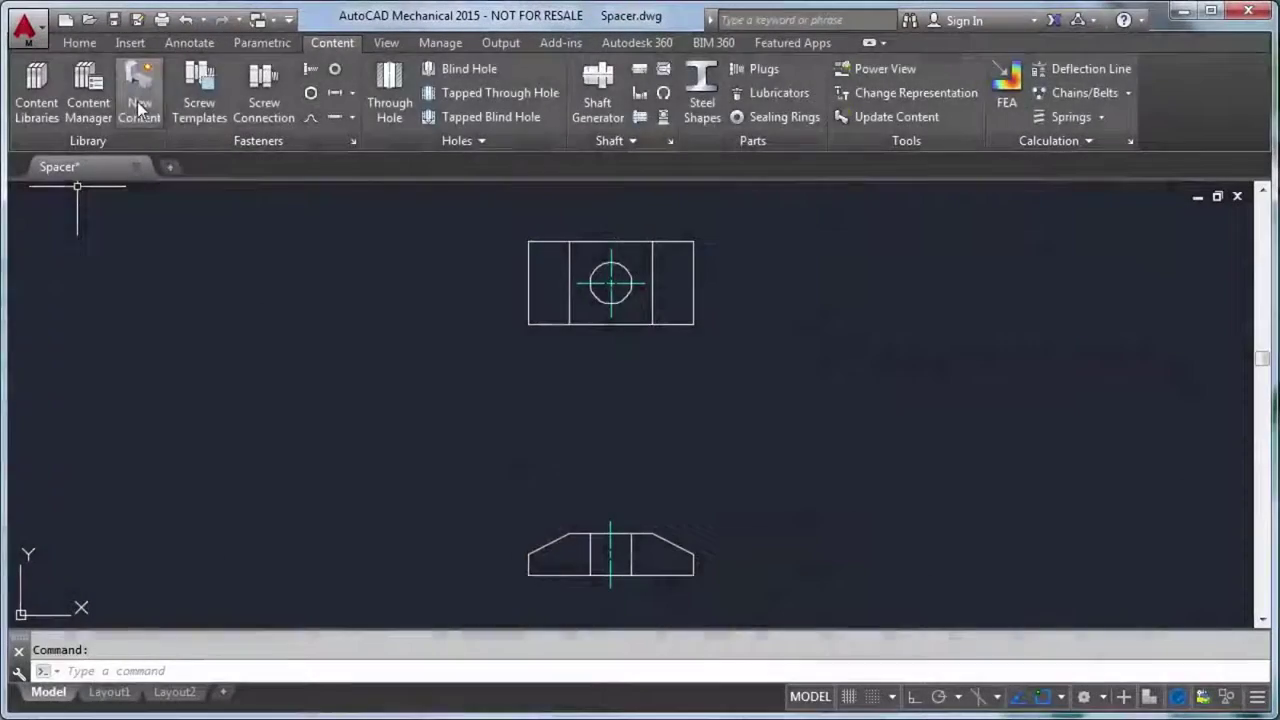
# Window-select the lower view's four objects as new content and open it in the Content Editor
pyautogui.click(137, 101)
pyautogui.click(540, 276)
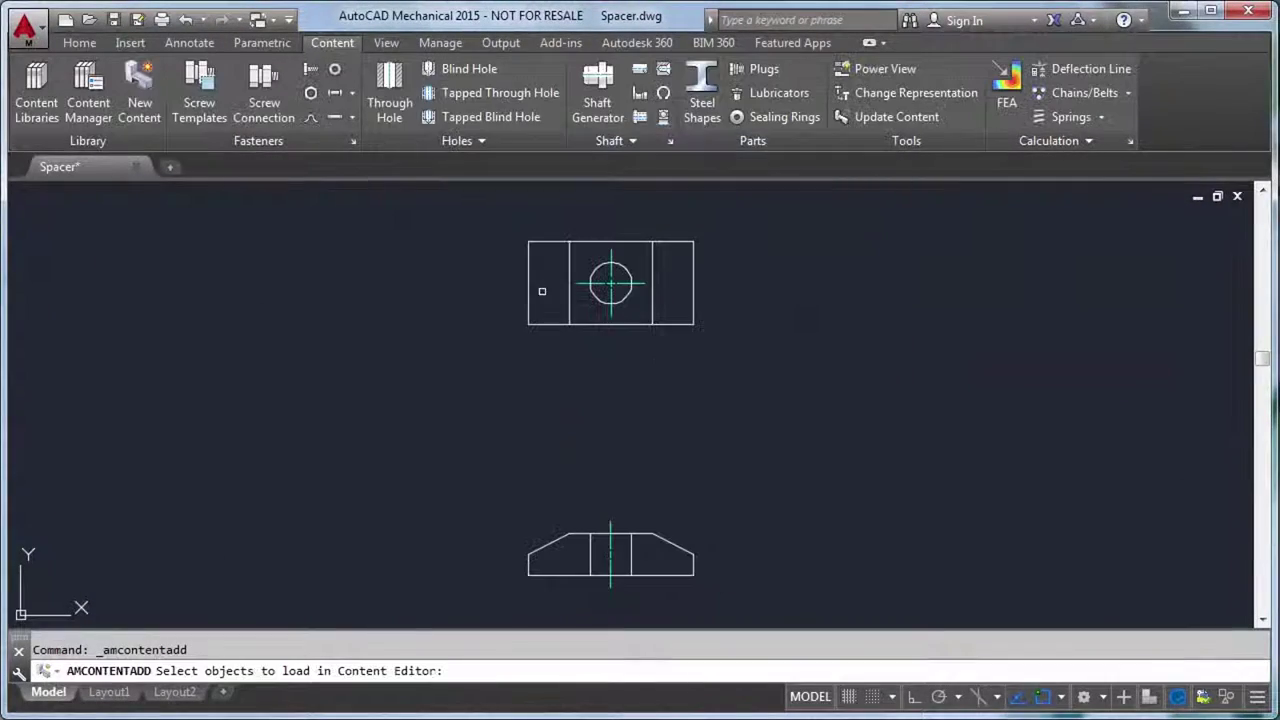
pyautogui.click(496, 489)
pyautogui.click(730, 599)
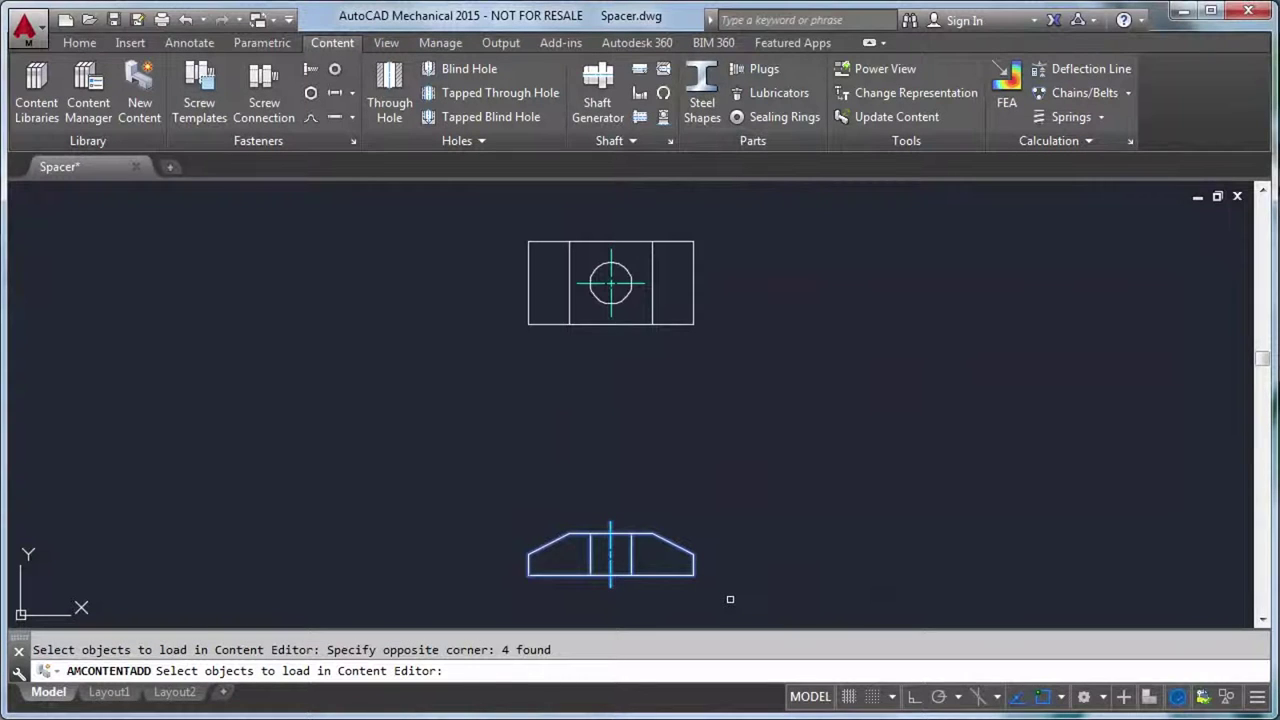
pyautogui.press('Return')
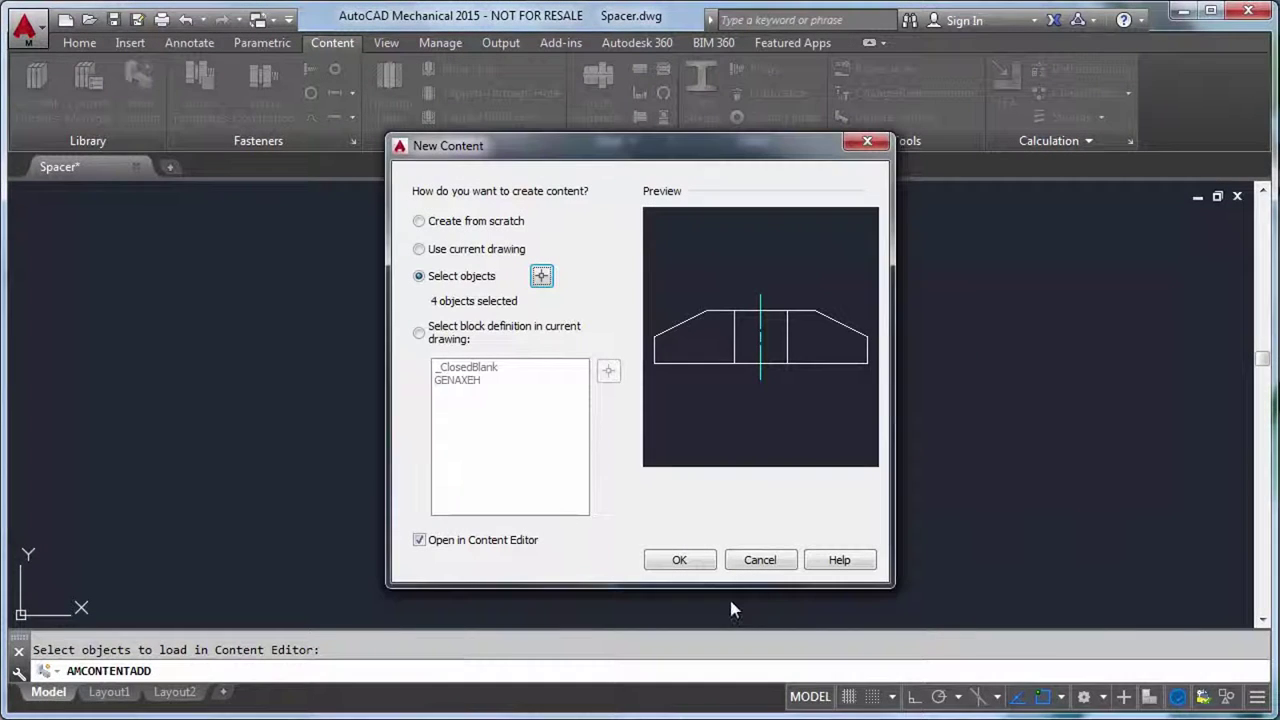
pyautogui.click(680, 561)
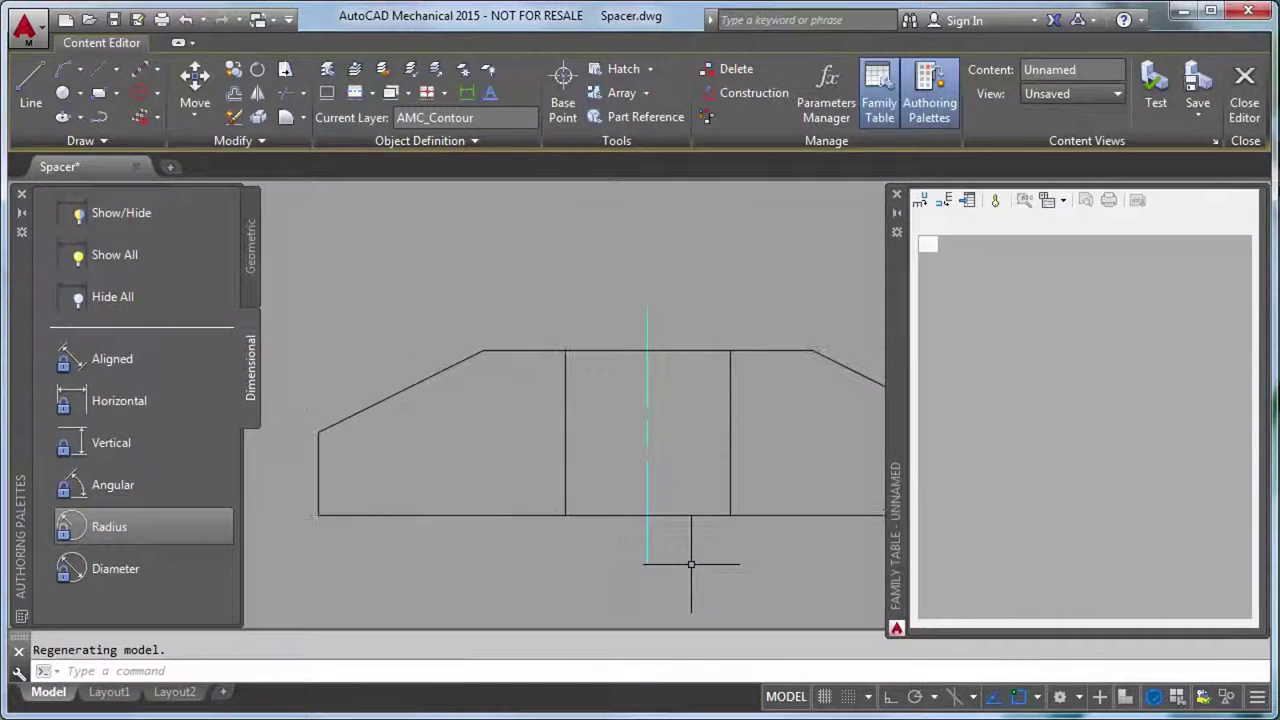
# Set the content's base point at the profile's lower-left corner
pyautogui.scroll(-1, 690, 564)
pyautogui.moveTo(689, 560); pyautogui.dragTo(603, 517, button='middle')
pyautogui.scroll(-1, 605, 503)
pyautogui.click(563, 90)
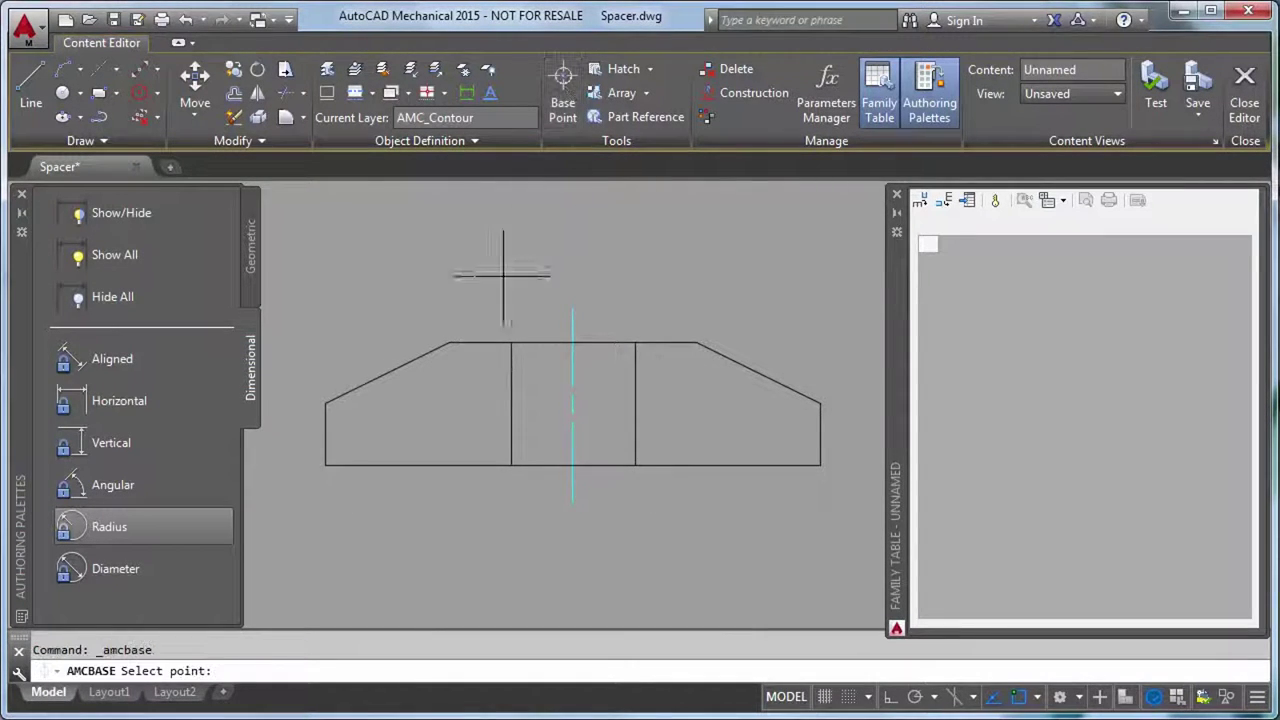
pyautogui.click(325, 465)
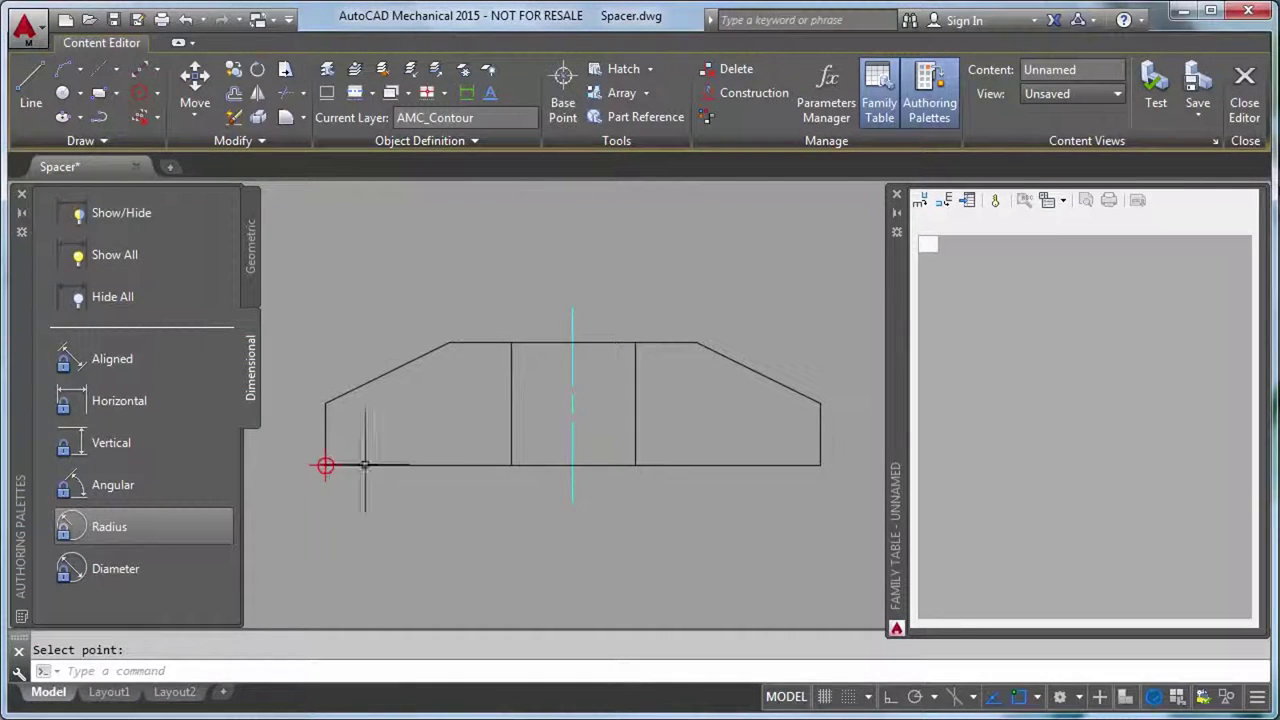
# Save the profile as the Front view of the existing Spacer under My Content
pyautogui.click(1200, 90)
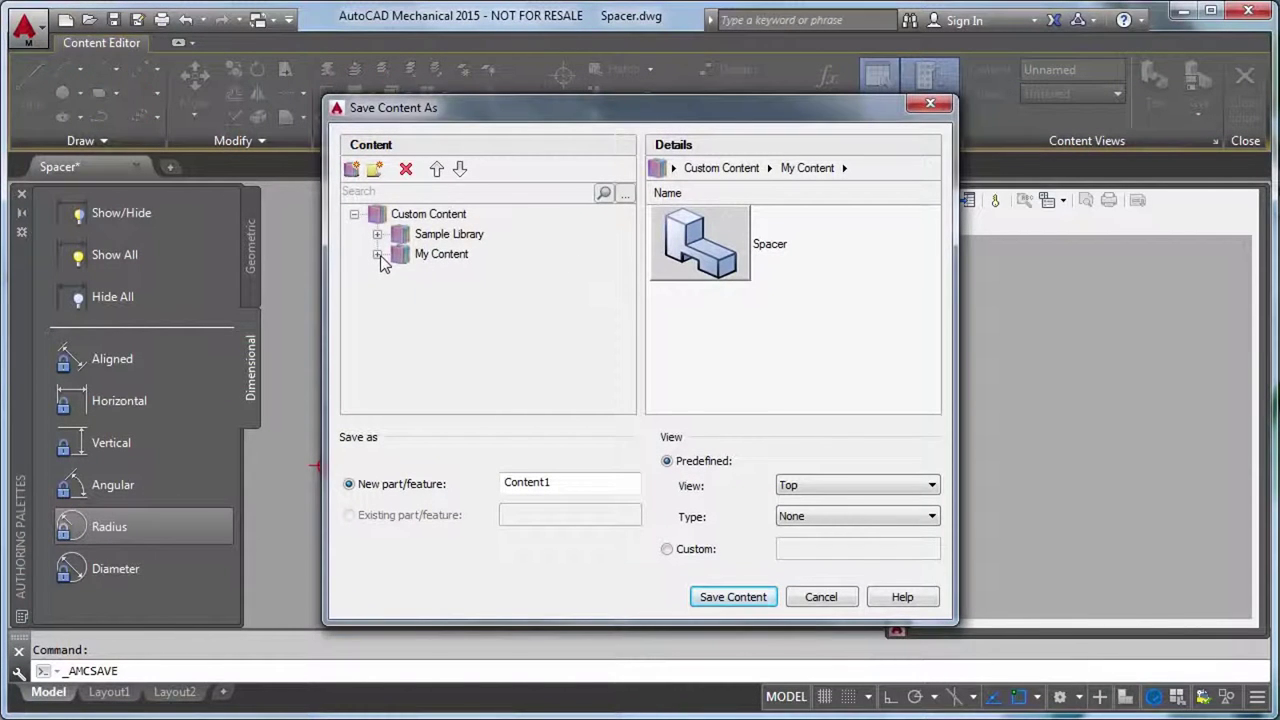
pyautogui.click(377, 254)
pyautogui.click(452, 274)
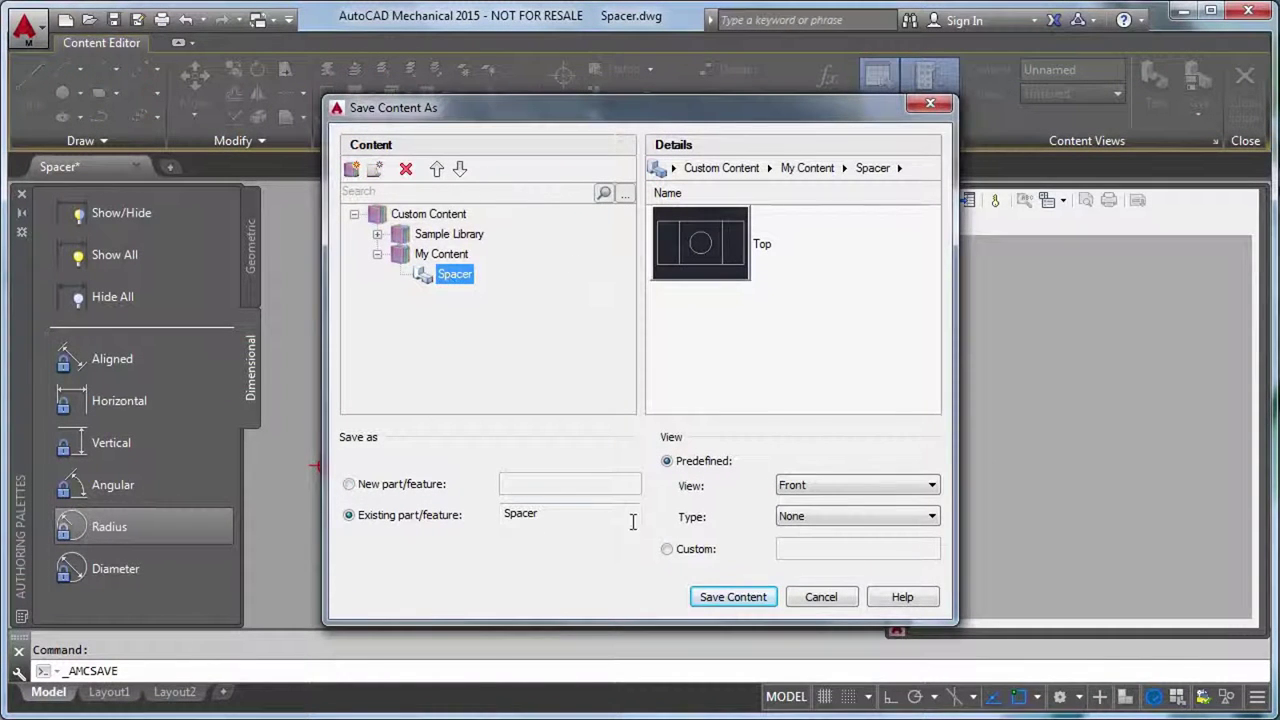
pyautogui.click(736, 596)
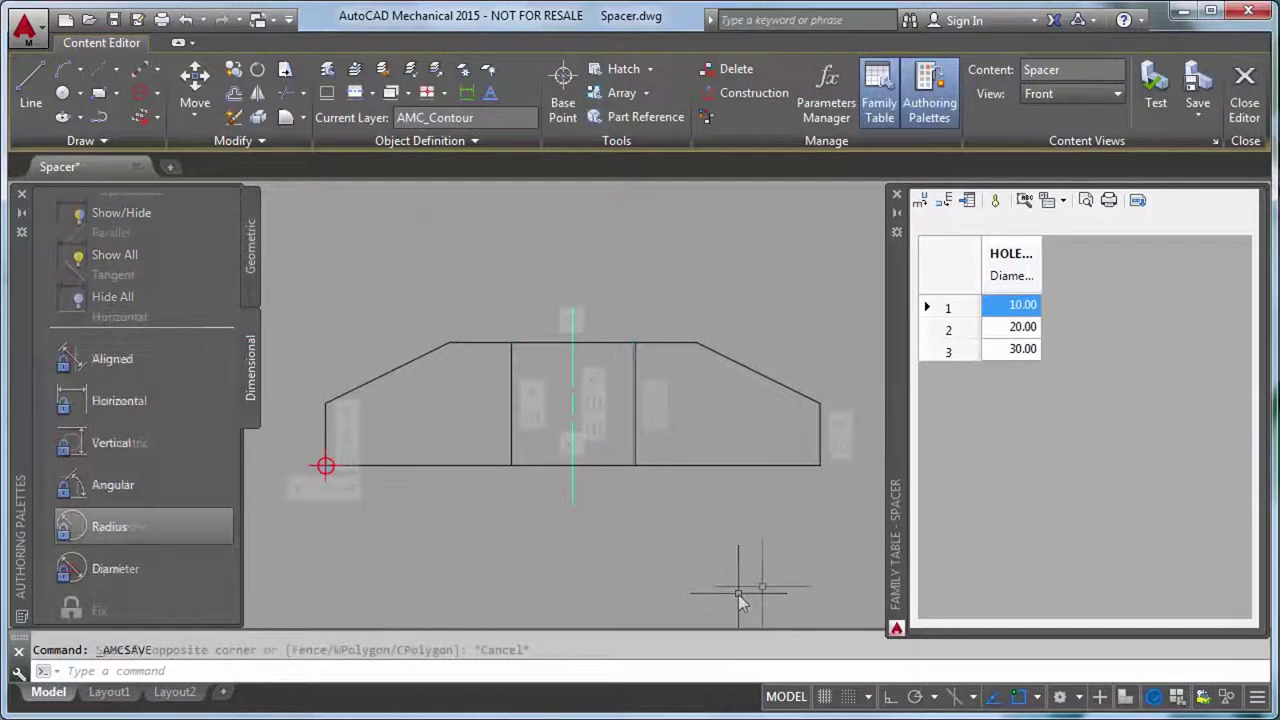
# Run the CLEAR command on the front view before constraining it
pyautogui.write('clear')
pyautogui.press('Return')
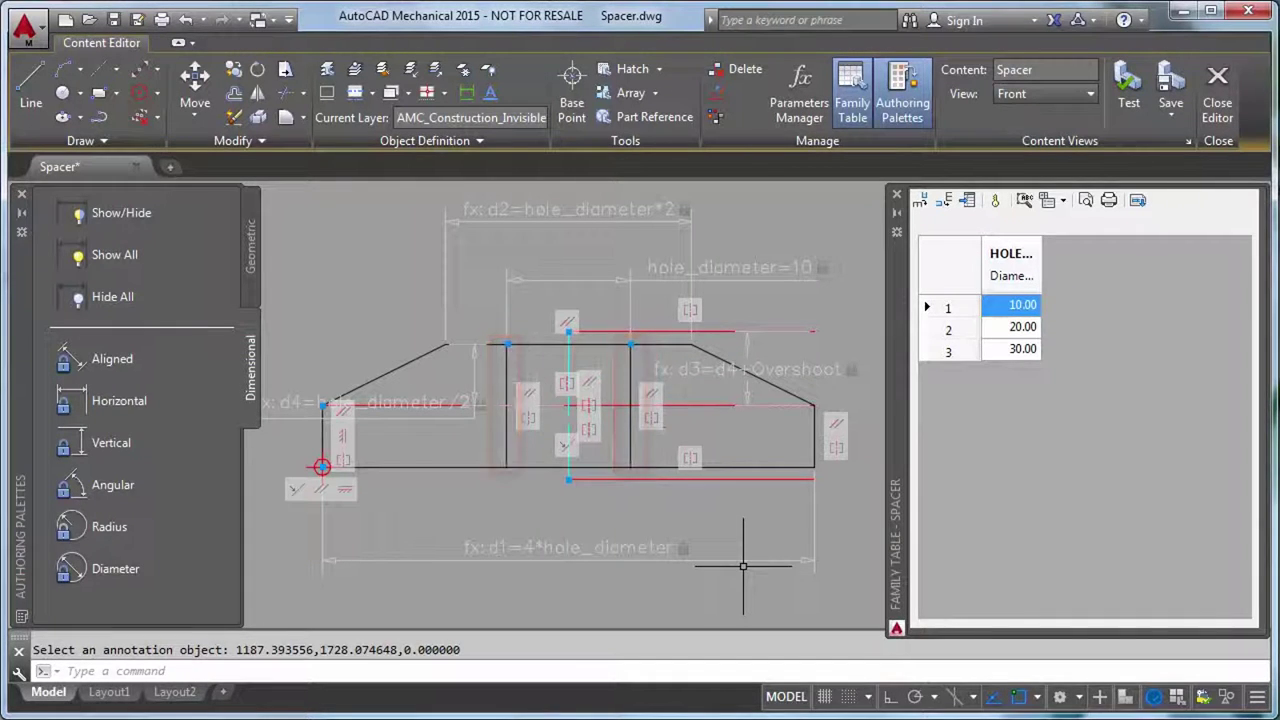
# Move the two vertical hole lines to the AMC_Hidden layer
pyautogui.click(495, 141)
pyautogui.click(350, 166)
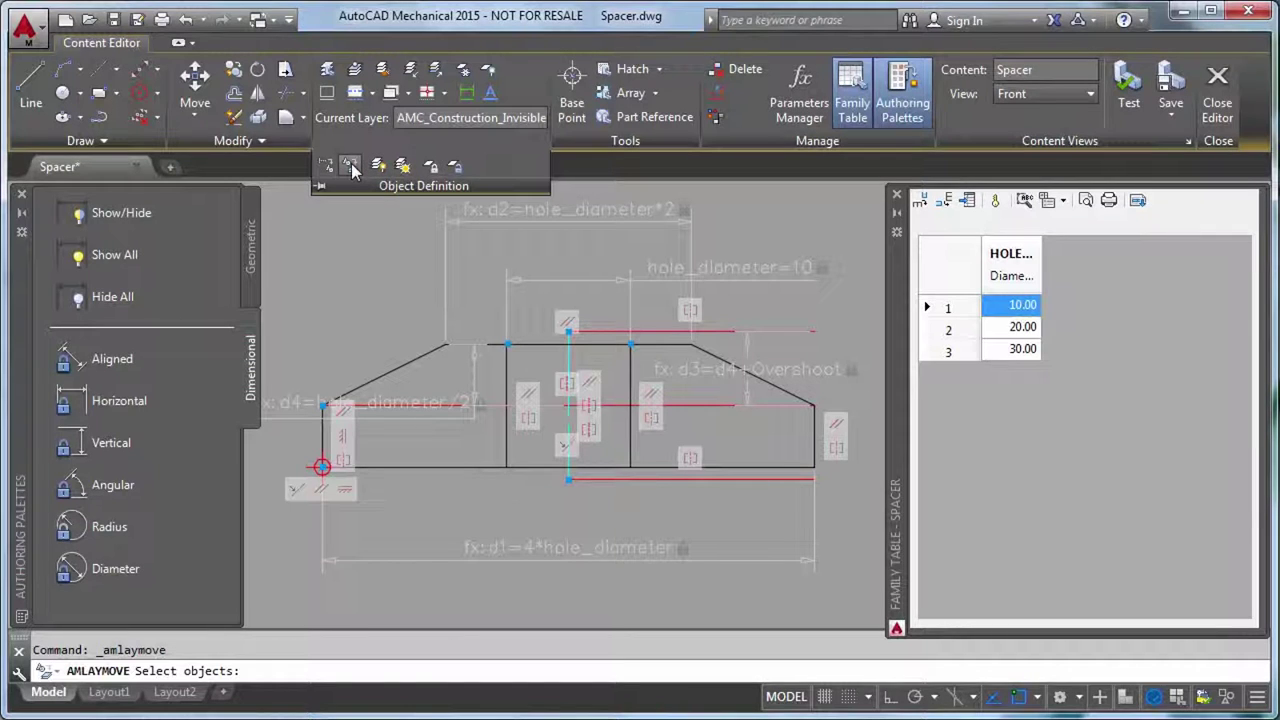
pyautogui.click(506, 370)
pyautogui.click(631, 375)
pyautogui.press('Return')
pyautogui.press('Return')
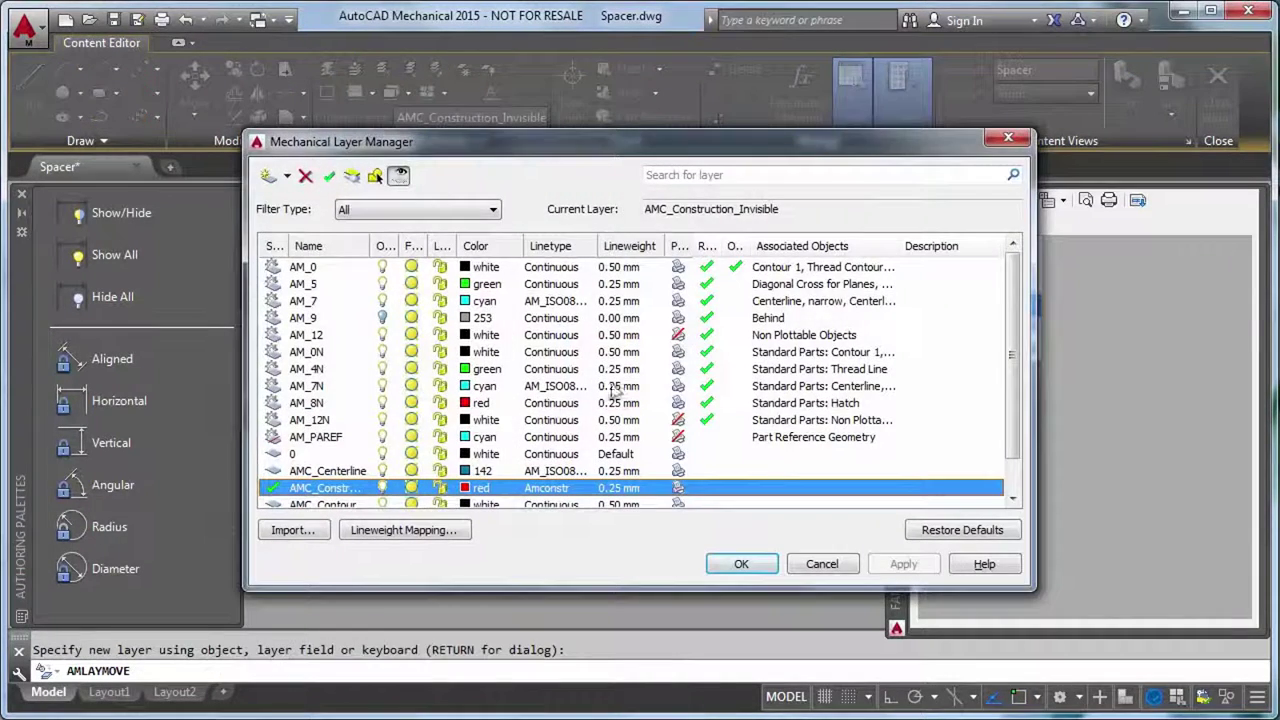
pyautogui.scroll(-1, 607, 420)
pyautogui.click(337, 488)
pyautogui.click(745, 564)
# Move the vertical centre line to the AMC_Centerline layer
pyautogui.click(445, 140)
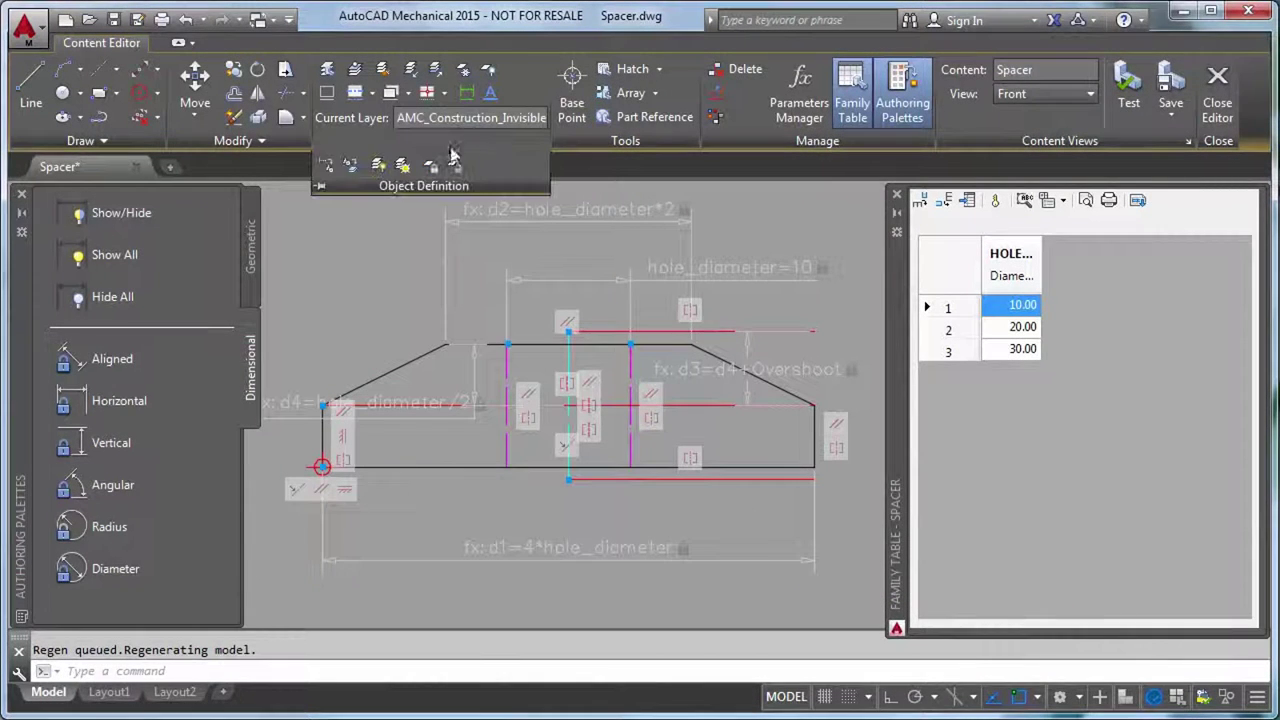
pyautogui.click(352, 168)
pyautogui.click(567, 370)
pyautogui.press('Return')
pyautogui.press('Return')
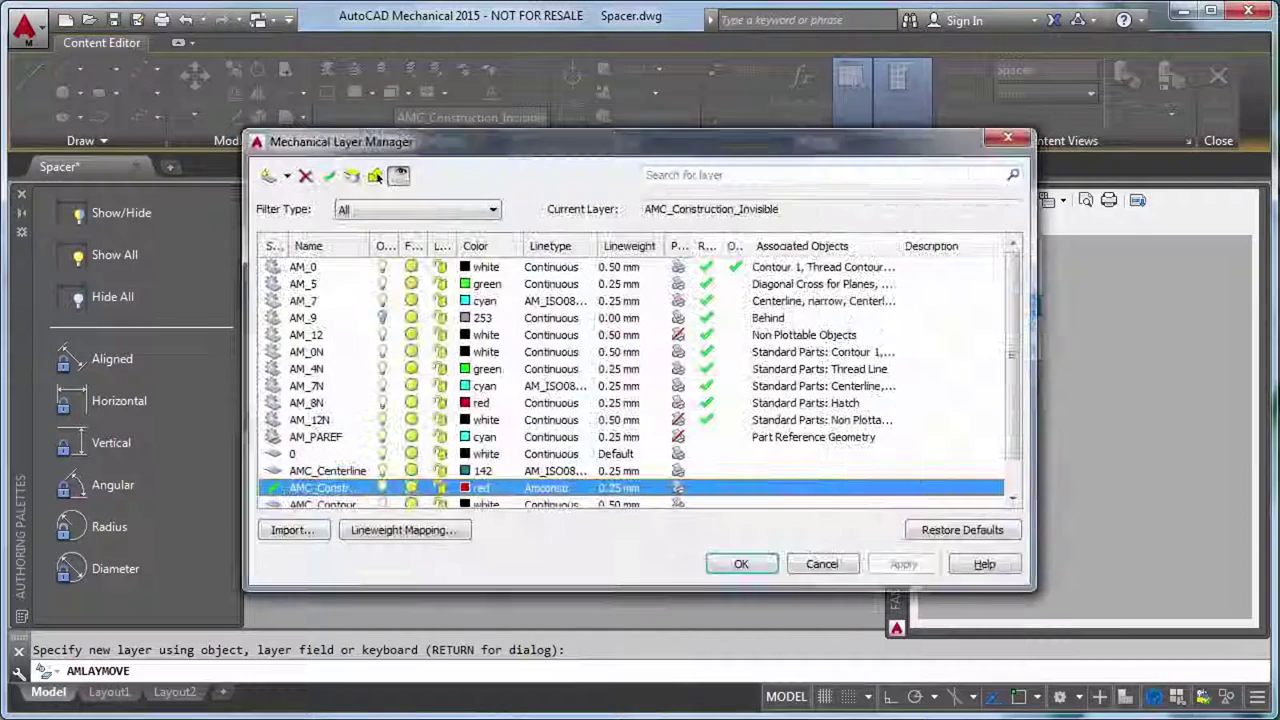
pyautogui.click(362, 471)
pyautogui.click(741, 564)
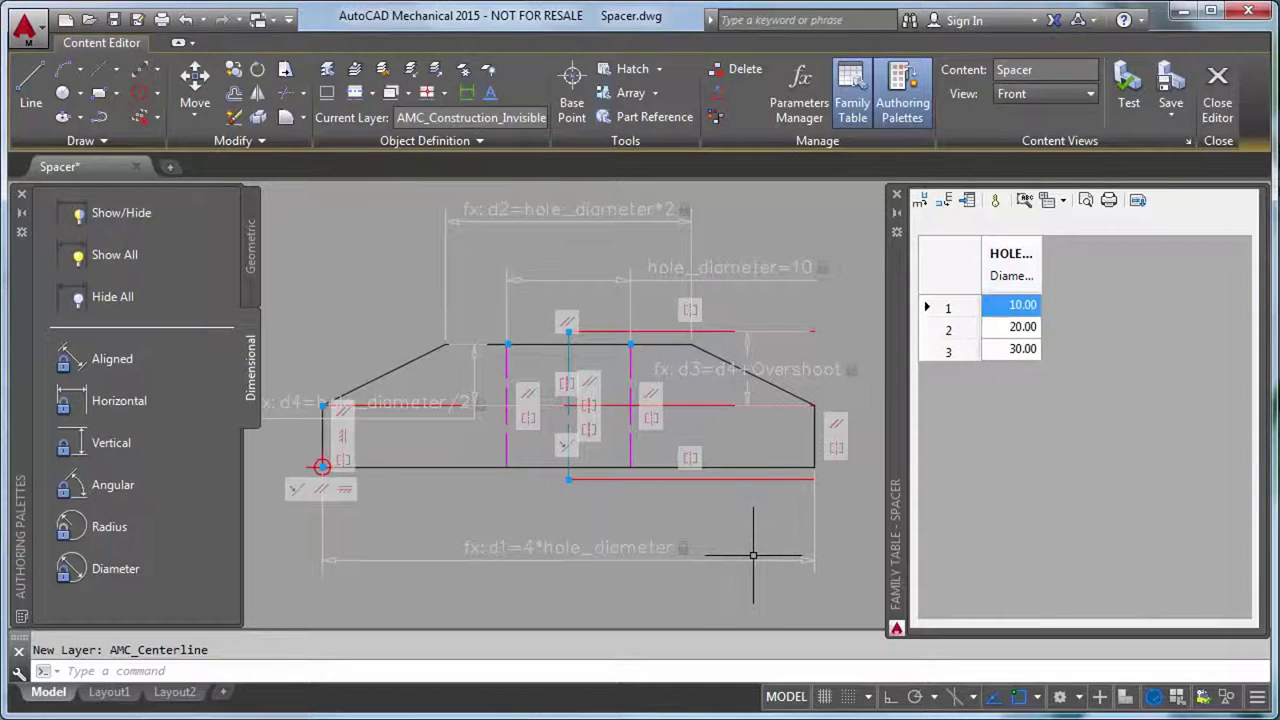
# Define a new family-table column as text mapped to the Material 1 BOM property
pyautogui.click(924, 199)
pyautogui.doubleClick(381, 180)
pyautogui.press('BackSpace')
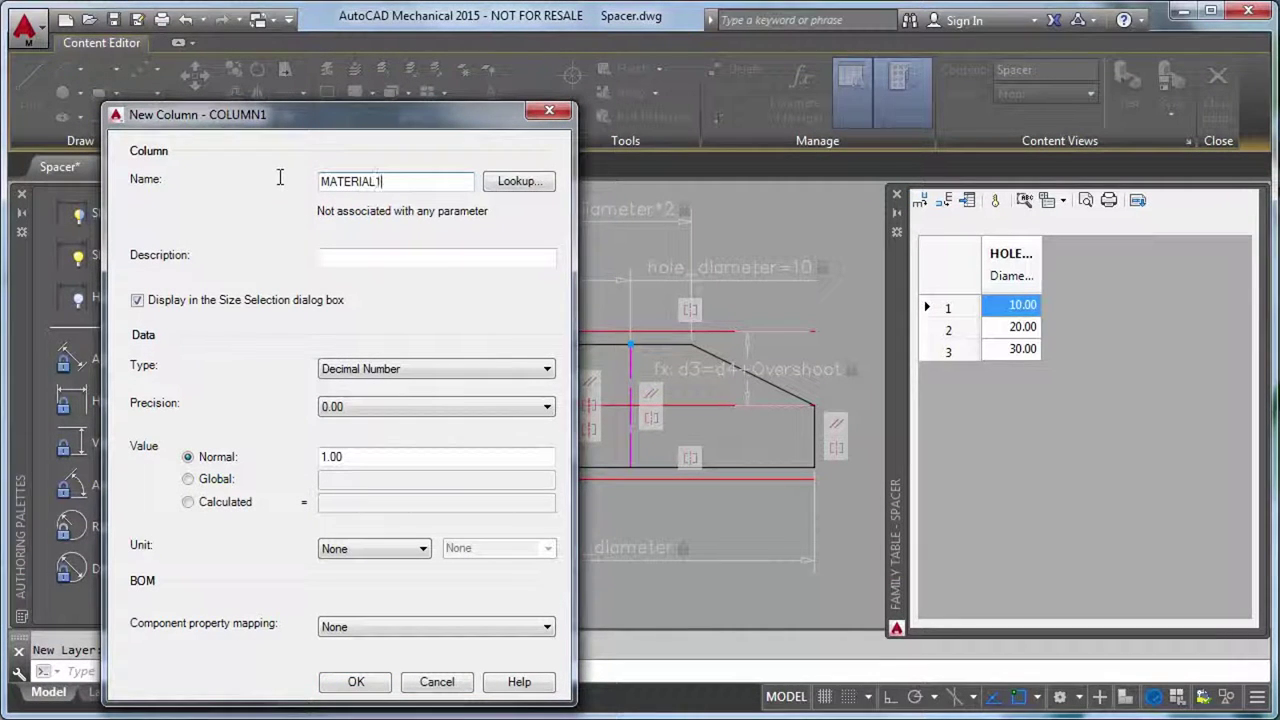
pyautogui.click(352, 369)
pyautogui.click(357, 420)
pyautogui.click(500, 627)
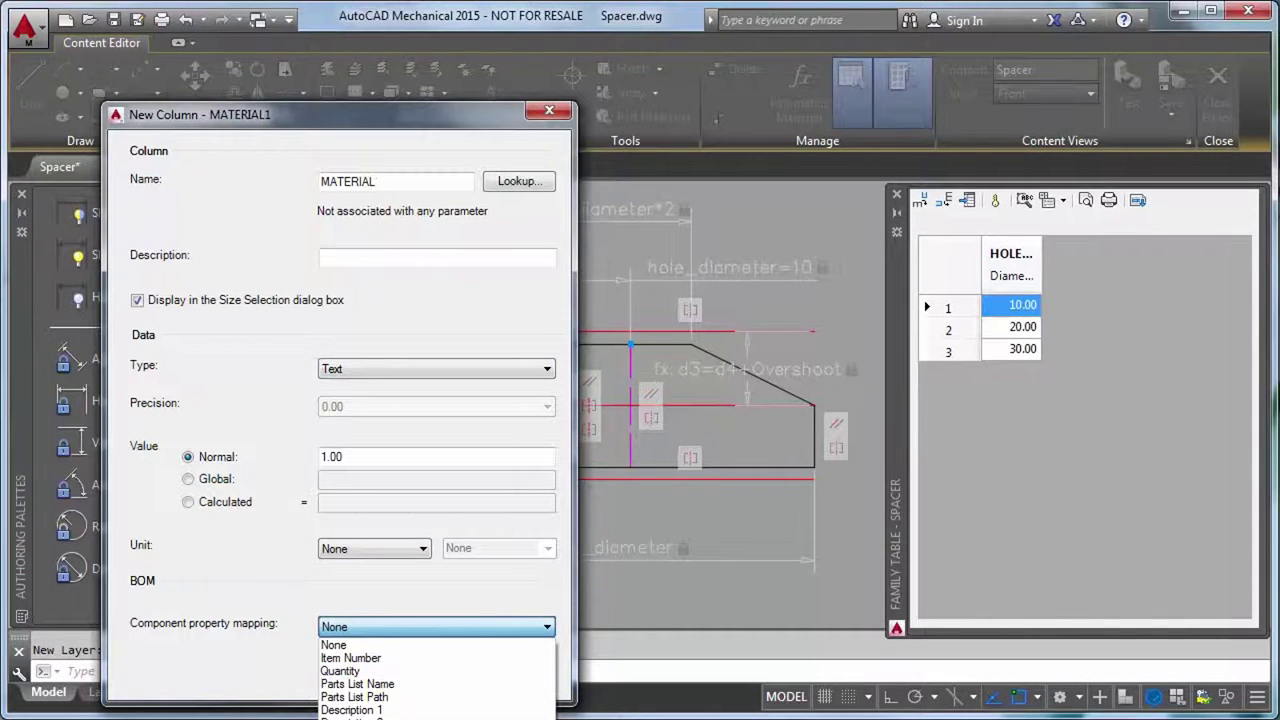
pyautogui.click(365, 713)
# Give it the global value Mild Steel, then widen the MATERIAL1 and HOLE_DIAMETER columns
pyautogui.click(187, 479)
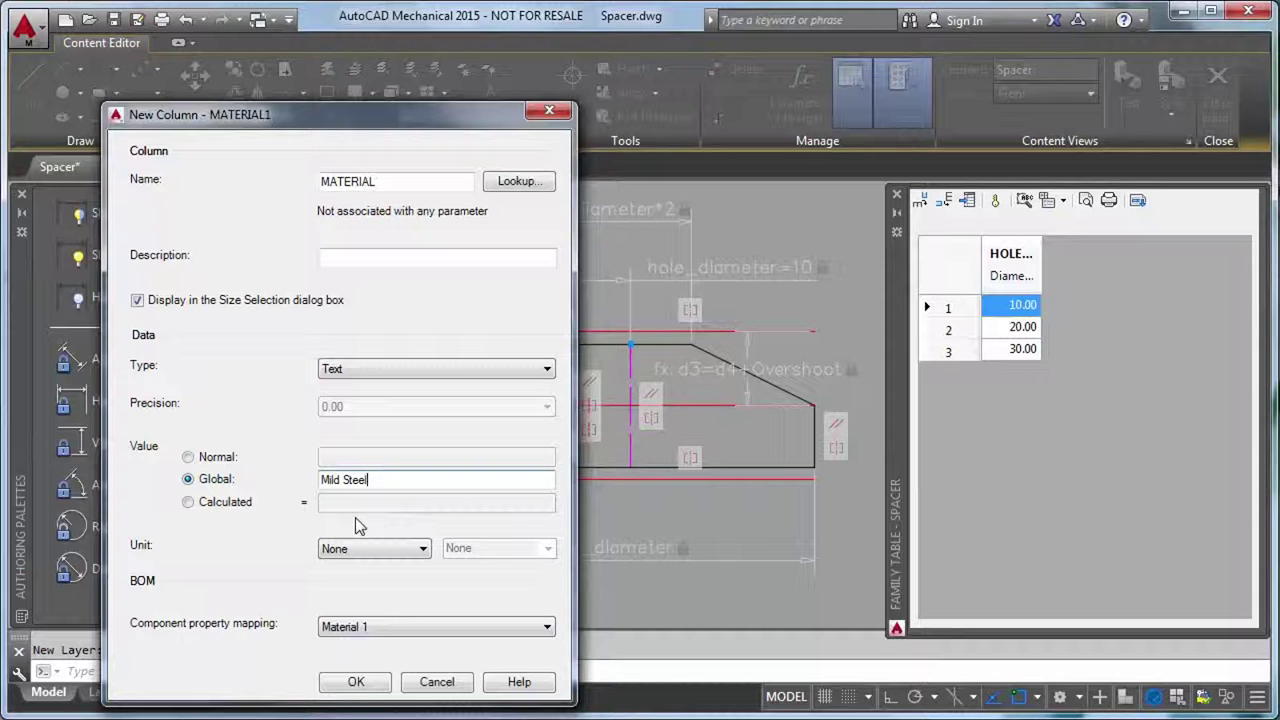
pyautogui.click(357, 683)
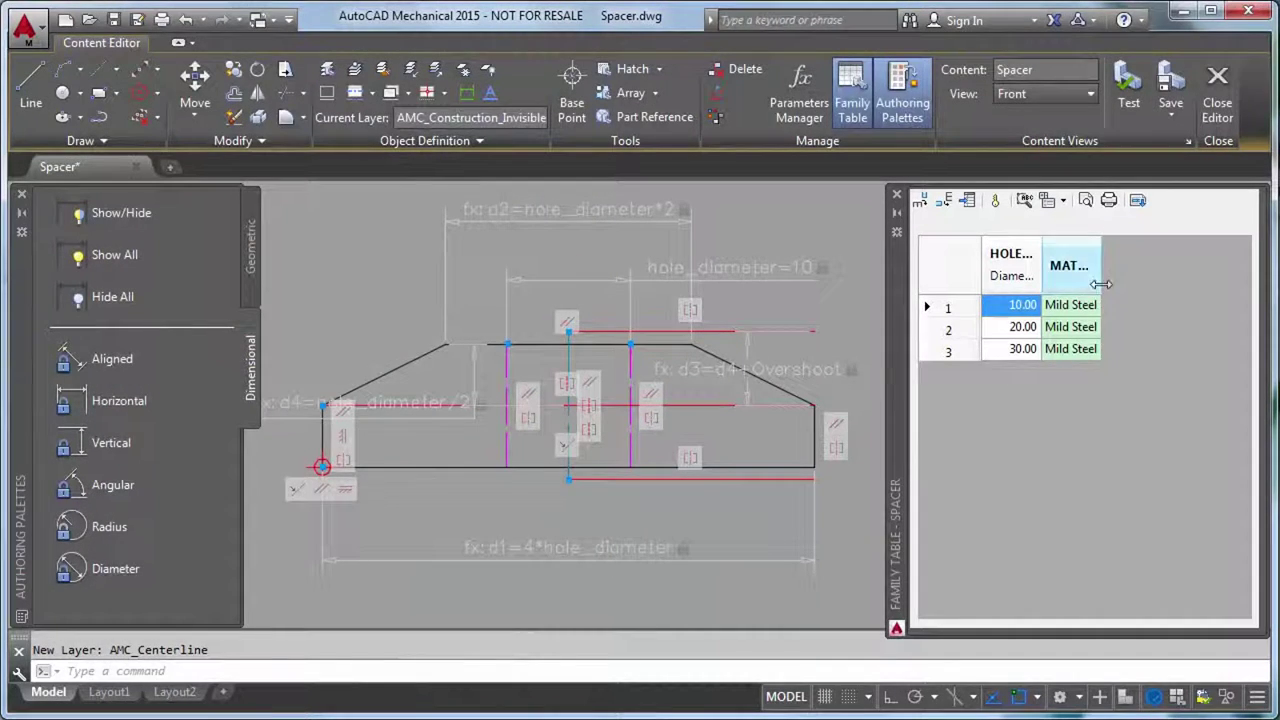
pyautogui.moveTo(1101, 284); pyautogui.dragTo(1143, 284)
pyautogui.moveTo(1042, 270); pyautogui.dragTo(1055, 270)
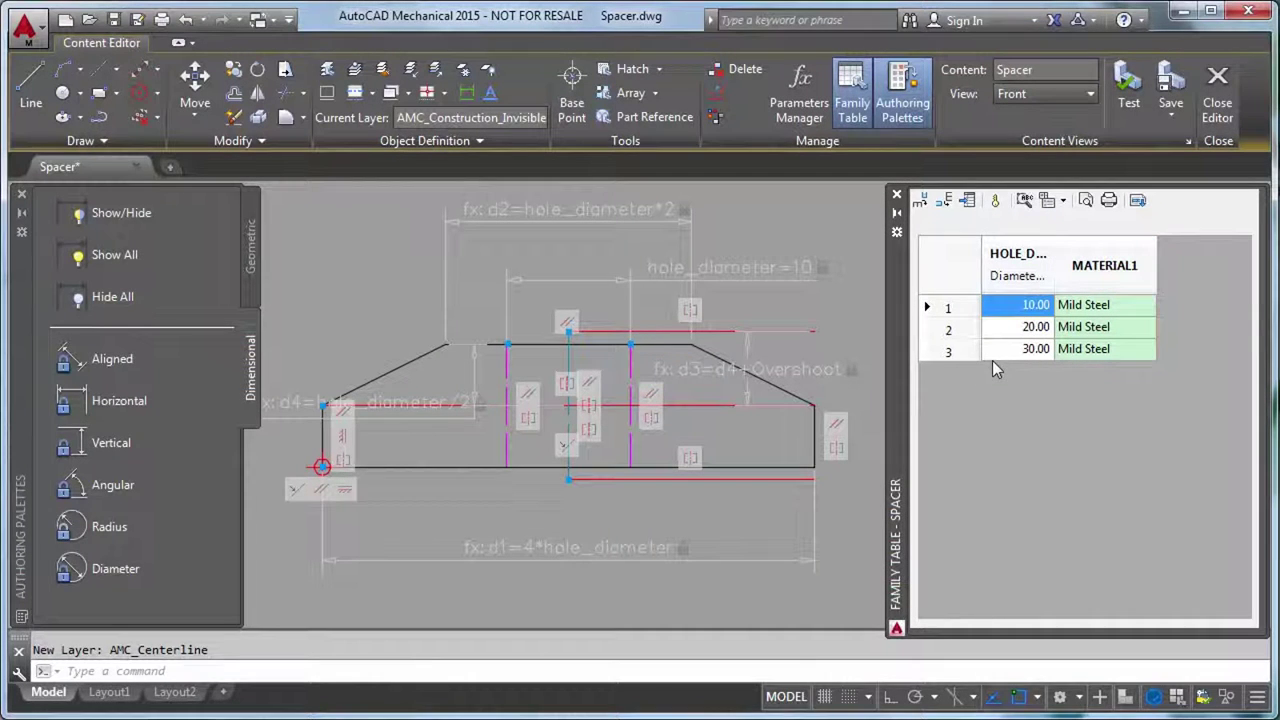
# Add a column named NAME mapped to Description 1
pyautogui.click(920, 200)
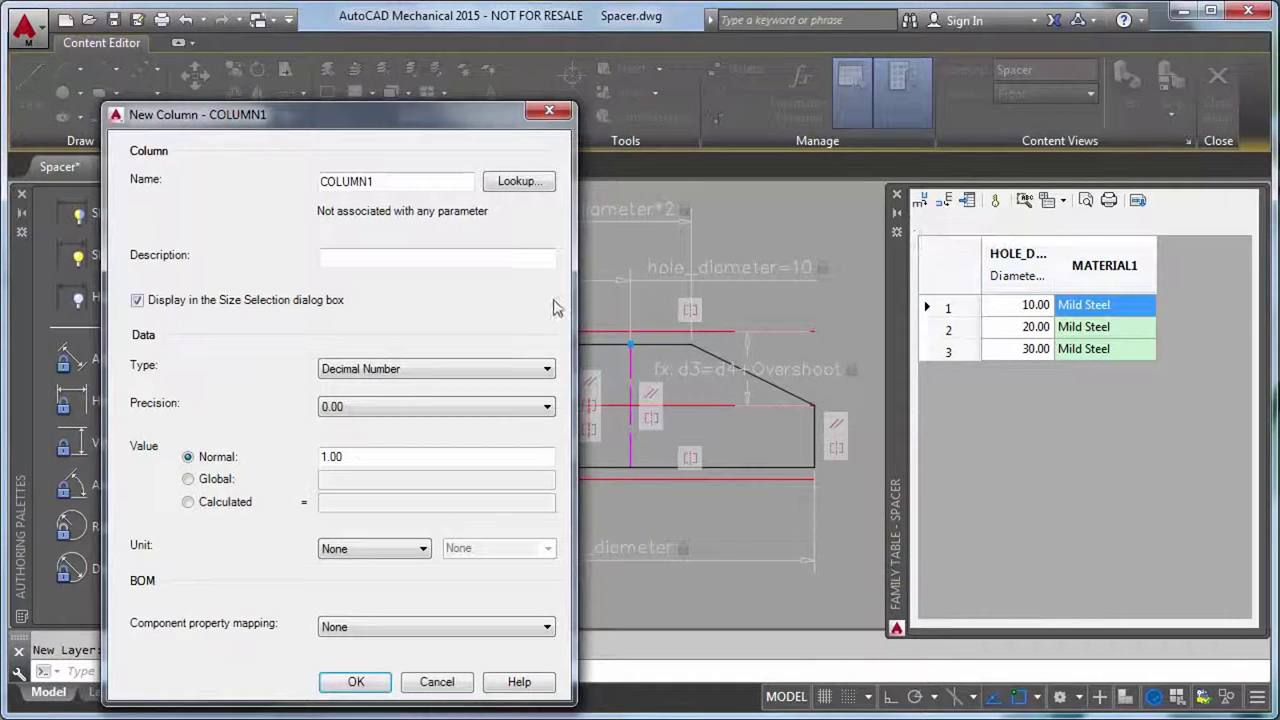
pyautogui.write('NAME')
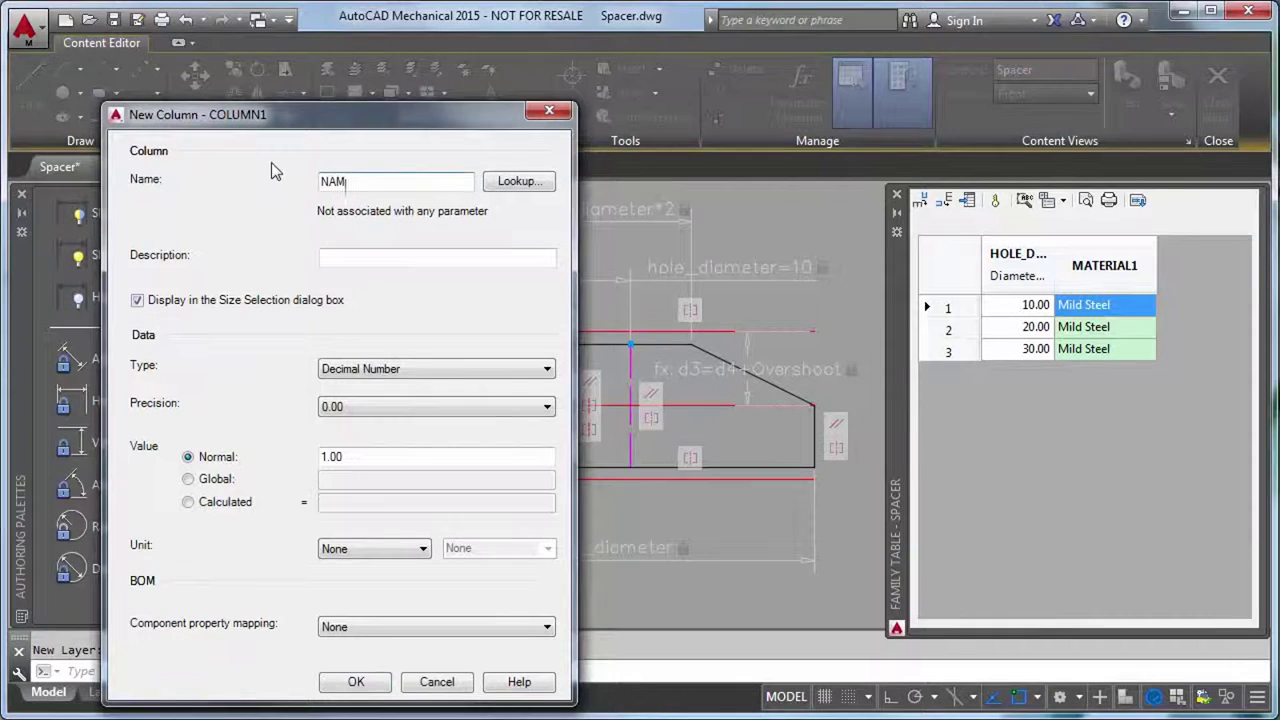
pyautogui.click(430, 630)
pyautogui.click(413, 711)
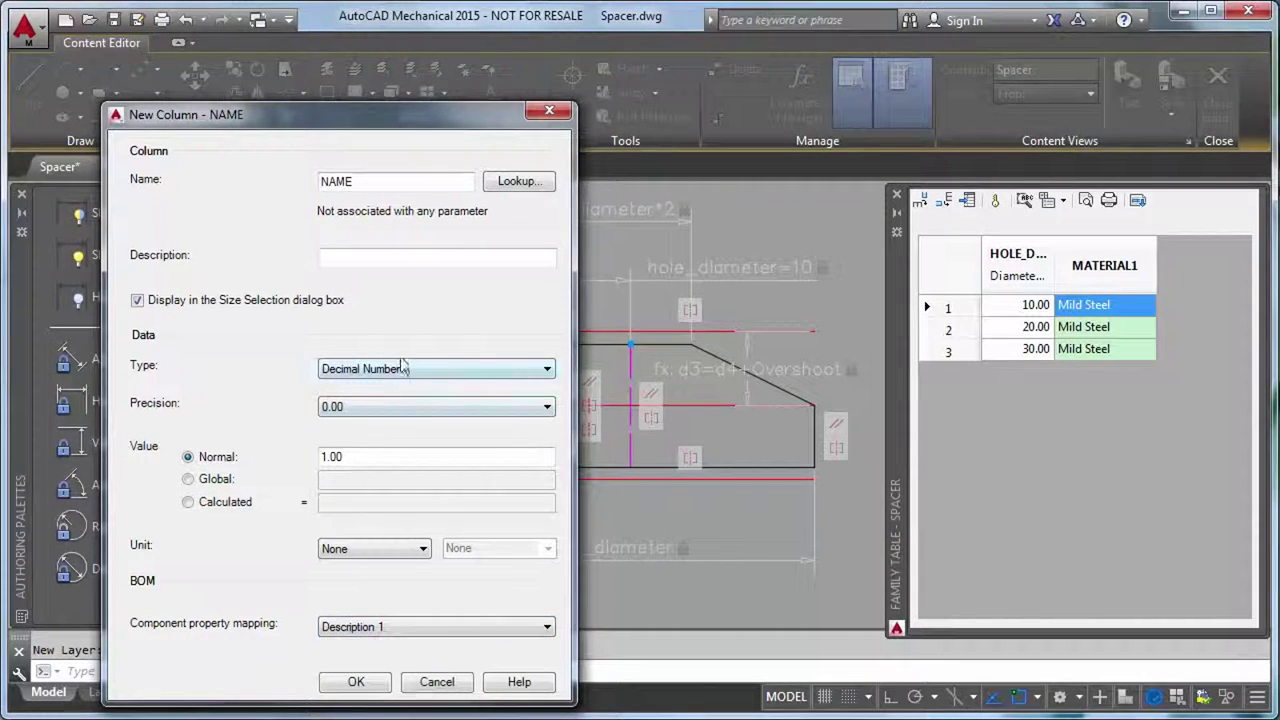
# Describe it as 'Name of Spacer', text type, value Spacer, hidden from size selection
pyautogui.click(392, 258)
pyautogui.write('Name of Spacer')
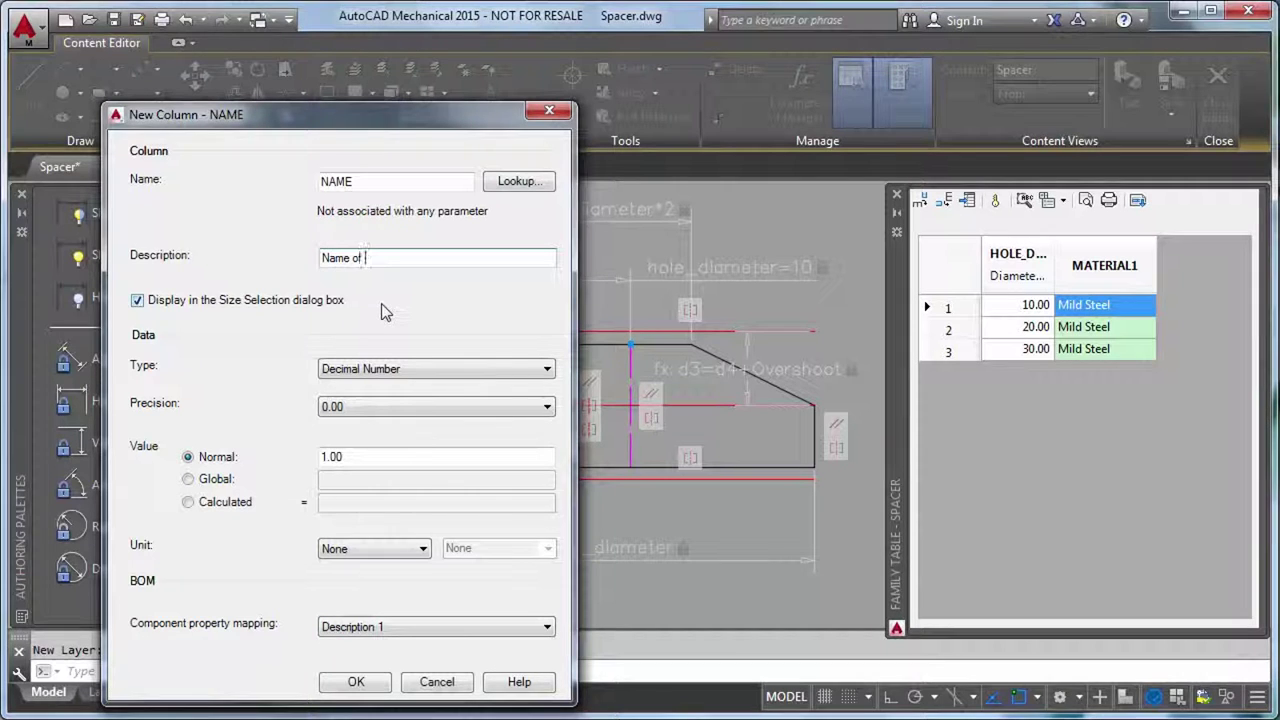
pyautogui.click(430, 369)
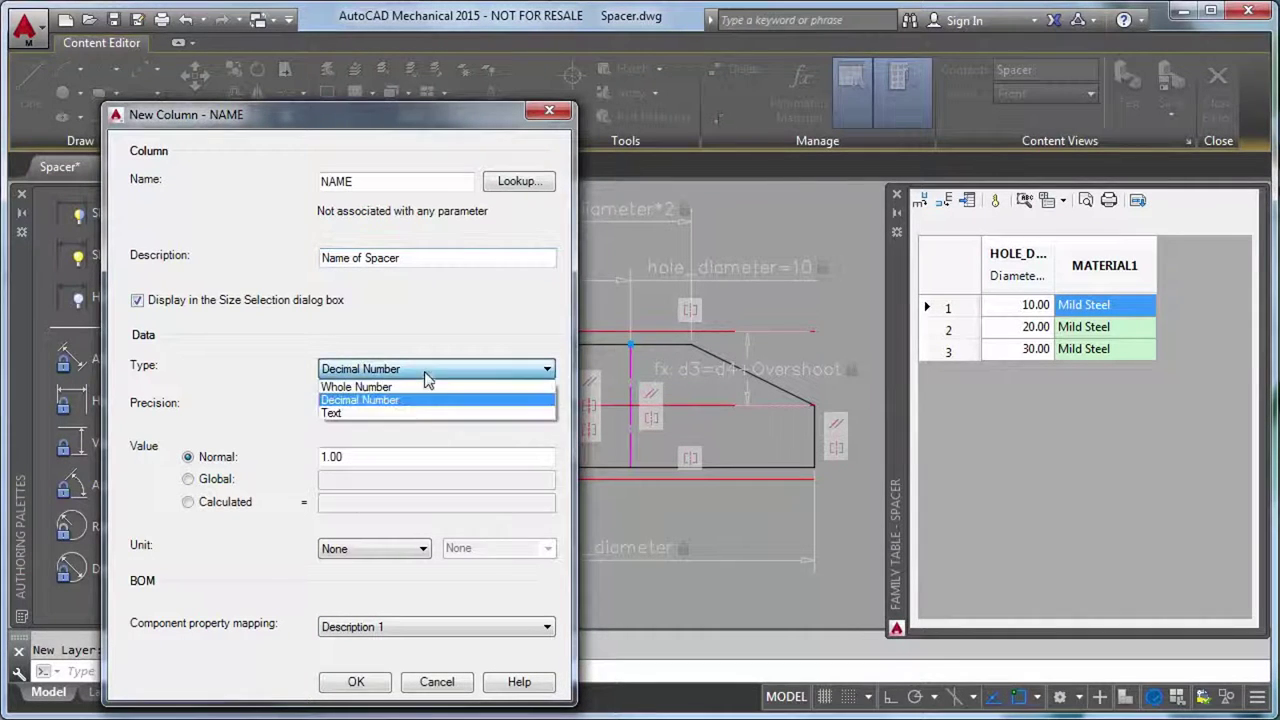
pyautogui.click(405, 416)
pyautogui.moveTo(352, 457); pyautogui.dragTo(315, 457)
pyautogui.write('Spacer')
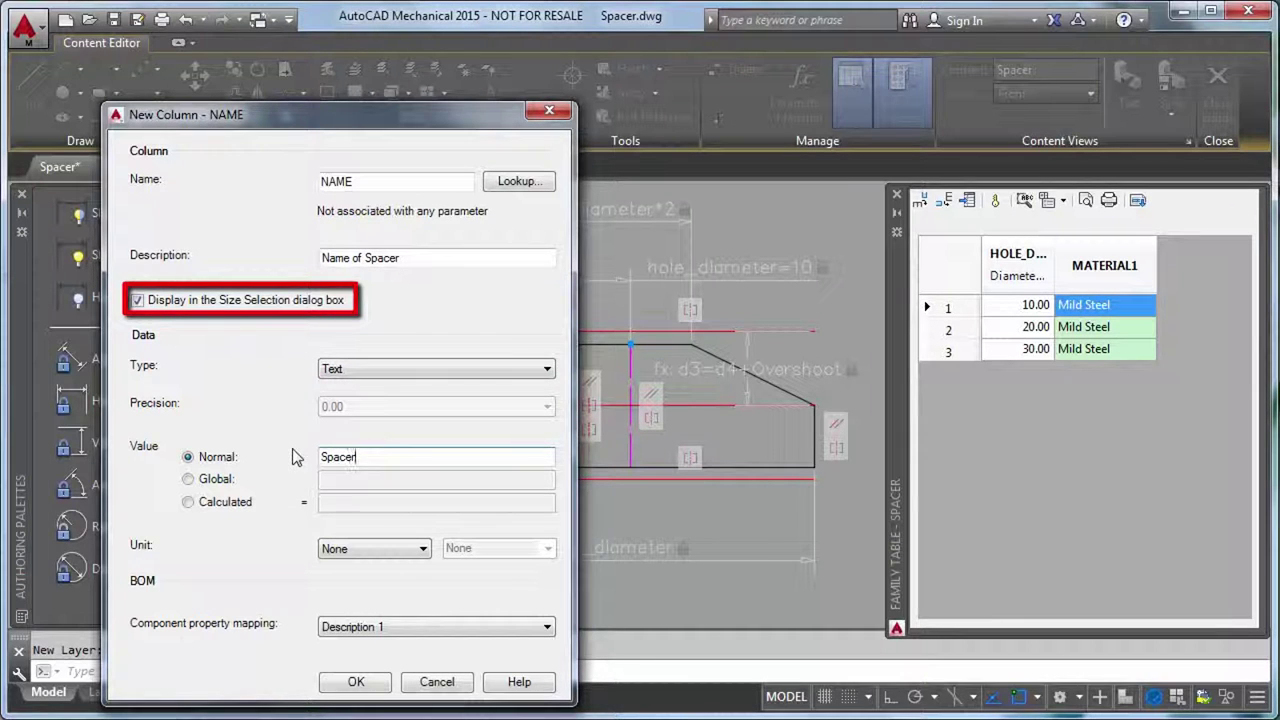
pyautogui.click(138, 300)
pyautogui.click(352, 681)
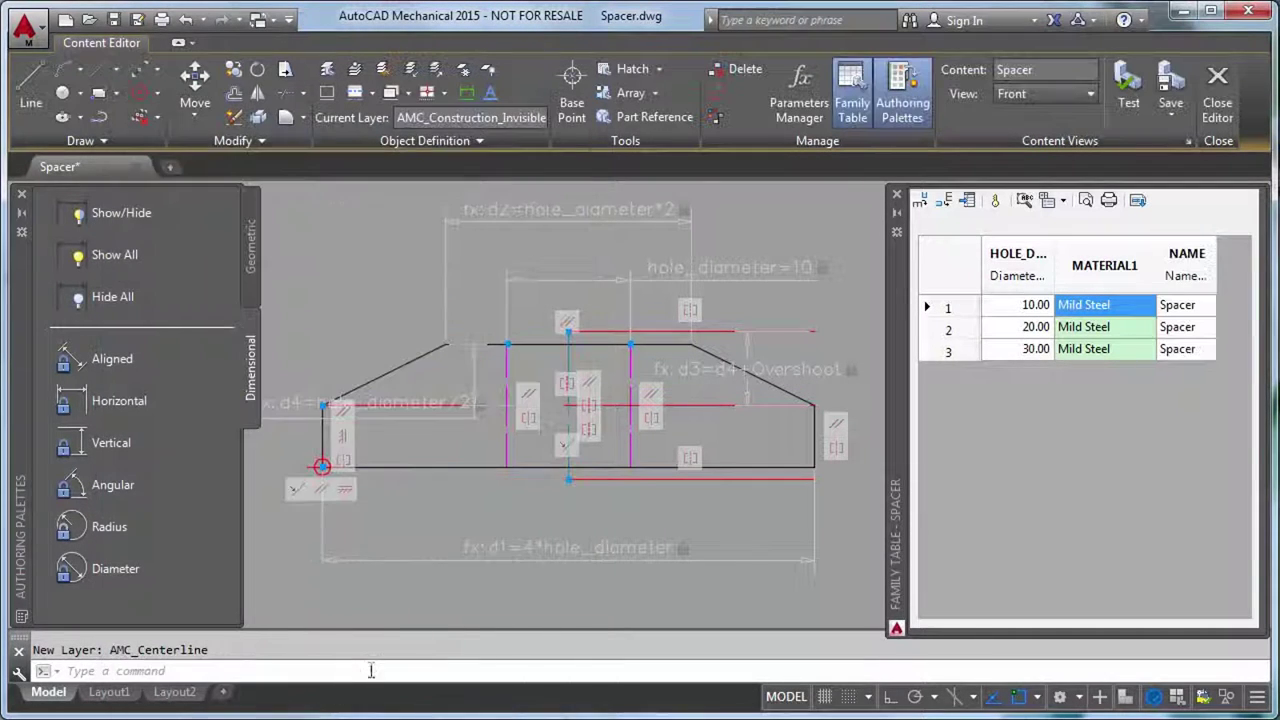
# Rename rows 1 and 2 to Spacer 10mm and Spacer 20mm
pyautogui.click(1208, 304)
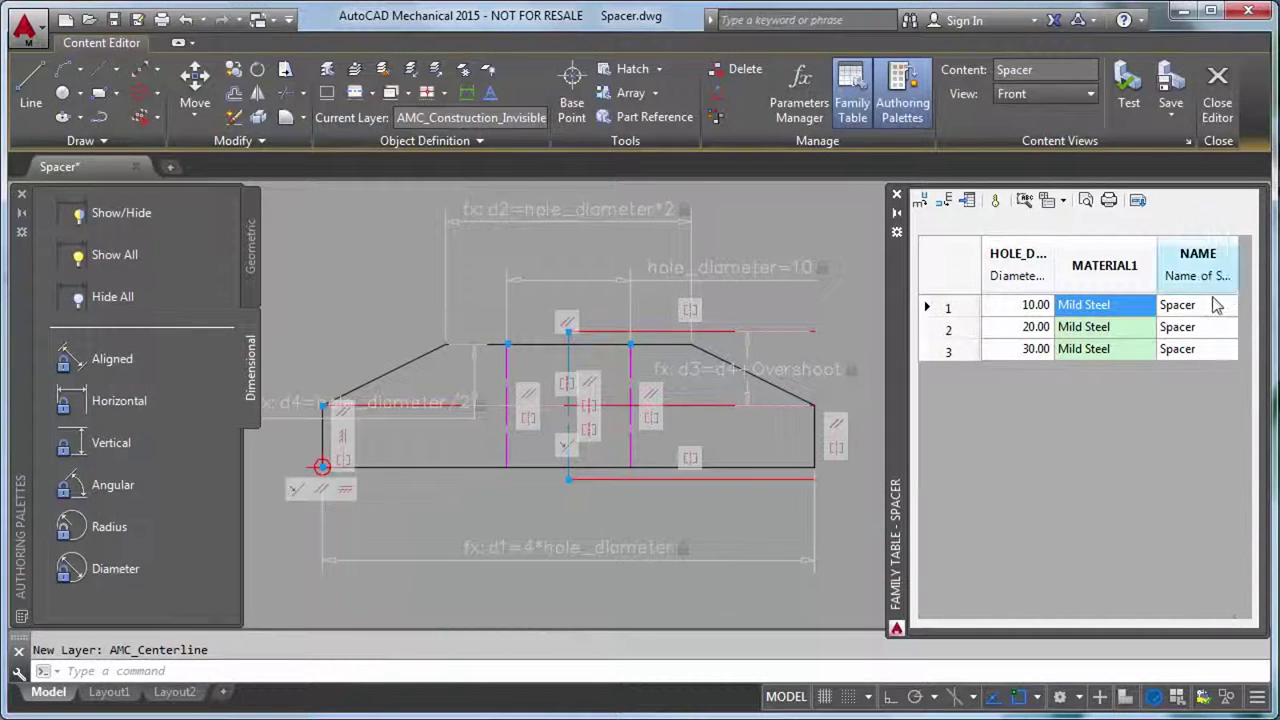
pyautogui.click(1209, 310)
pyautogui.click(1209, 305)
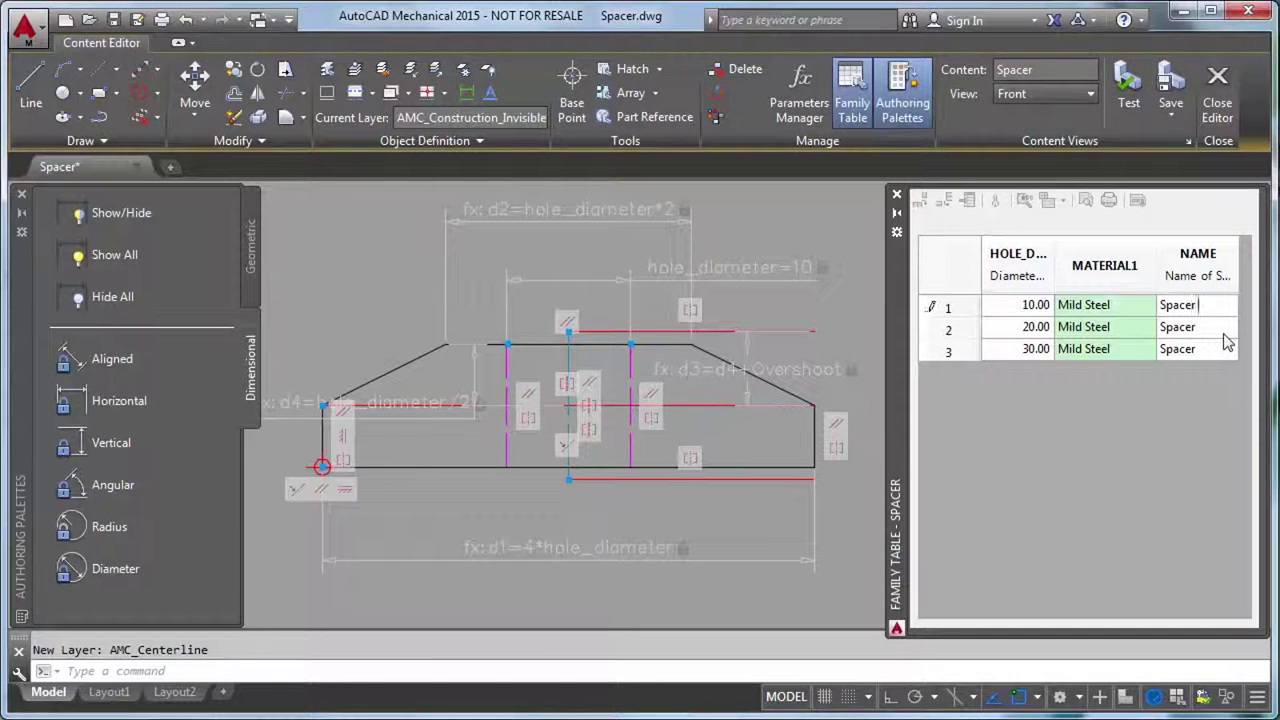
pyautogui.write('10mm')
pyautogui.click(1227, 341)
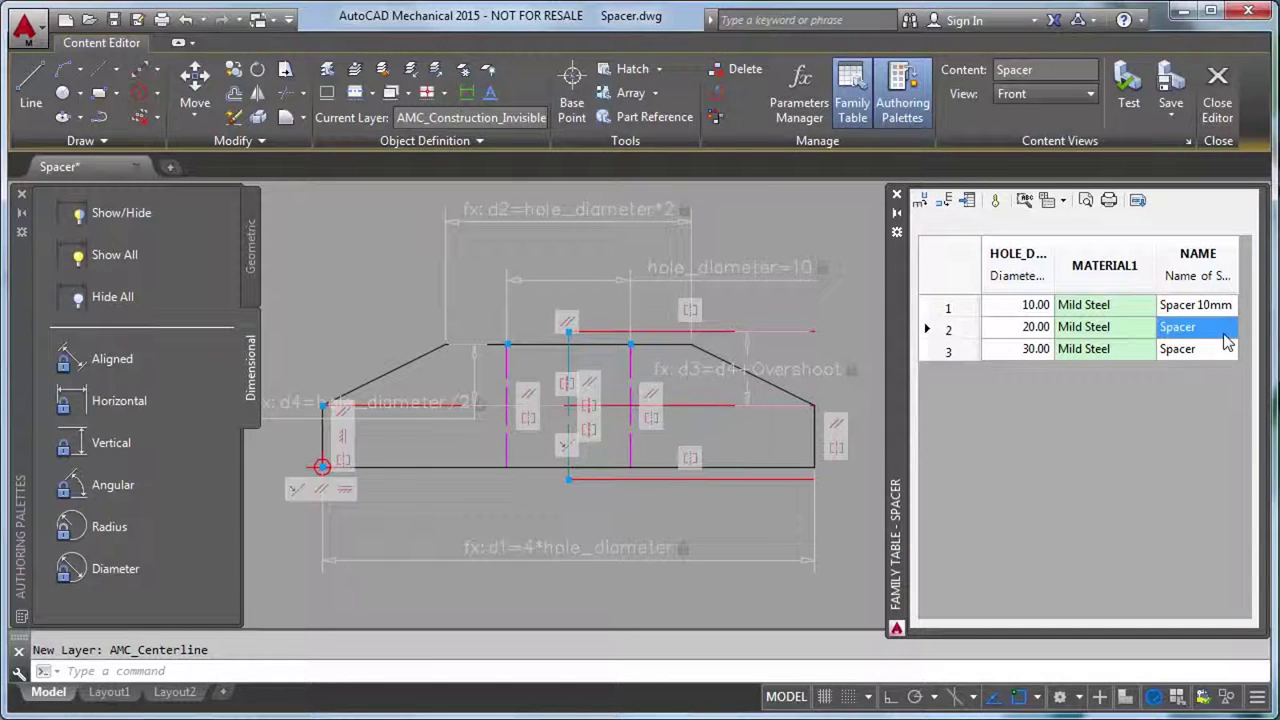
pyautogui.click(1220, 330)
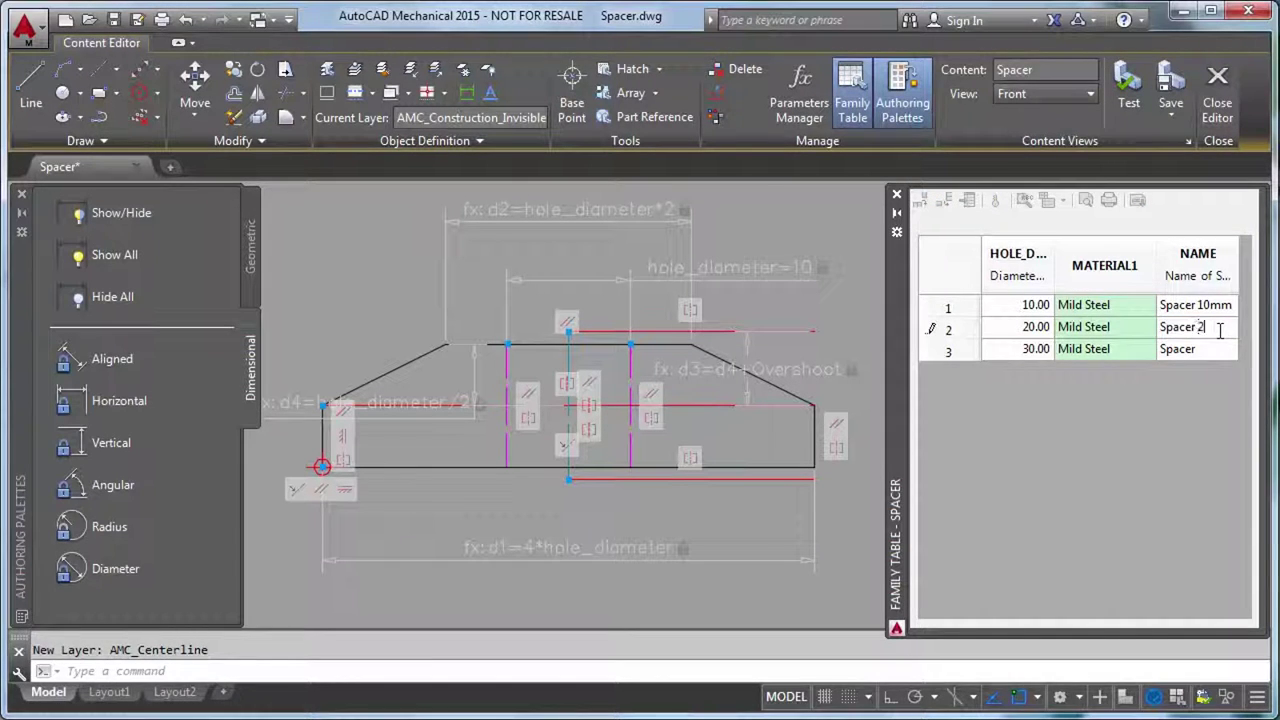
# Set row 3 to Spacer 30mm, then save the Spacer content and close the editor
pyautogui.click(1210, 350)
pyautogui.press('BackSpace')
pyautogui.write('Spacer 30mm')
pyautogui.press('Return')
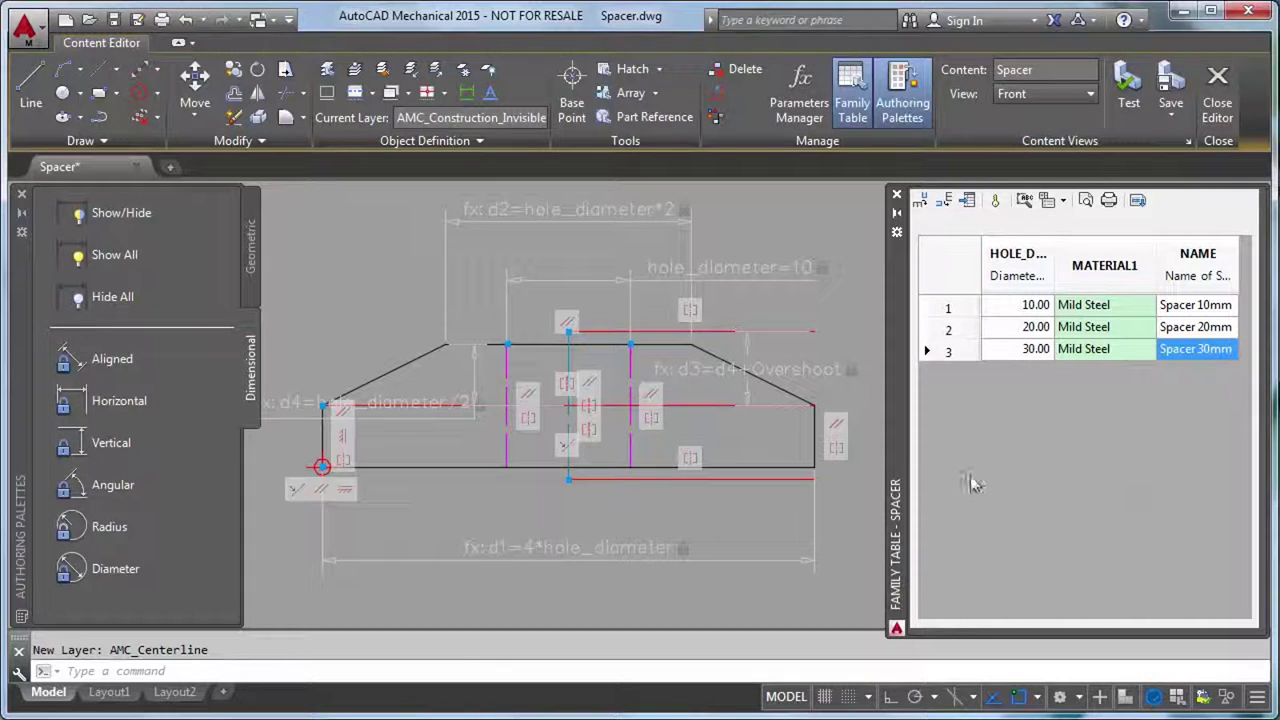
pyautogui.click(1170, 88)
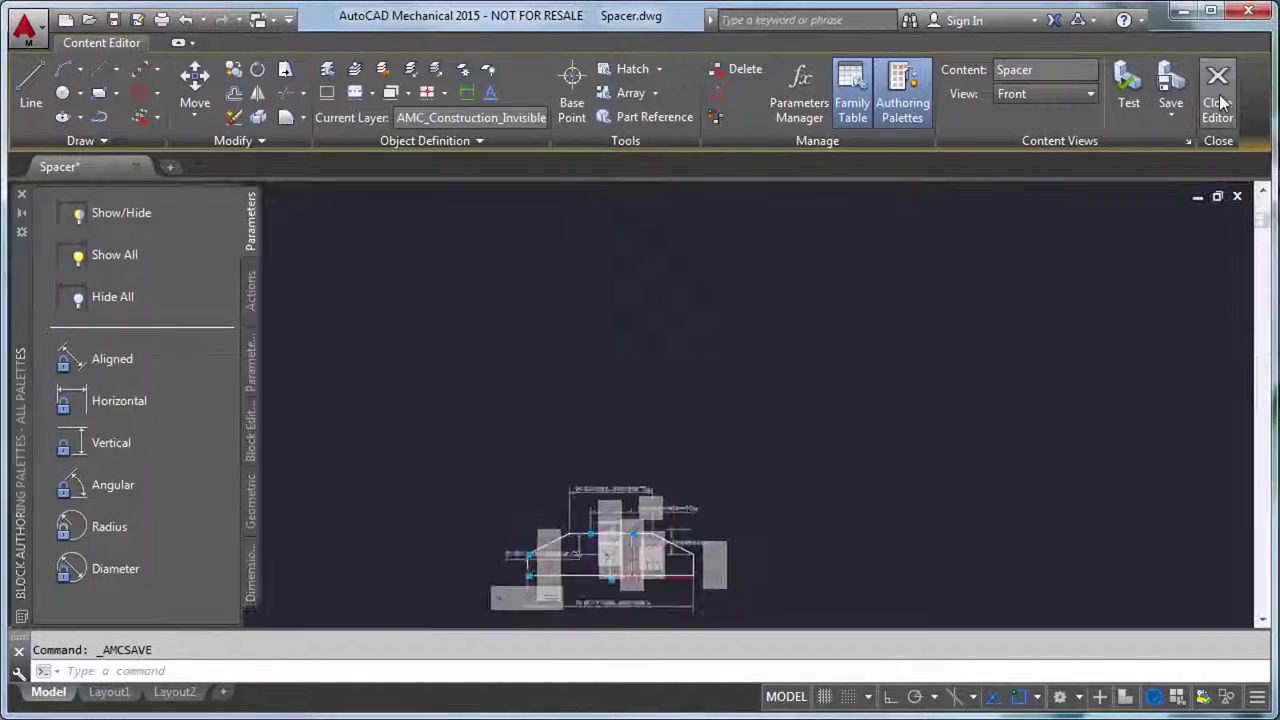
pyautogui.click(1218, 100)
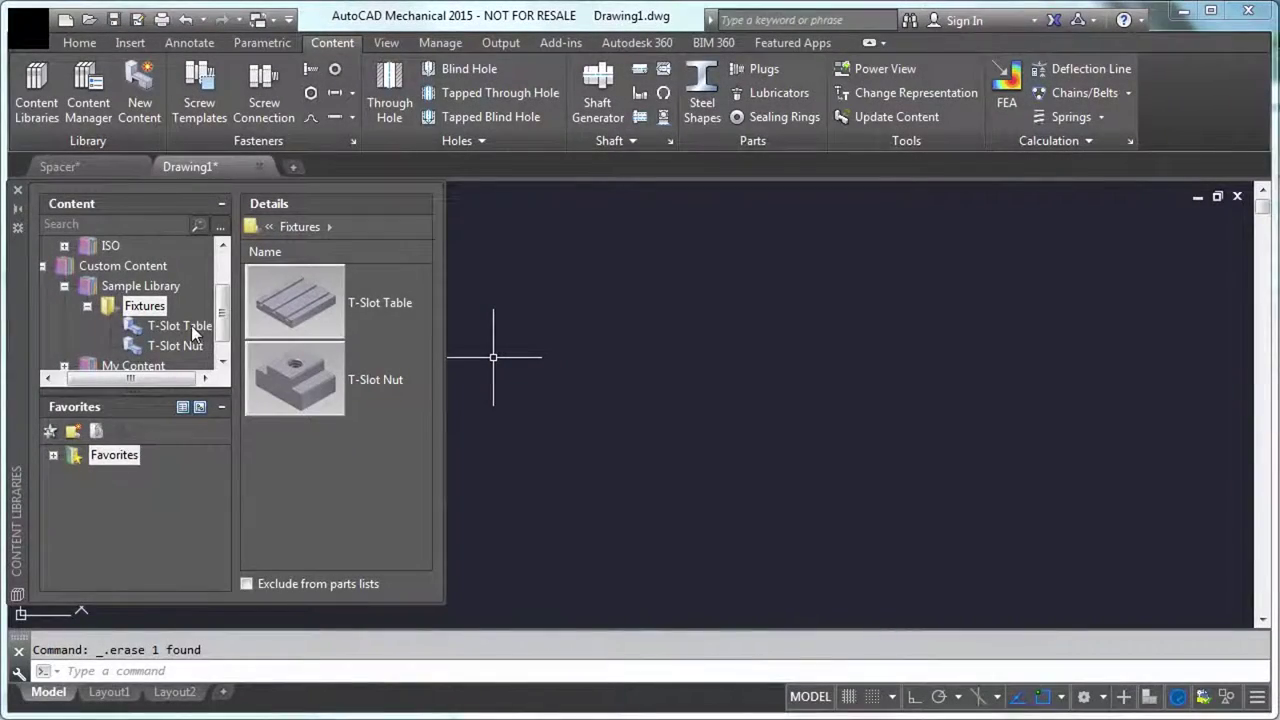
# Insert the T-Slot Table front view from Fixtures, then erase it
pyautogui.click(193, 330)
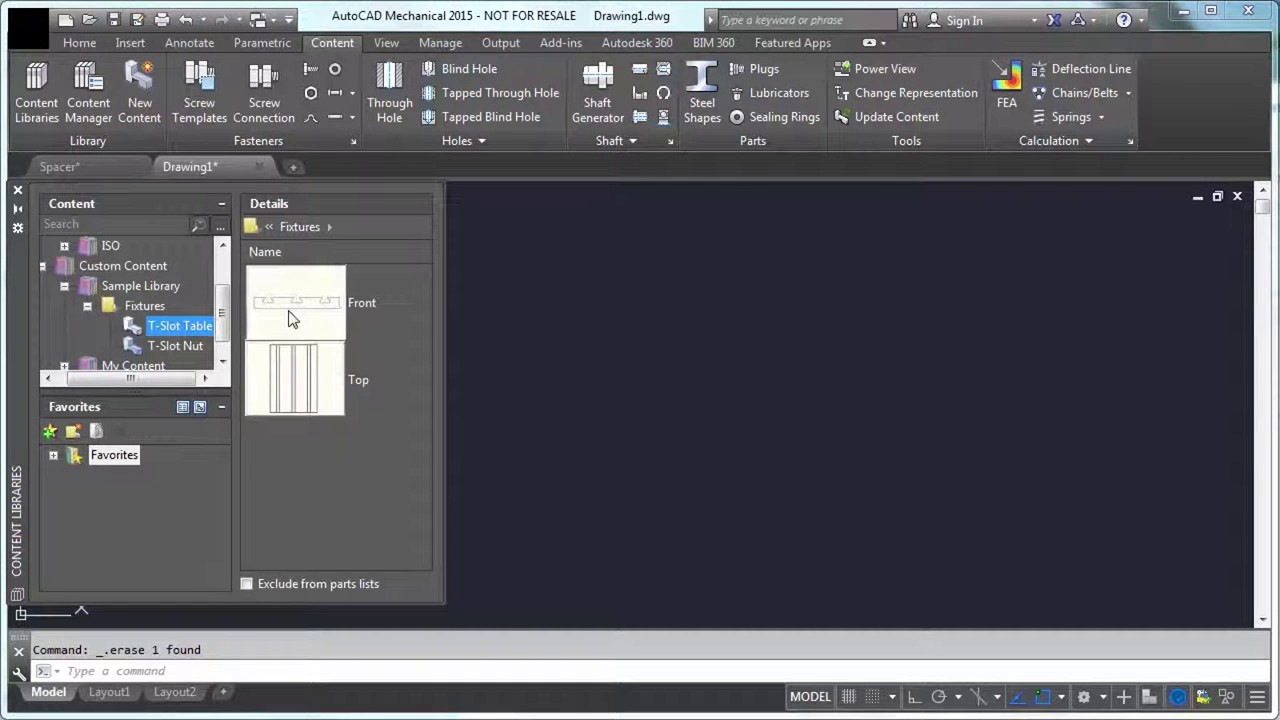
pyautogui.doubleClick(290, 315)
pyautogui.click(499, 348)
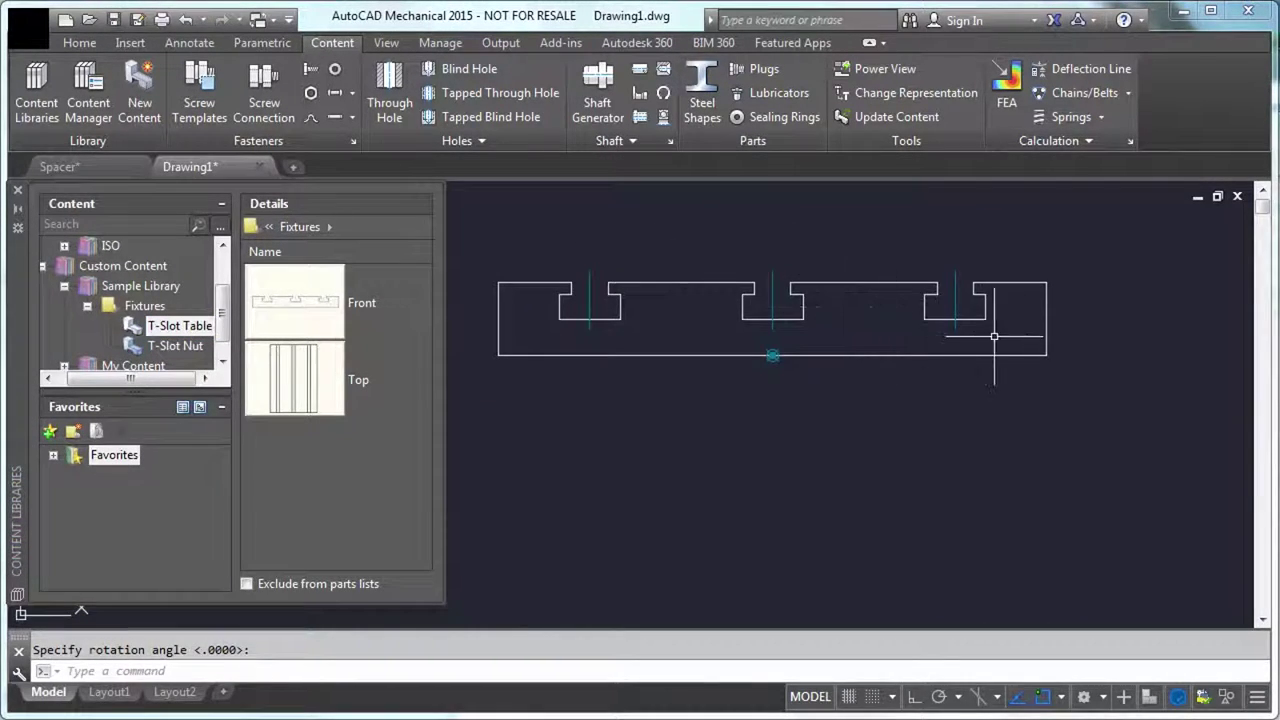
pyautogui.click(1044, 352)
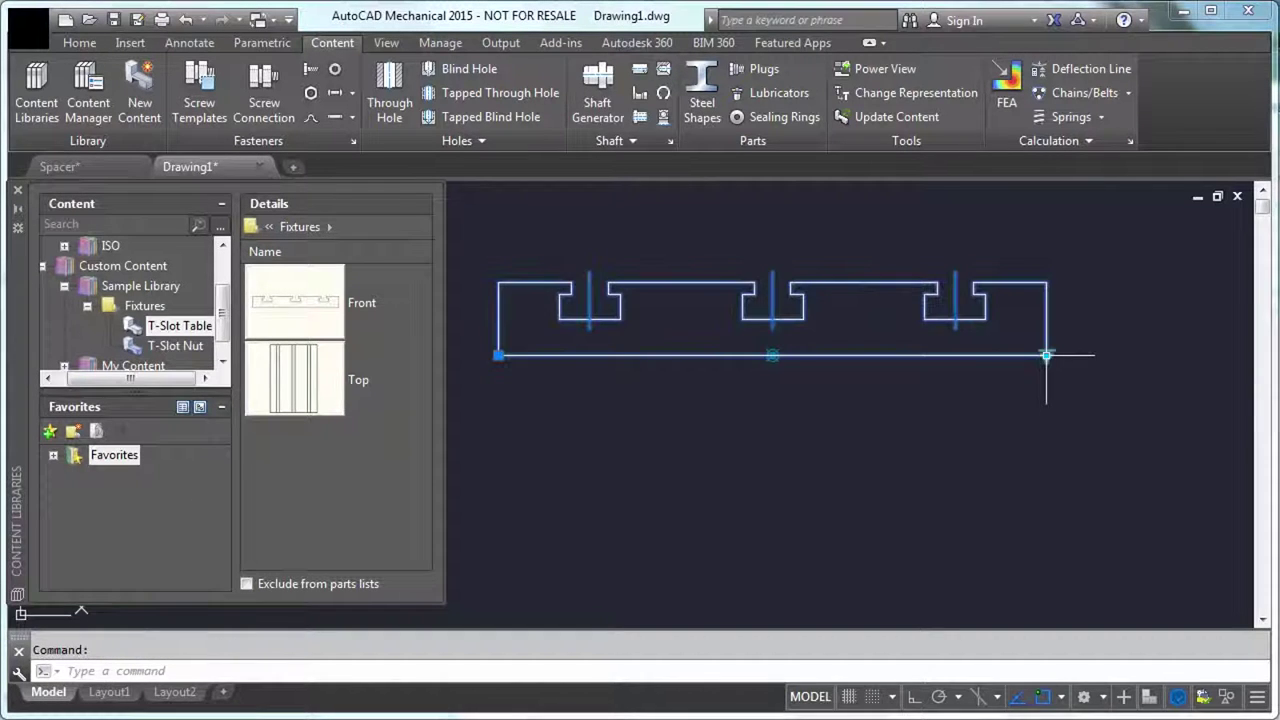
pyautogui.click(1046, 355)
pyautogui.press('Delete')
# Place a T-Slot Nut at default rotation and show its SLOT_SIZE choices
pyautogui.click(175, 345)
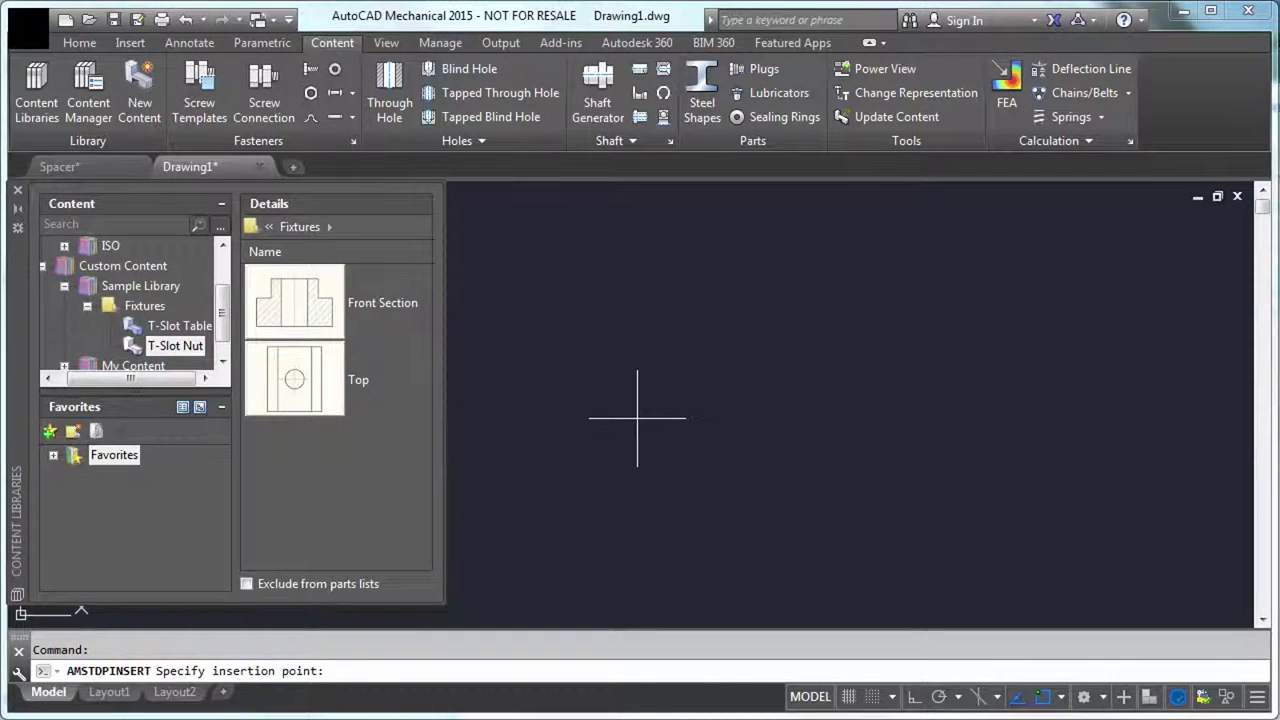
pyautogui.click(641, 418)
pyautogui.press('Return')
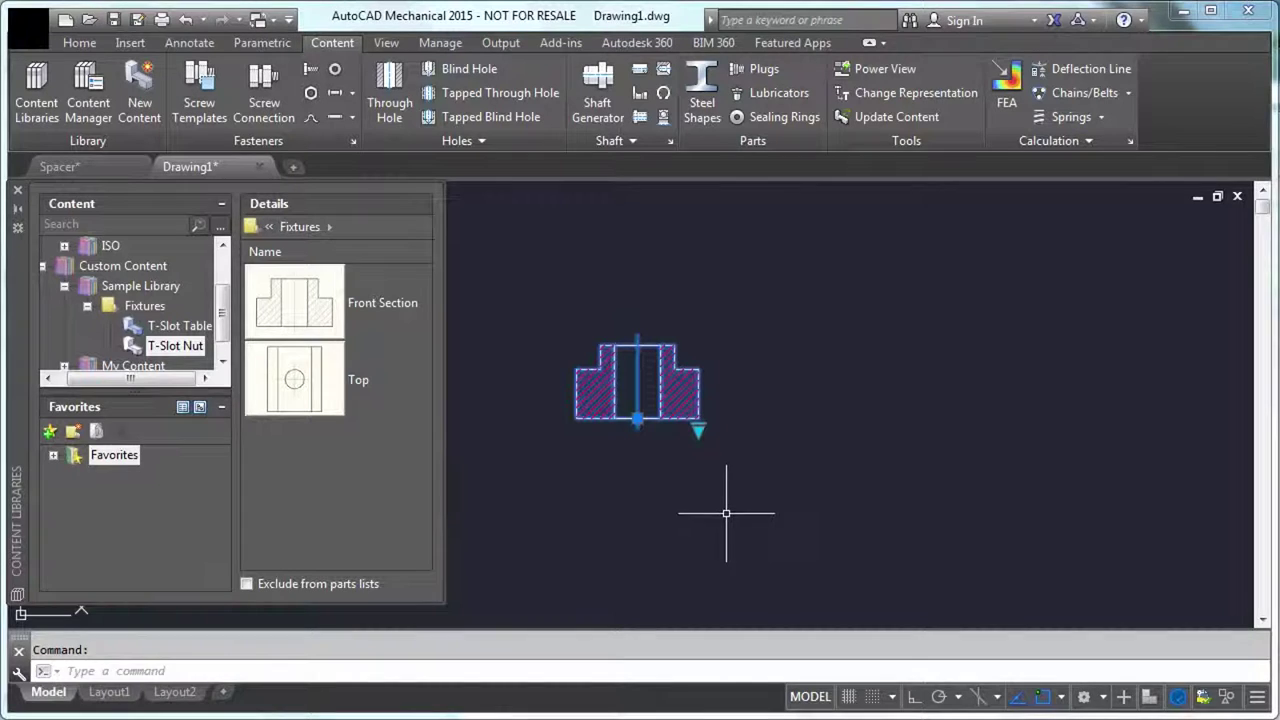
pyautogui.click(697, 428)
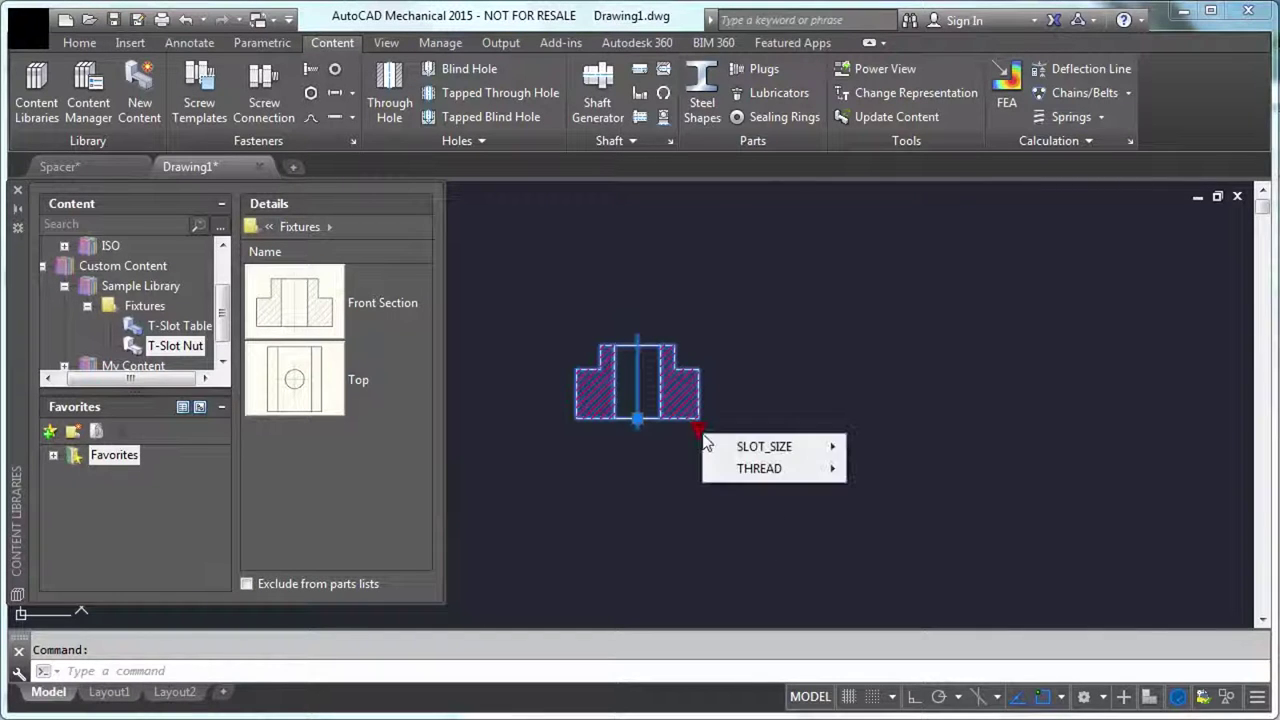
pyautogui.moveTo(740, 457)
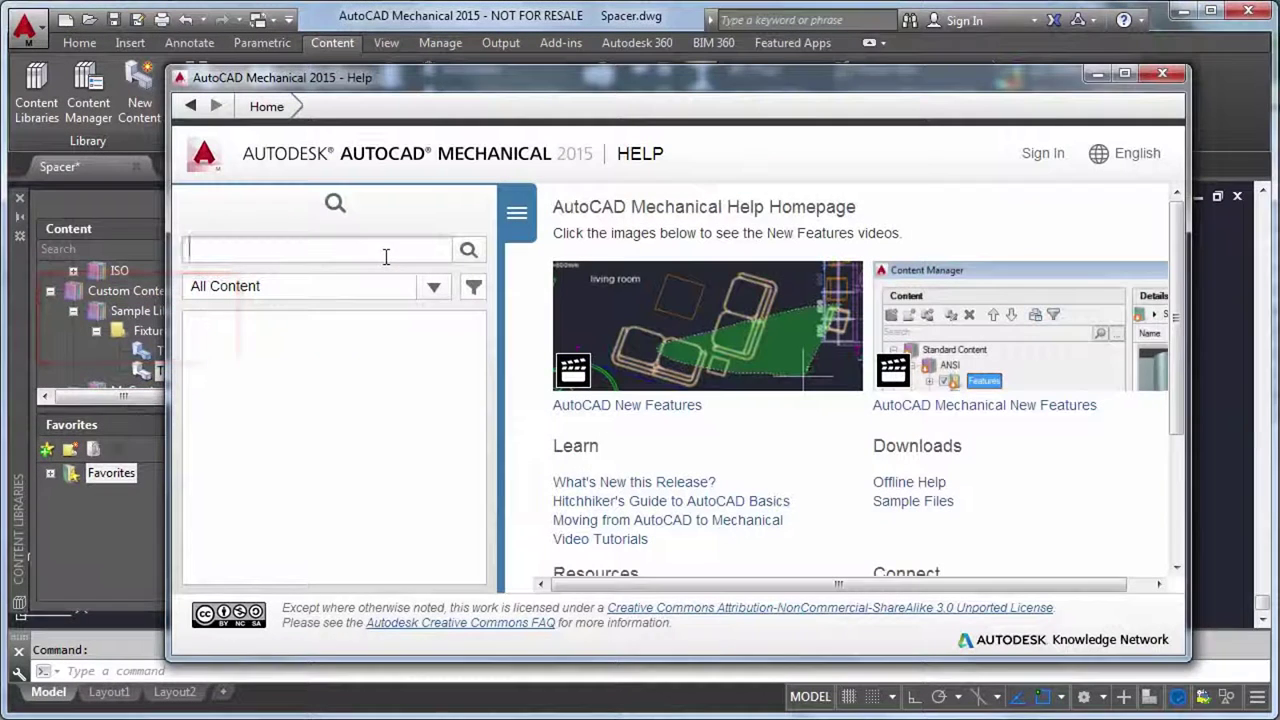
# Search AutoCAD Mechanical Help for 'Authoring Content'
pyautogui.write('Authoring')
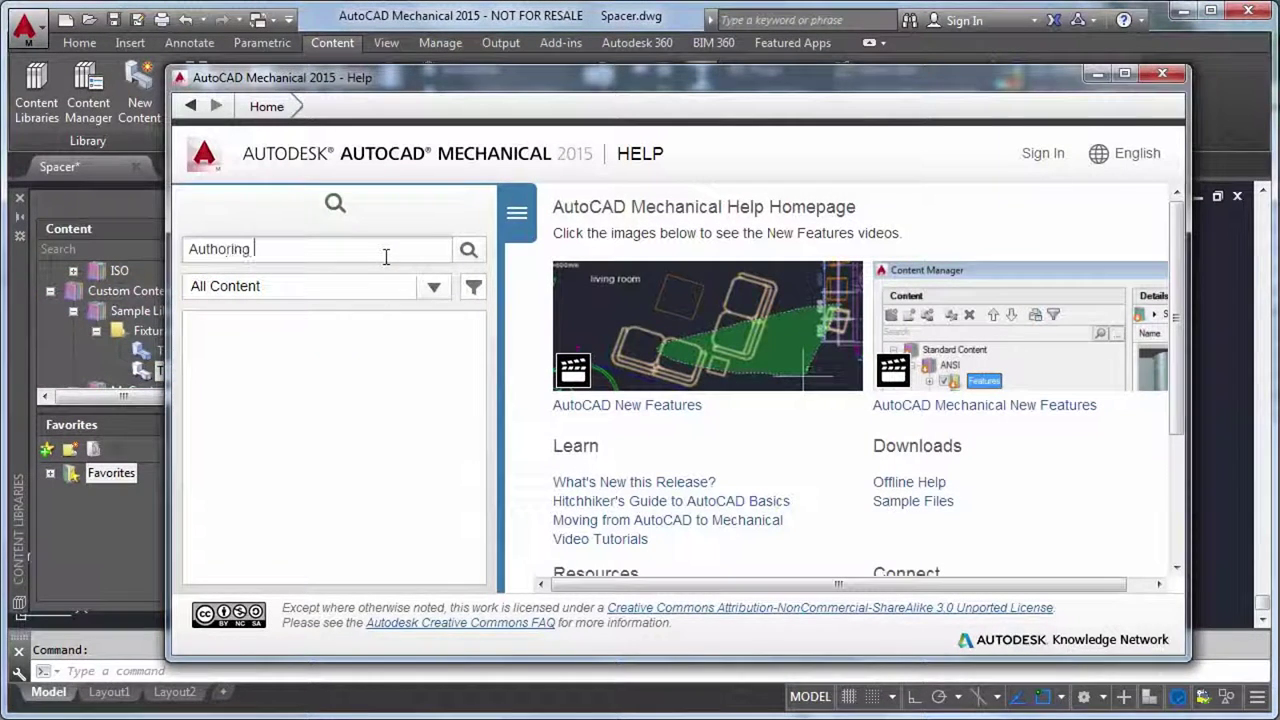
pyautogui.write(' Content')
pyautogui.press('Return')
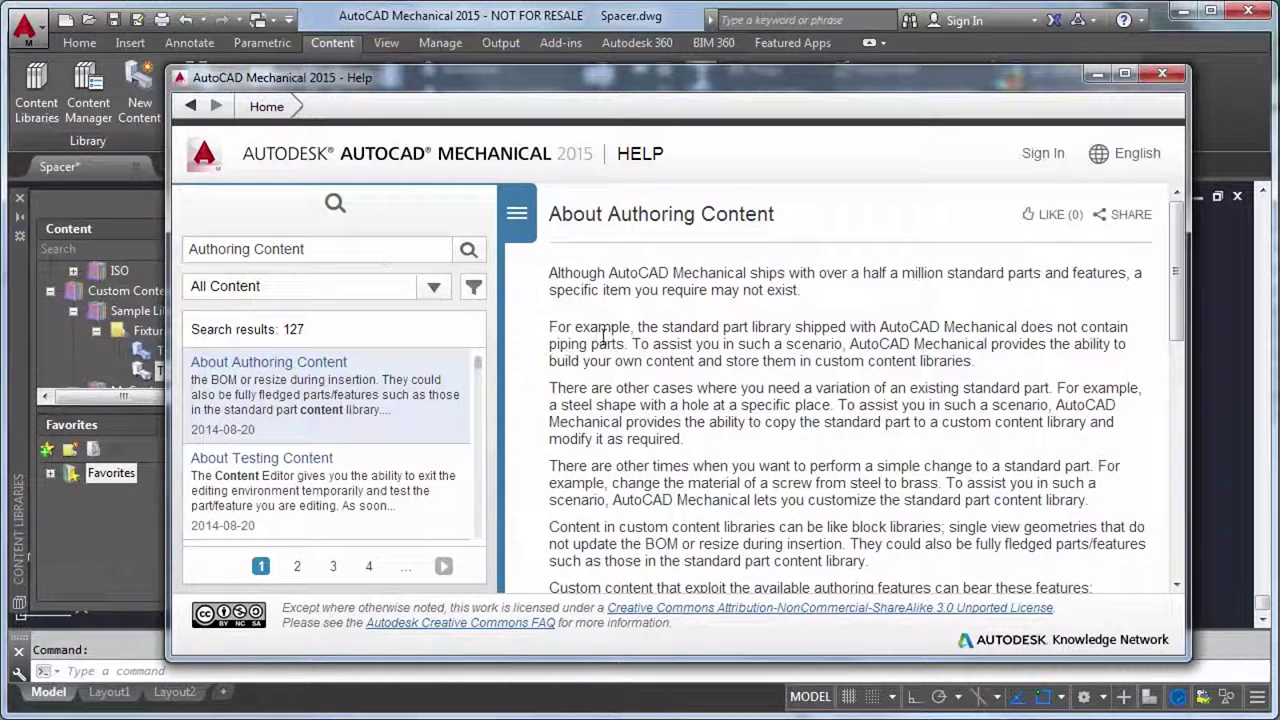